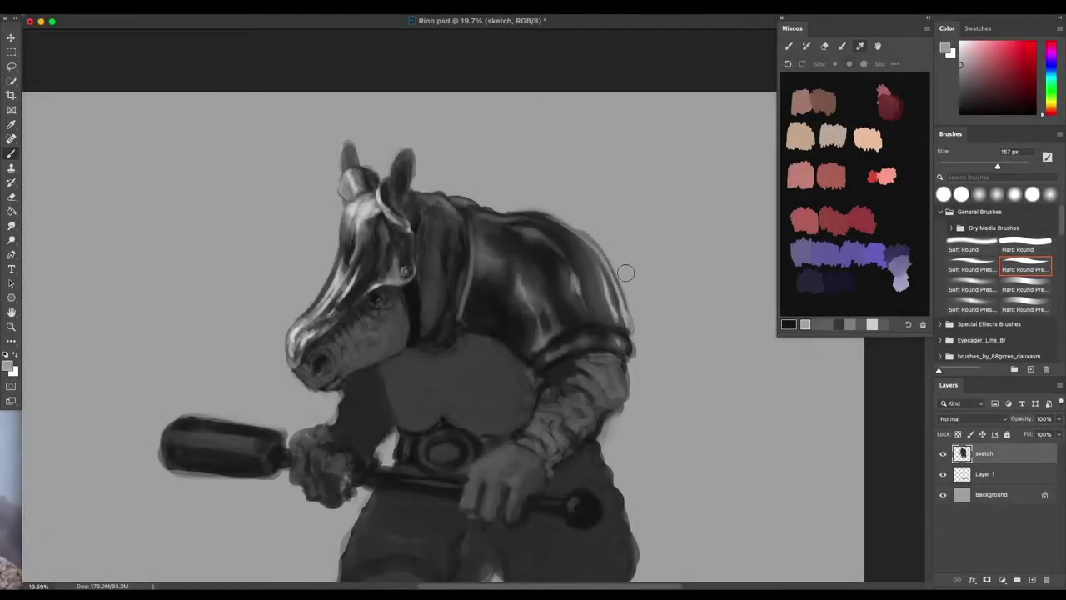
# Paint light reflections along the lower rim of the shoulder armour, undoing and redoing the stroke where needed.
pyautogui.moveTo(583, 306); pyautogui.dragTo(560, 282)
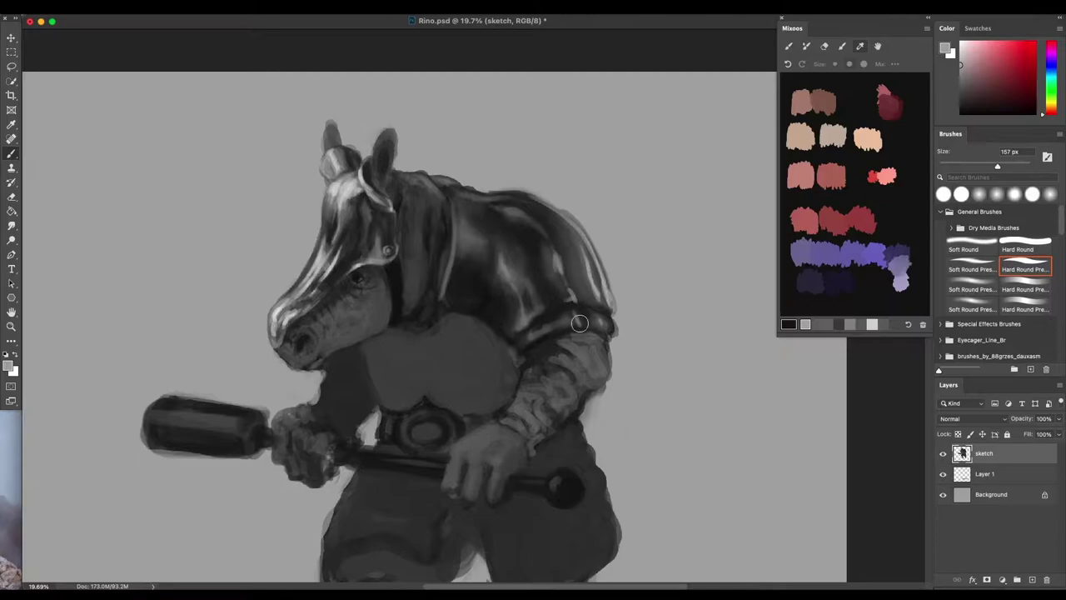
pyautogui.moveTo(582, 324); pyautogui.dragTo(599, 336)
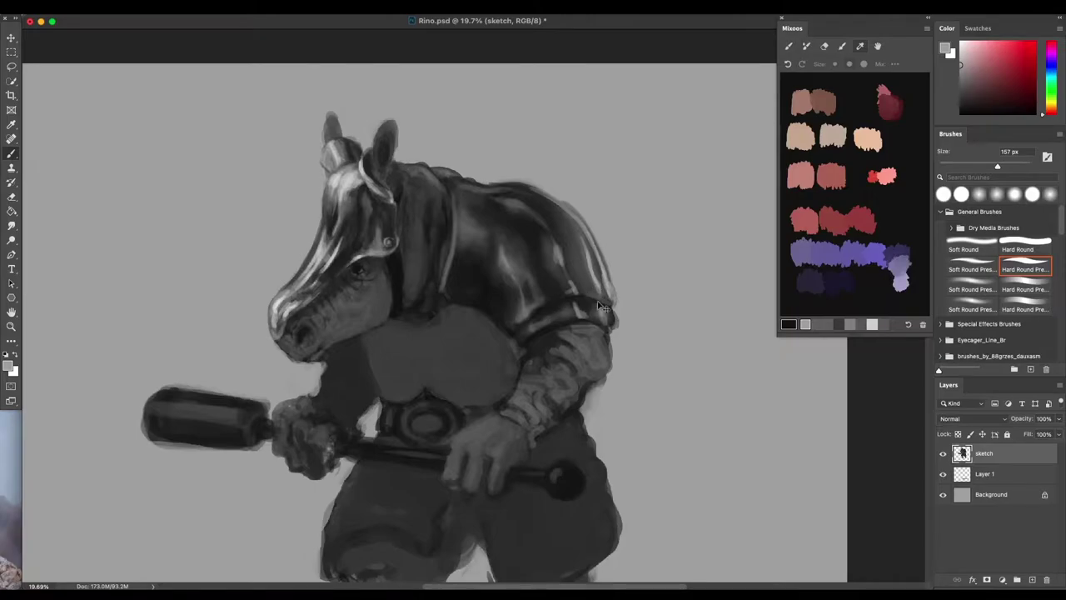
pyautogui.press('super+z')
pyautogui.moveTo(573, 293)
pyautogui.mouseDown()
pyautogui.moveTo(598, 299)
pyautogui.moveTo(563, 296)
pyautogui.moveTo(612, 302)
pyautogui.mouseUp()
pyautogui.hscroll(2, 595, 316)
pyautogui.scroll(-3, 668, 351)
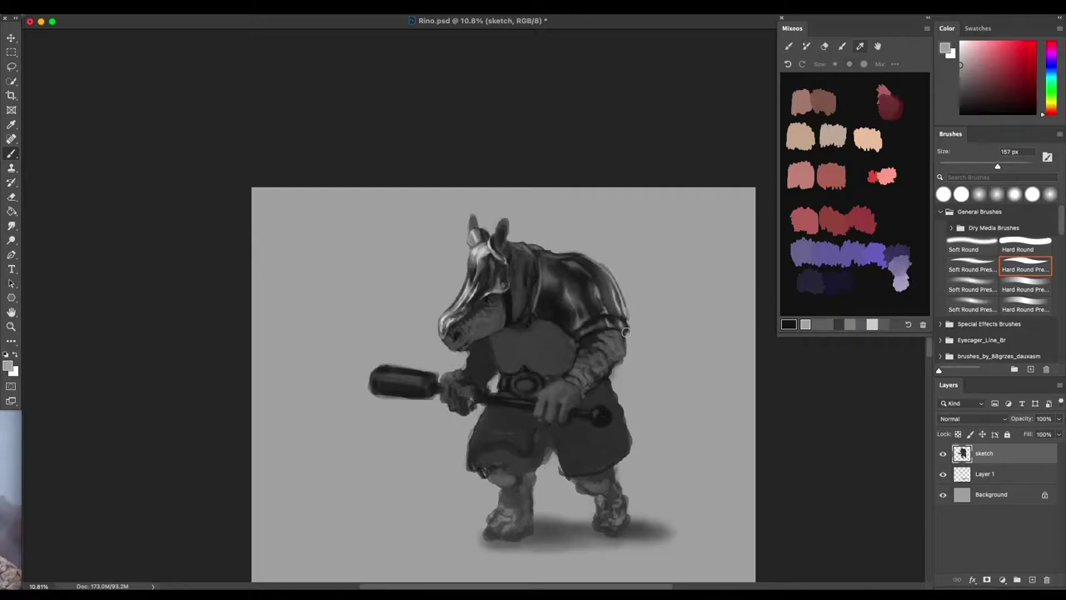
# Enlarge the brush to 409 px and blend a sampled mid-grey over the shoulder plate's central highlight and neck side.
pyautogui.scroll(2, 571, 309)
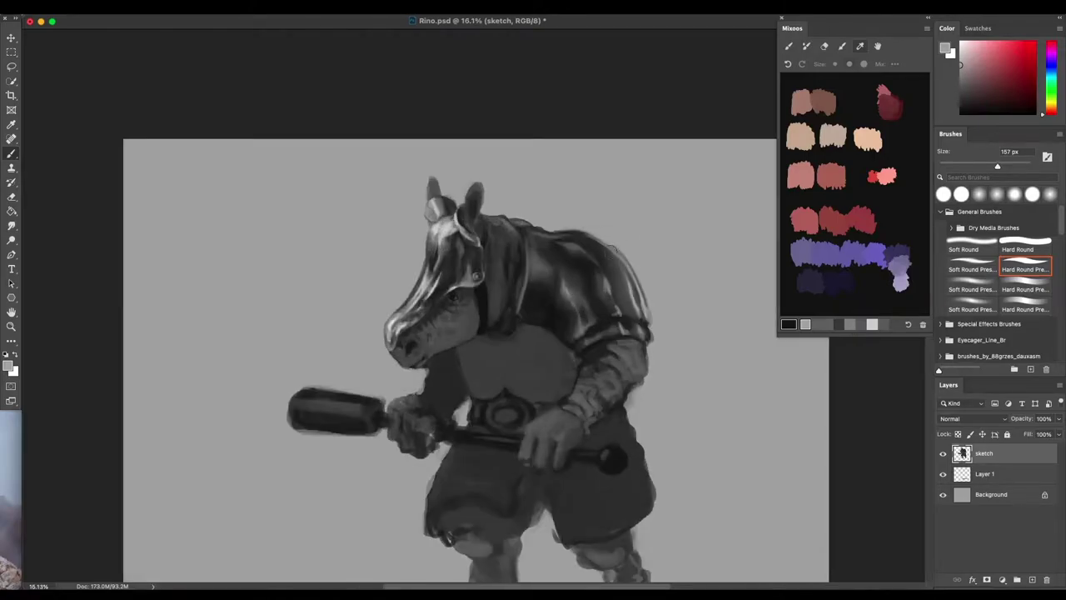
pyautogui.moveTo(573, 299); pyautogui.dragTo(585, 300)
pyautogui.keyDown('alt'); pyautogui.click(574, 299); pyautogui.keyUp('alt')
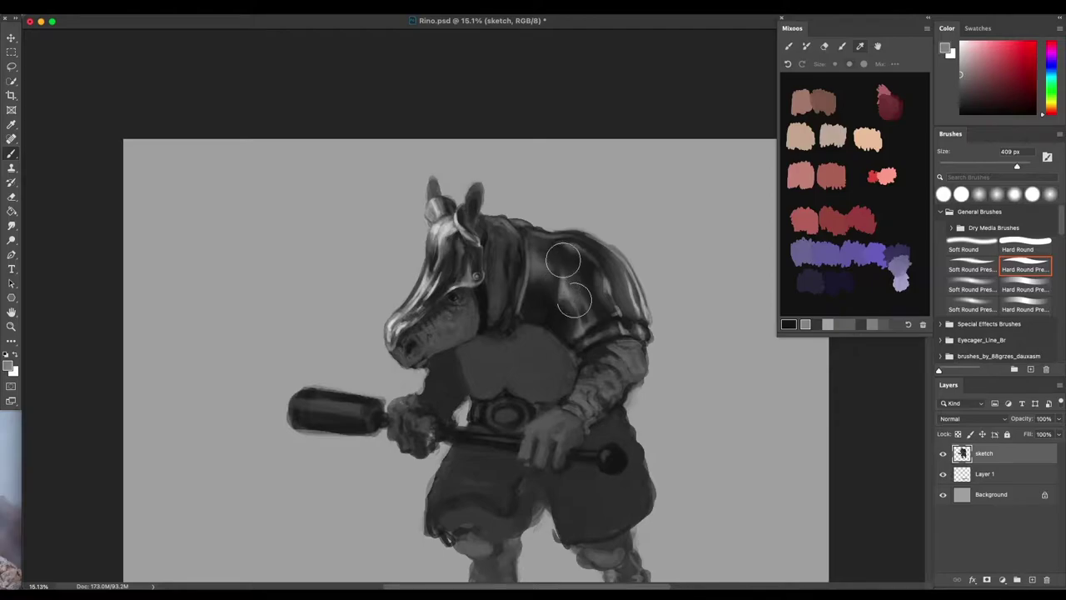
pyautogui.moveTo(571, 297); pyautogui.dragTo(587, 322)
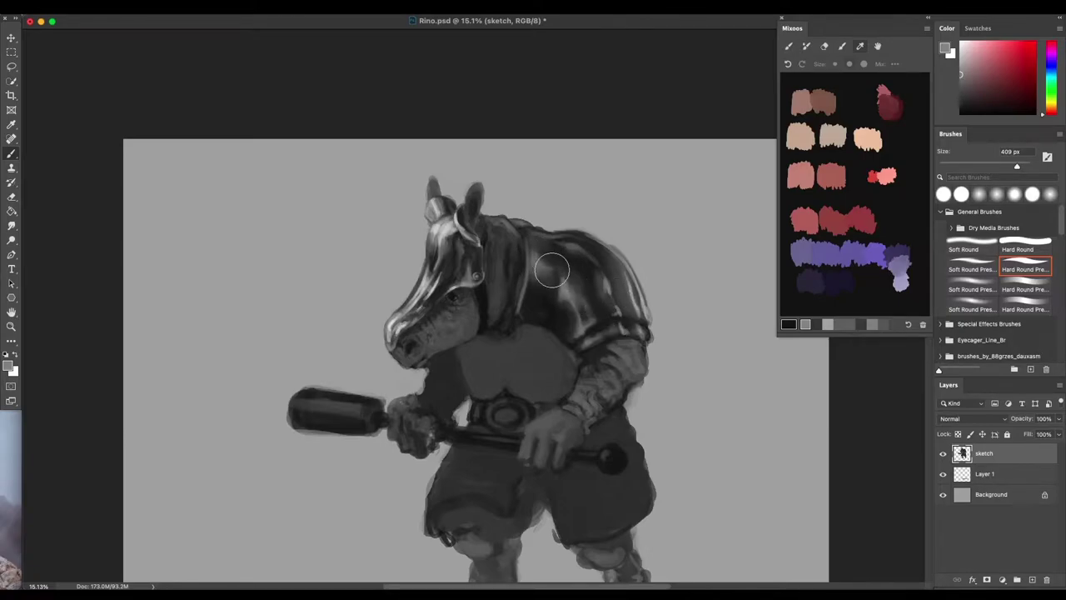
pyautogui.moveTo(533, 249); pyautogui.dragTo(528, 265)
# Sample greys around the shoulder plate's central reflection and blend its edges down toward the armour rim.
pyautogui.keyDown('alt'); pyautogui.click(571, 285); pyautogui.keyUp('alt')
pyautogui.keyDown('alt'); pyautogui.click(571, 283); pyautogui.keyUp('alt')
pyautogui.keyDown('alt'); pyautogui.click(572, 283); pyautogui.keyUp('alt')
pyautogui.keyDown('alt'); pyautogui.click(572, 269); pyautogui.keyUp('alt')
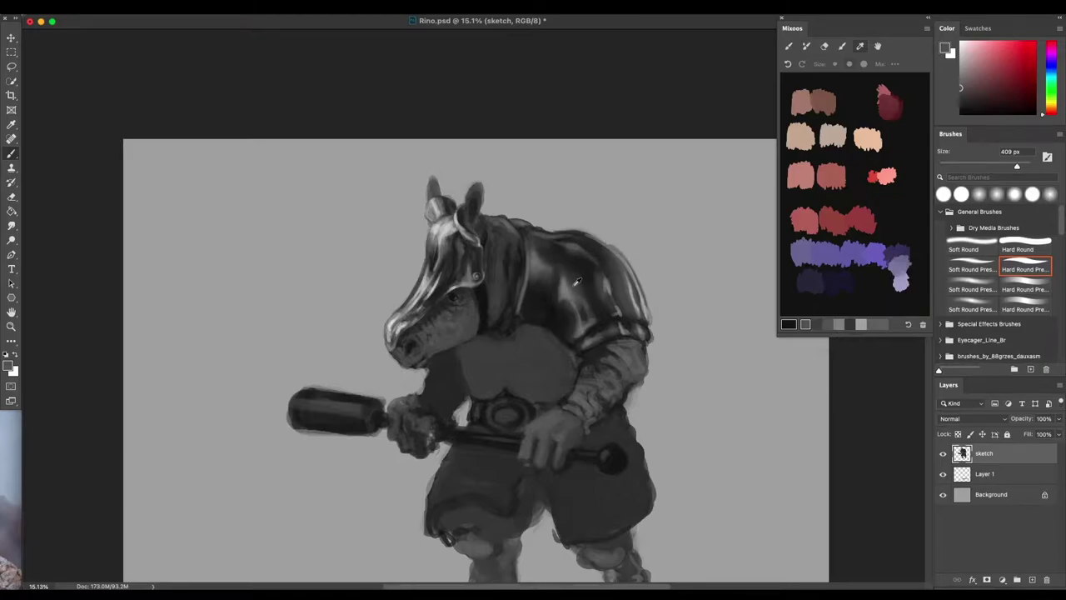
pyautogui.keyDown('alt'); pyautogui.click(574, 282); pyautogui.keyUp('alt')
pyautogui.moveTo(566, 290)
pyautogui.mouseDown()
pyautogui.moveTo(561, 281)
pyautogui.moveTo(559, 303)
pyautogui.mouseUp()
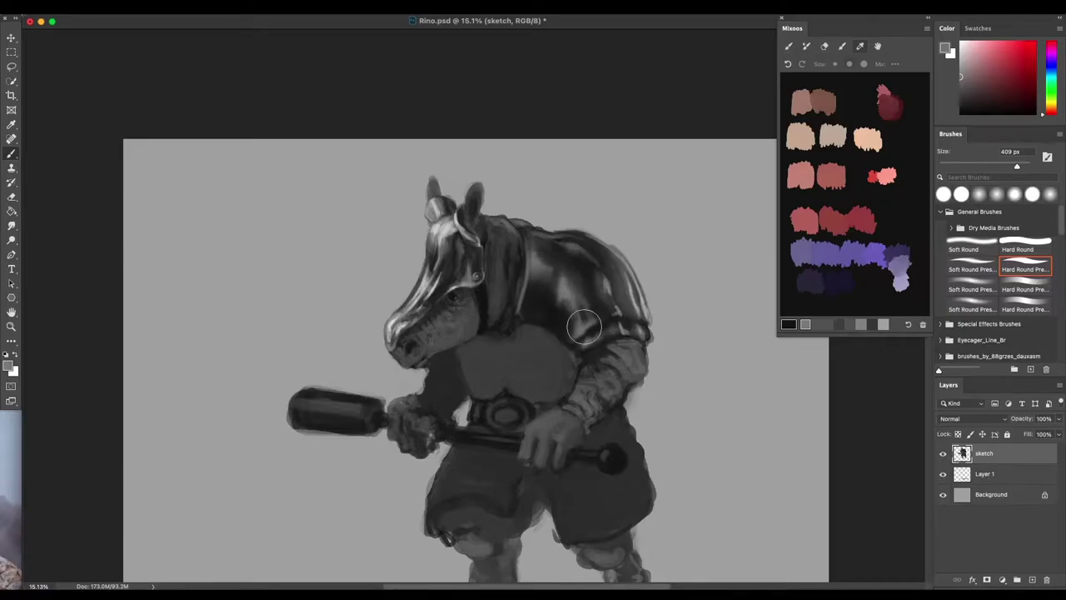
pyautogui.moveTo(626, 345); pyautogui.dragTo(608, 327)
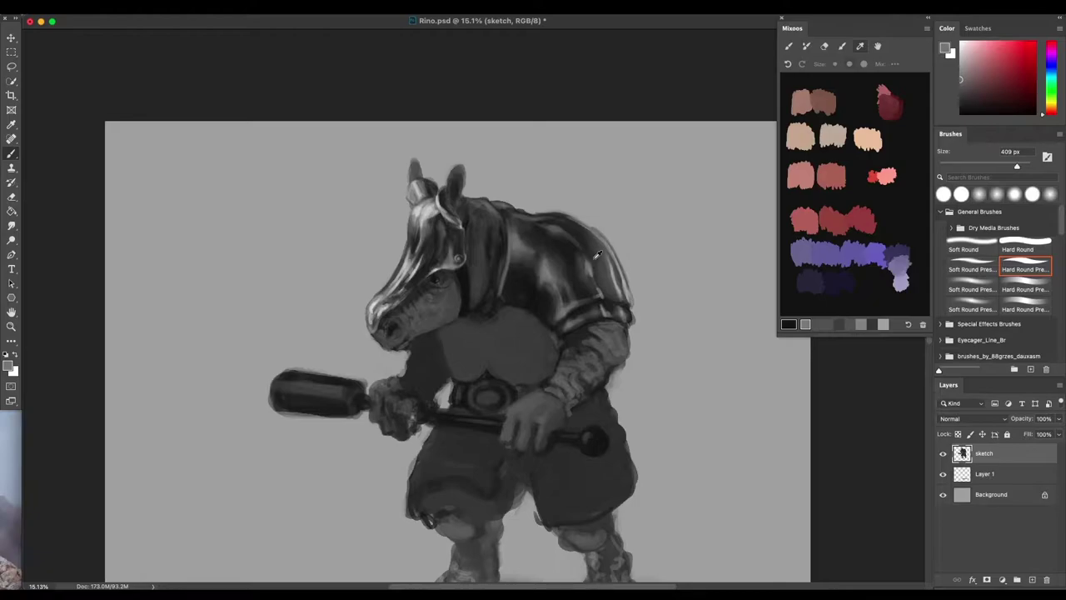
# Paint light and dark sampled greys on the shoulder plate's upper edge beside the neck, reducing the brush to 180 px.
pyautogui.keyDown('alt'); pyautogui.click(616, 280); pyautogui.keyUp('alt')
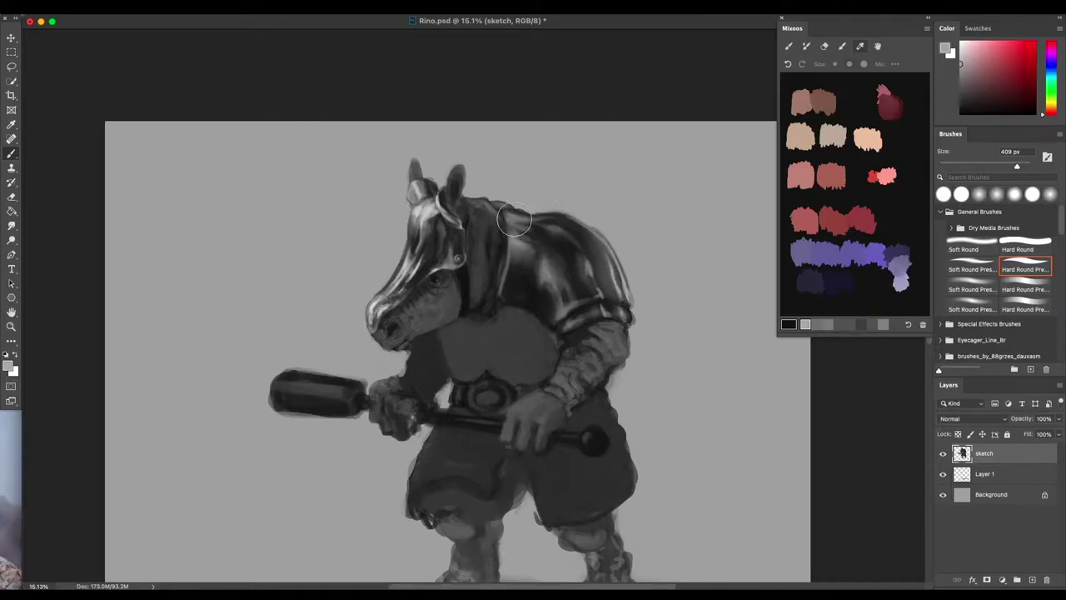
pyautogui.keyDown('alt'); pyautogui.click(528, 226); pyautogui.keyUp('alt')
pyautogui.moveTo(513, 230)
pyautogui.mouseDown()
pyautogui.moveTo(533, 248)
pyautogui.moveTo(525, 226)
pyautogui.moveTo(543, 248)
pyautogui.moveTo(621, 231)
pyautogui.moveTo(627, 283)
pyautogui.moveTo(573, 326)
pyautogui.moveTo(520, 217)
pyautogui.mouseUp()
pyautogui.keyDown('alt'); pyautogui.click(523, 225); pyautogui.keyUp('alt')
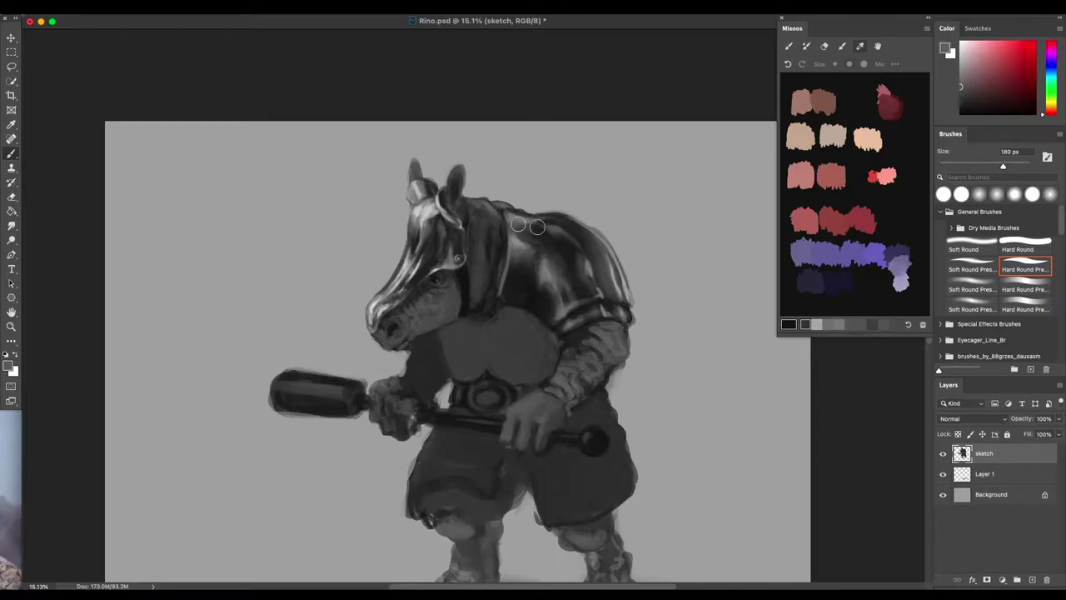
pyautogui.keyDown('alt'); pyautogui.click(592, 265); pyautogui.keyUp('alt')
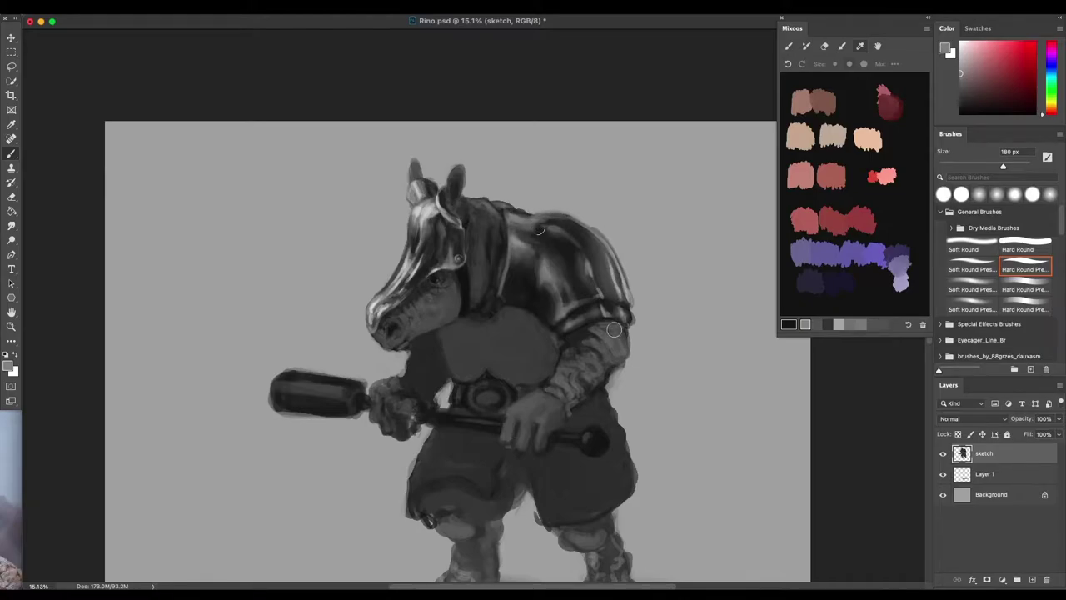
# Choose a lighter grey and paint bright highlights across the top of the shoulder plate.
pyautogui.scroll(2, 609, 227)
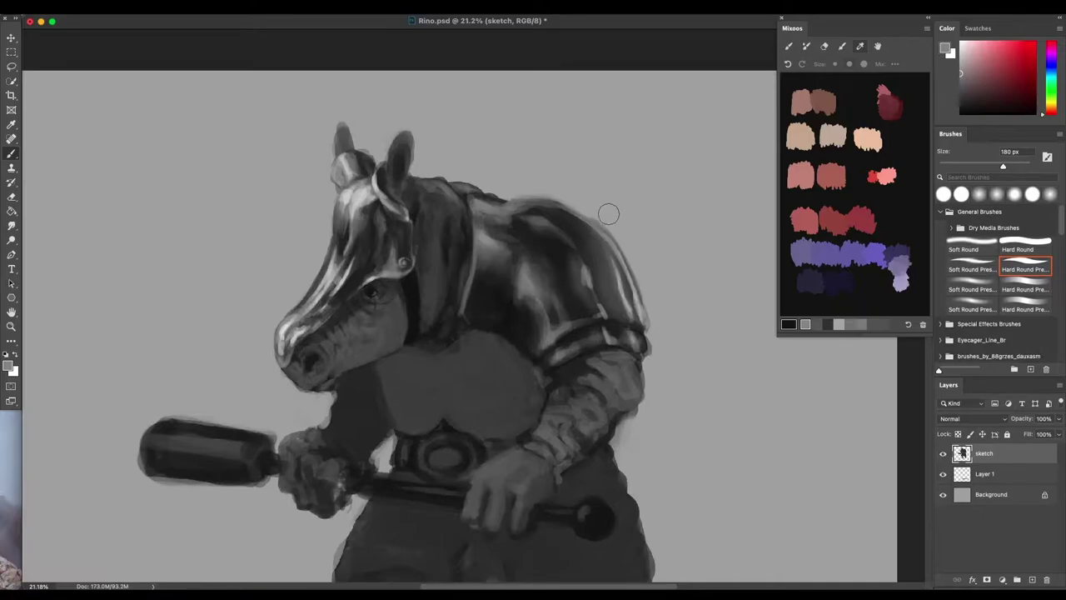
pyautogui.click(962, 50)
pyautogui.moveTo(530, 201)
pyautogui.mouseDown()
pyautogui.moveTo(567, 209)
pyautogui.moveTo(574, 220)
pyautogui.moveTo(543, 201)
pyautogui.moveTo(607, 248)
pyautogui.mouseUp()
pyautogui.moveTo(508, 207)
pyautogui.mouseDown()
pyautogui.moveTo(557, 209)
pyautogui.moveTo(518, 208)
pyautogui.moveTo(549, 218)
pyautogui.mouseUp()
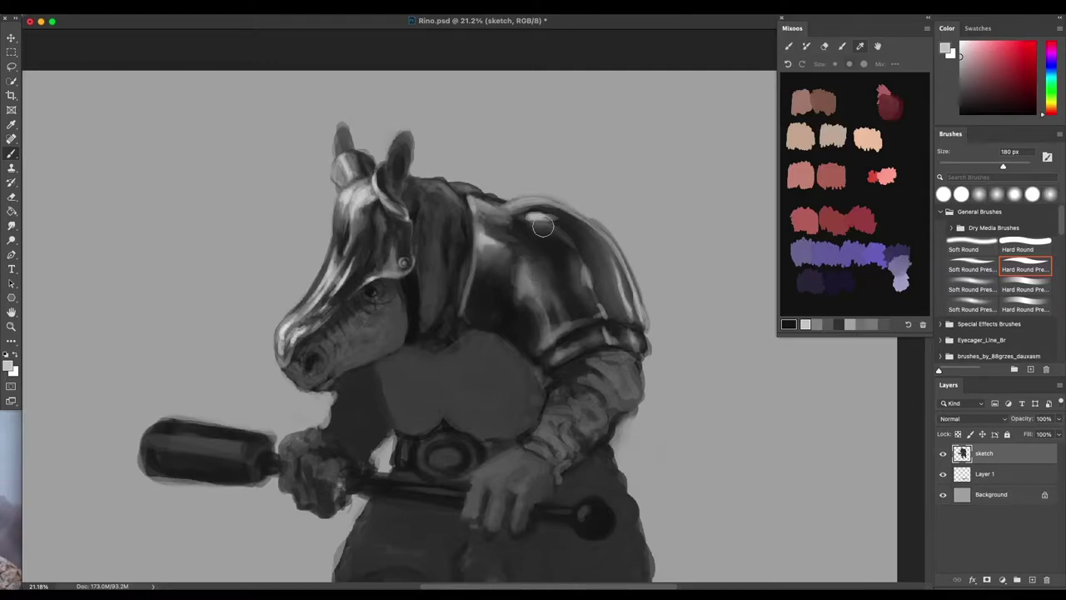
# Switch to a Soft Round Pressure brush at 254 px and blend the top shoulder highlight into the dark area beneath it.
pyautogui.keyDown('alt'); pyautogui.click(538, 215); pyautogui.keyUp('alt')
pyautogui.moveTo(528, 223)
pyautogui.mouseDown()
pyautogui.moveTo(570, 155)
pyautogui.moveTo(529, 220)
pyautogui.moveTo(497, 225)
pyautogui.moveTo(528, 222)
pyautogui.mouseUp()
pyautogui.click(972, 306)
pyautogui.keyDown('alt'); pyautogui.click(528, 218); pyautogui.keyUp('alt')
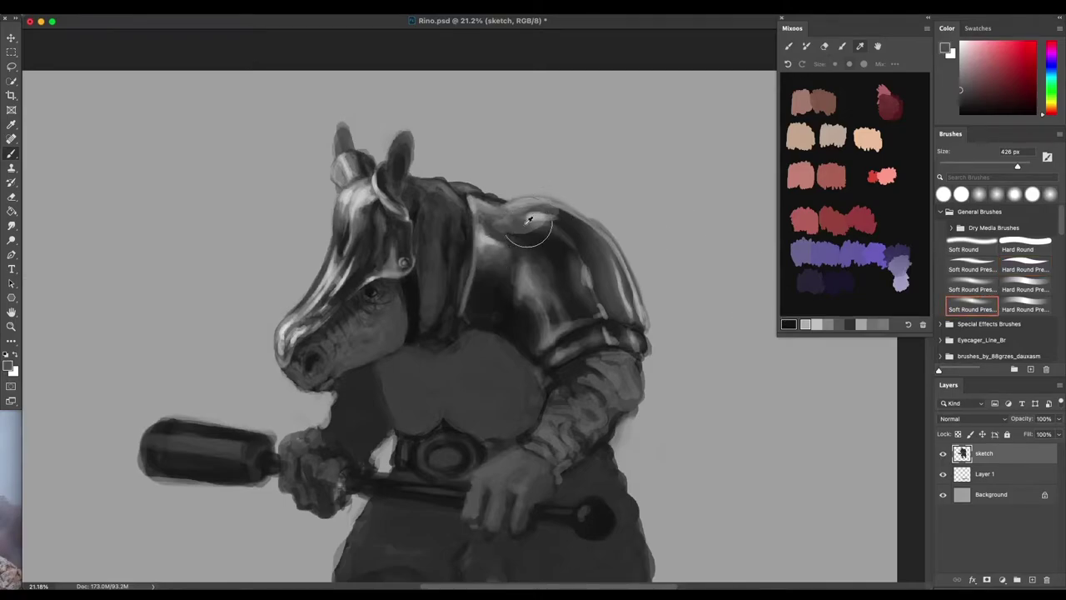
pyautogui.moveTo(524, 225)
pyautogui.mouseDown()
pyautogui.moveTo(514, 232)
pyautogui.moveTo(574, 161)
pyautogui.mouseUp()
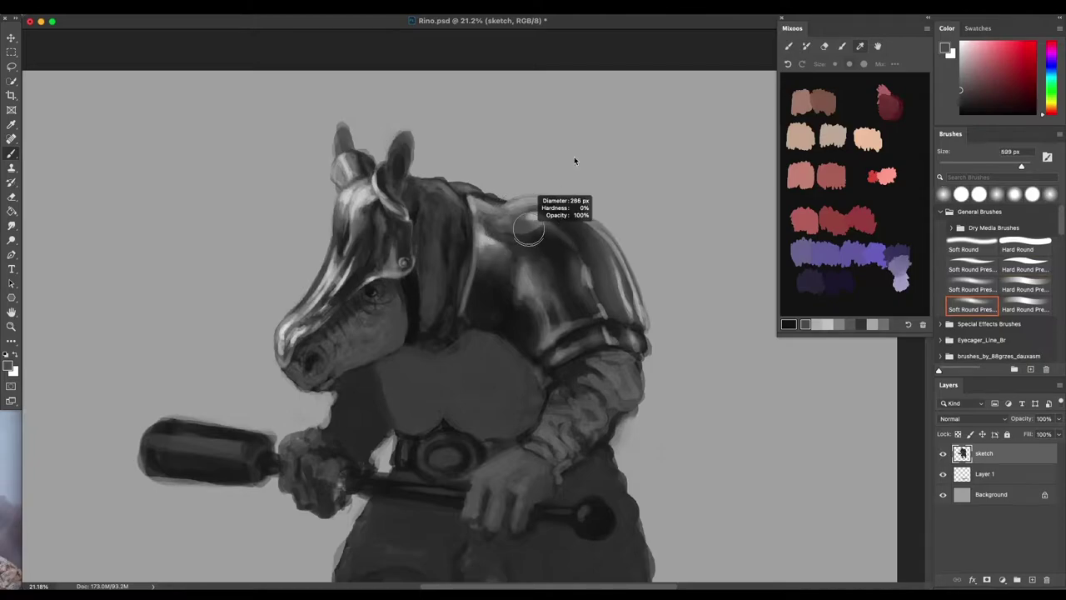
pyautogui.moveTo(533, 225)
pyautogui.mouseDown()
pyautogui.moveTo(525, 234)
pyautogui.moveTo(557, 222)
pyautogui.moveTo(535, 213)
pyautogui.moveTo(557, 217)
pyautogui.mouseUp()
# Smooth the highlight band across the top of the shoulder with sampled mid and light greys, brightening it with a 111 px brush.
pyautogui.keyDown('alt'); pyautogui.click(536, 214); pyautogui.keyUp('alt')
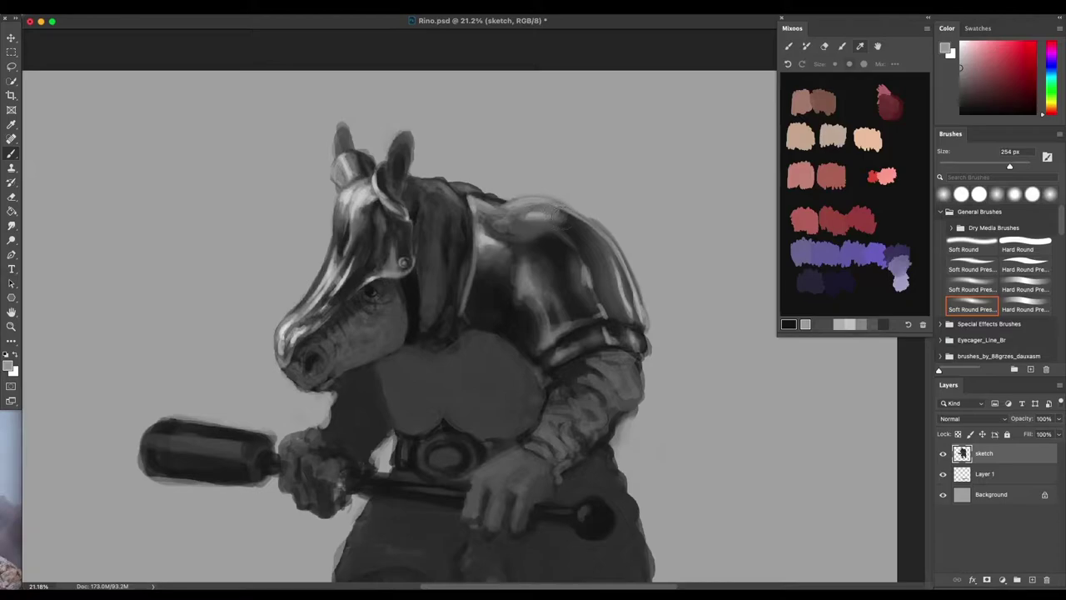
pyautogui.keyDown('alt'); pyautogui.click(556, 214); pyautogui.keyUp('alt')
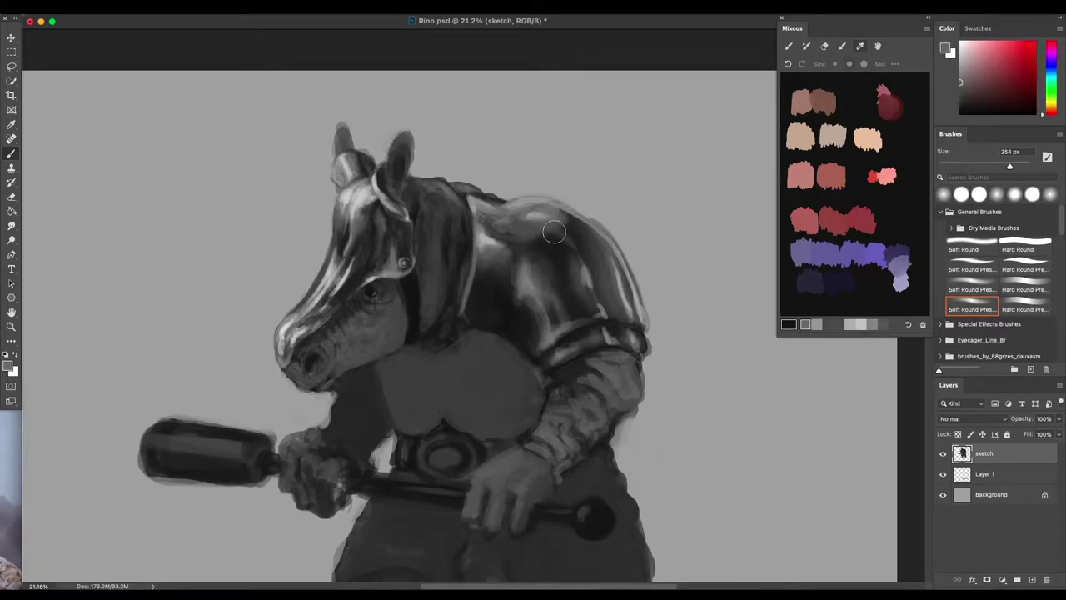
pyautogui.moveTo(538, 226)
pyautogui.mouseDown()
pyautogui.moveTo(572, 231)
pyautogui.moveTo(564, 214)
pyautogui.moveTo(488, 229)
pyautogui.mouseUp()
pyautogui.keyDown('alt'); pyautogui.click(530, 213); pyautogui.keyUp('alt')
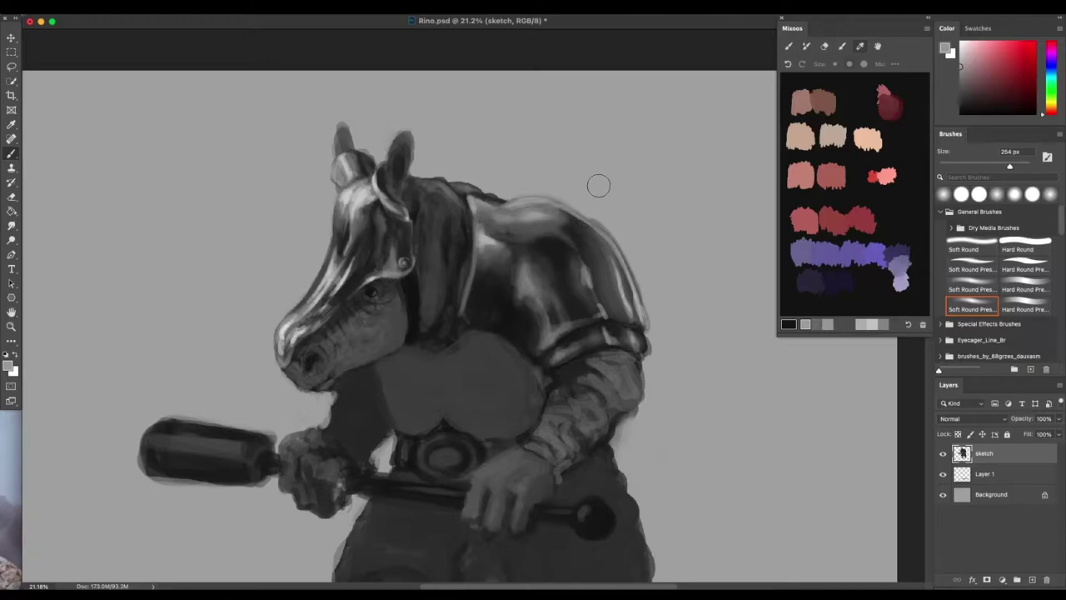
pyautogui.moveTo(518, 212); pyautogui.dragTo(526, 222)
pyautogui.keyDown('alt'); pyautogui.click(490, 239); pyautogui.keyUp('alt')
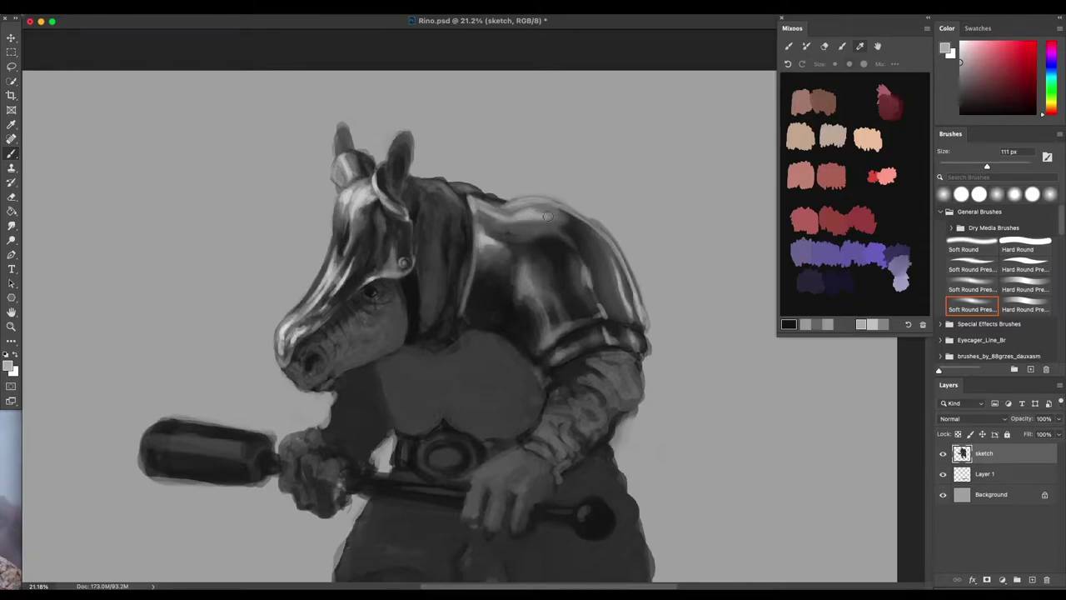
pyautogui.moveTo(605, 200)
pyautogui.mouseDown()
pyautogui.moveTo(525, 239)
pyautogui.moveTo(544, 241)
pyautogui.mouseUp()
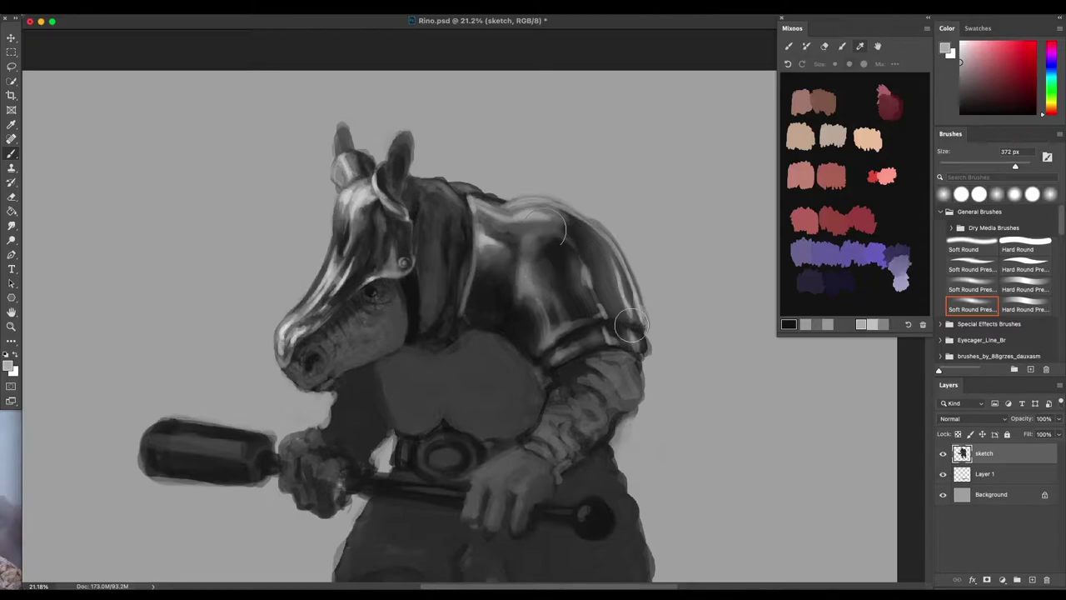
# Deepen the dark areas between the shoulder plate's reflections with sampled dark greys, using a 372 px soft brush.
pyautogui.scroll(-4, 579, 324)
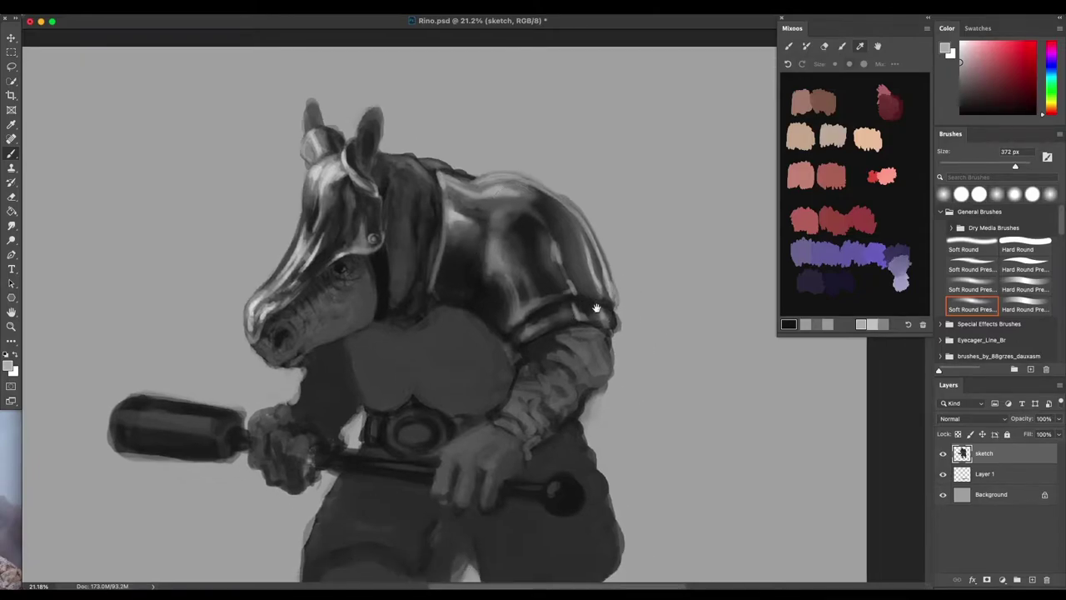
pyautogui.scroll(-1, 644, 356)
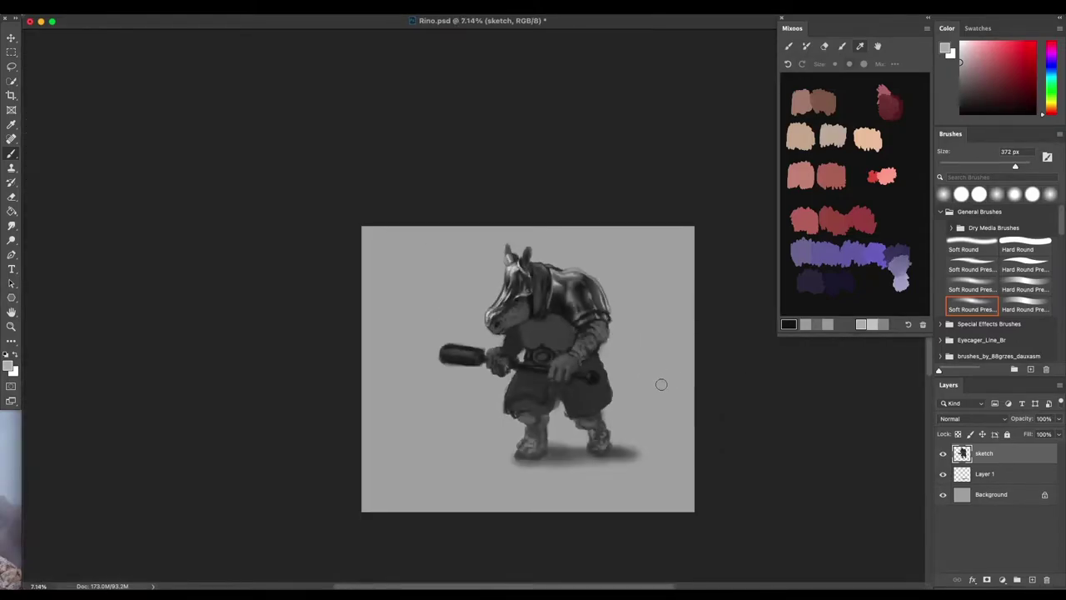
pyautogui.scroll(3, 582, 278)
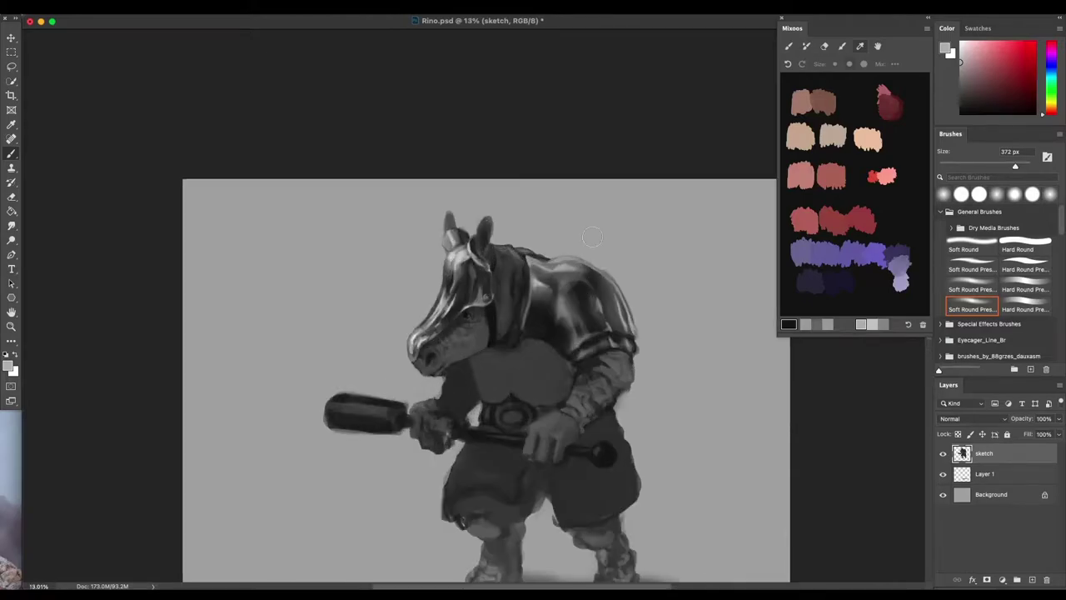
pyautogui.scroll(1, 554, 231)
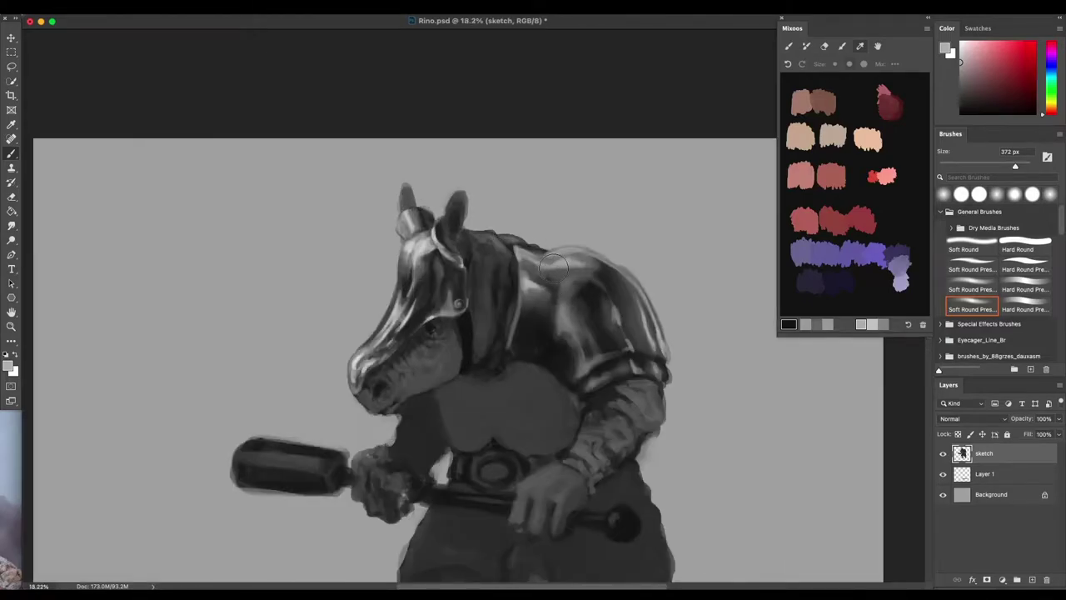
pyautogui.keyDown('alt'); pyautogui.click(552, 276); pyautogui.keyUp('alt')
pyautogui.keyDown('alt'); pyautogui.click(553, 277); pyautogui.keyUp('alt')
pyautogui.keyDown('alt'); pyautogui.click(554, 280); pyautogui.keyUp('alt')
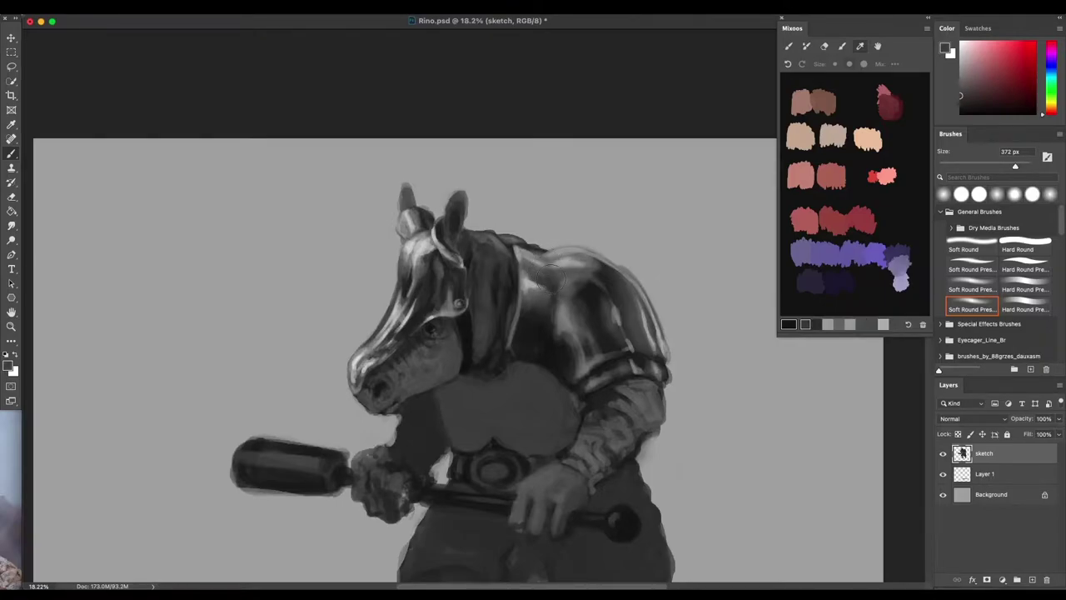
pyautogui.keyDown('alt'); pyautogui.click(548, 328); pyautogui.keyUp('alt')
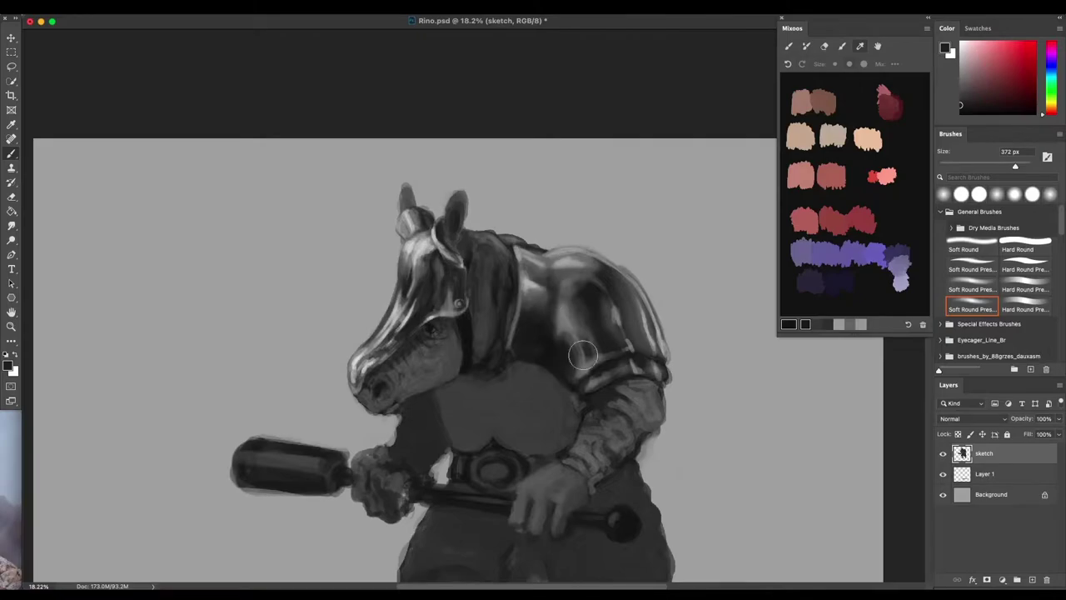
# Sample a mid-grey and softly extend the shoulder plate's reflection beside the neck downward.
pyautogui.scroll(-2, 569, 359)
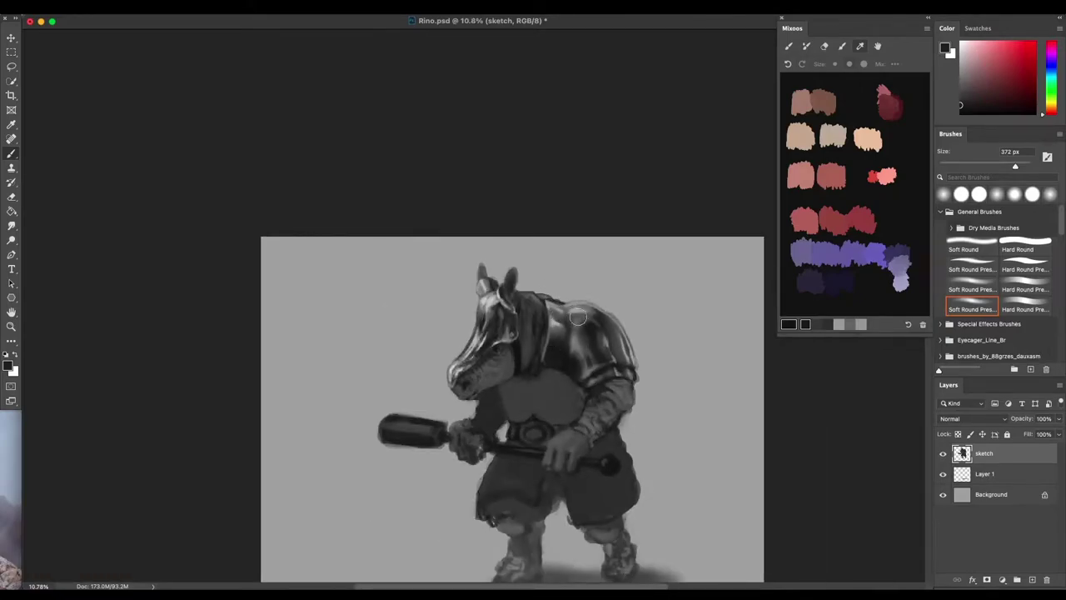
pyautogui.scroll(2, 571, 335)
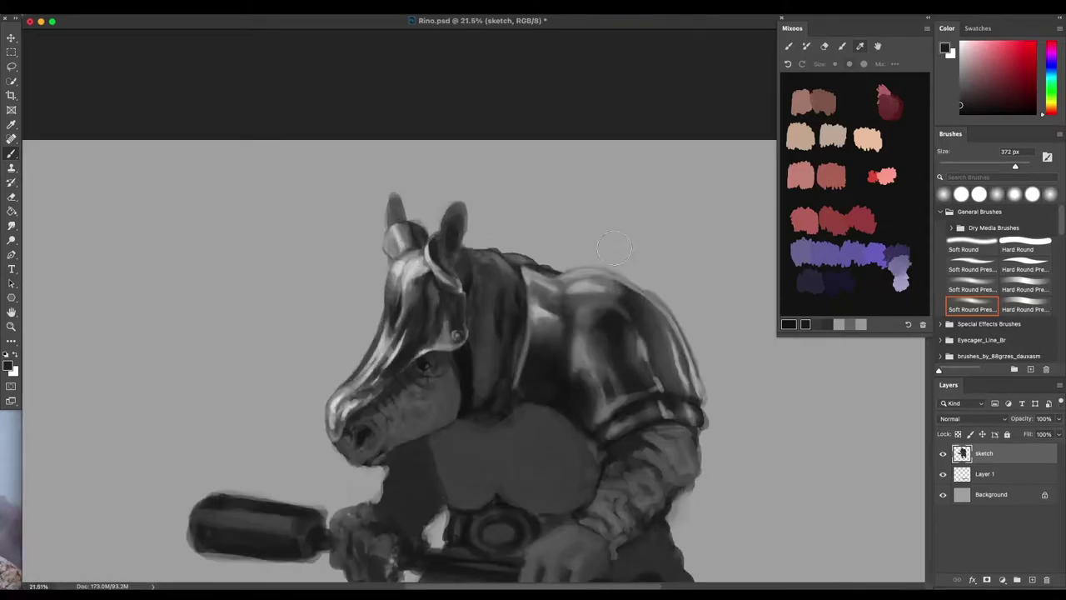
pyautogui.keyDown('alt'); pyautogui.click(550, 319); pyautogui.keyUp('alt')
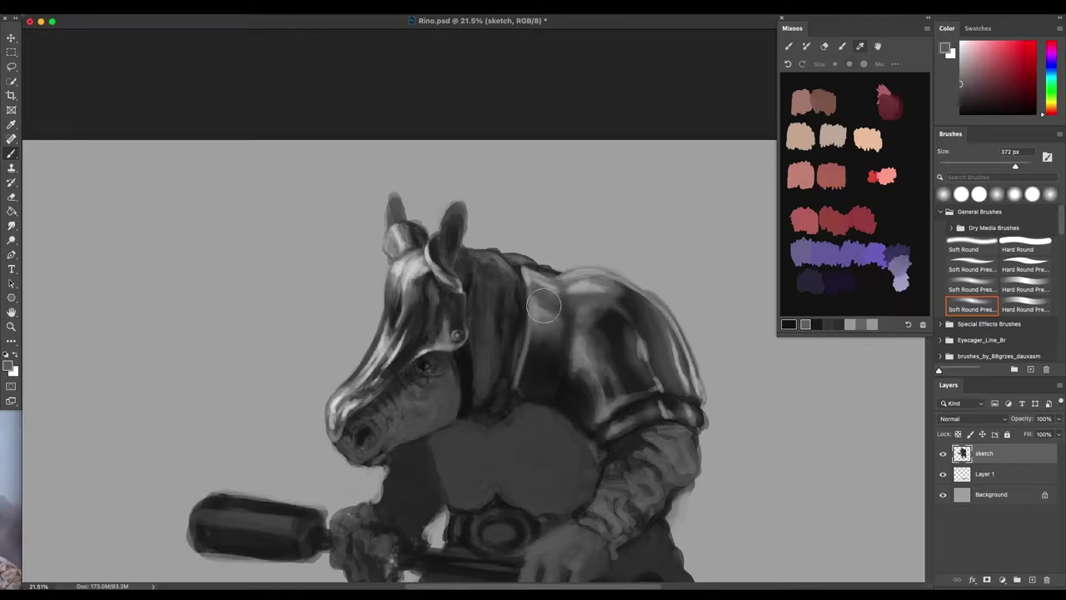
# Soften the shoulder plate's central reflection and its dark surroundings with sampled mid and dark greys.
pyautogui.scroll(-1, 641, 360)
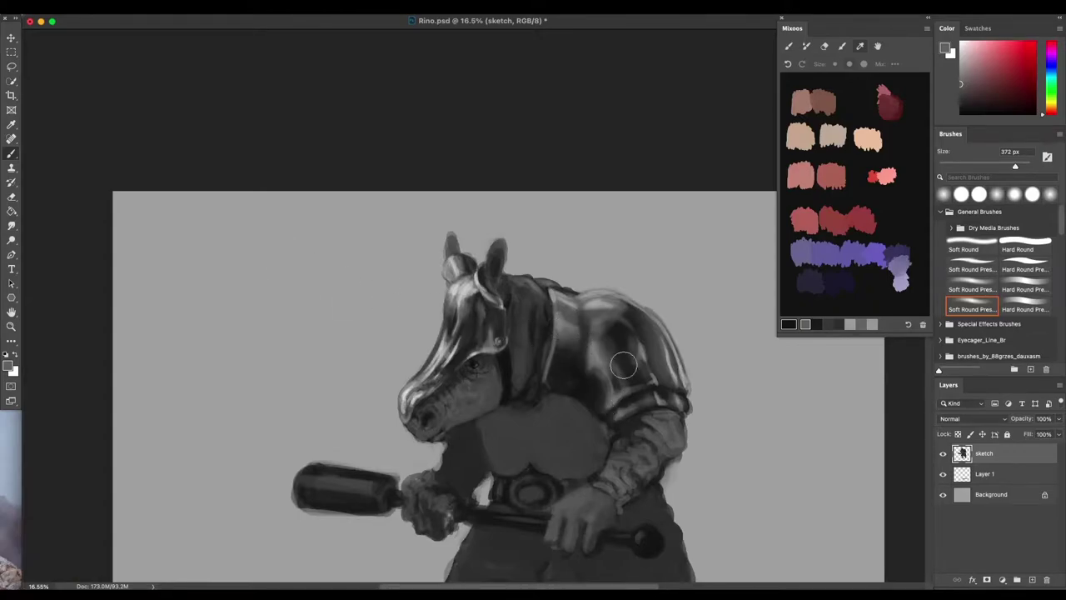
pyautogui.moveTo(640, 368)
pyautogui.mouseDown()
pyautogui.moveTo(620, 370)
pyautogui.moveTo(632, 396)
pyautogui.mouseUp()
pyautogui.keyDown('alt'); pyautogui.click(597, 351); pyautogui.keyUp('alt')
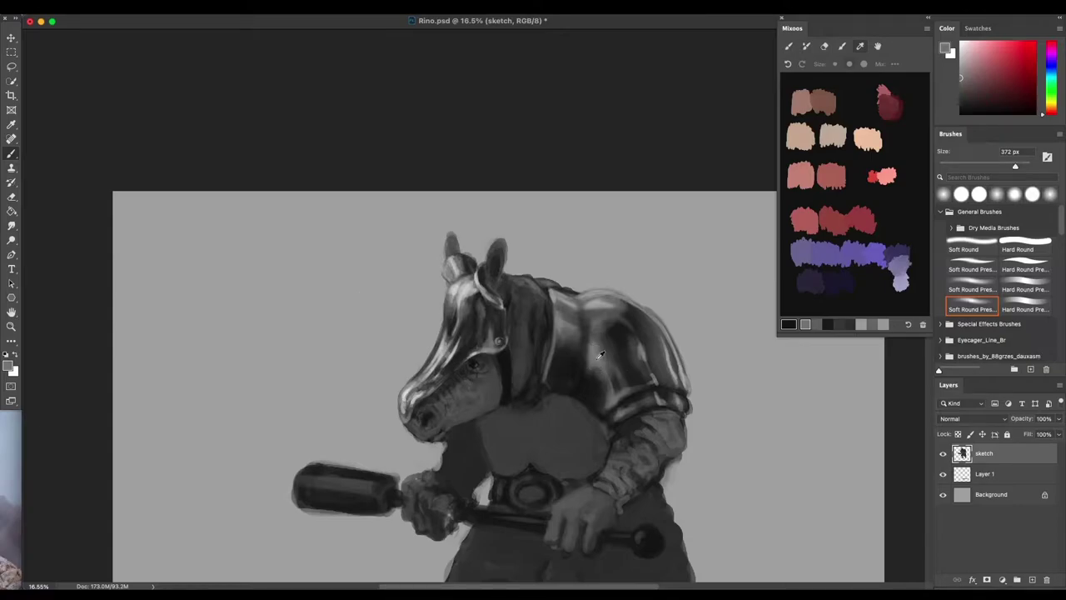
pyautogui.keyDown('alt'); pyautogui.click(604, 358); pyautogui.keyUp('alt')
pyautogui.keyDown('alt'); pyautogui.click(597, 370); pyautogui.keyUp('alt')
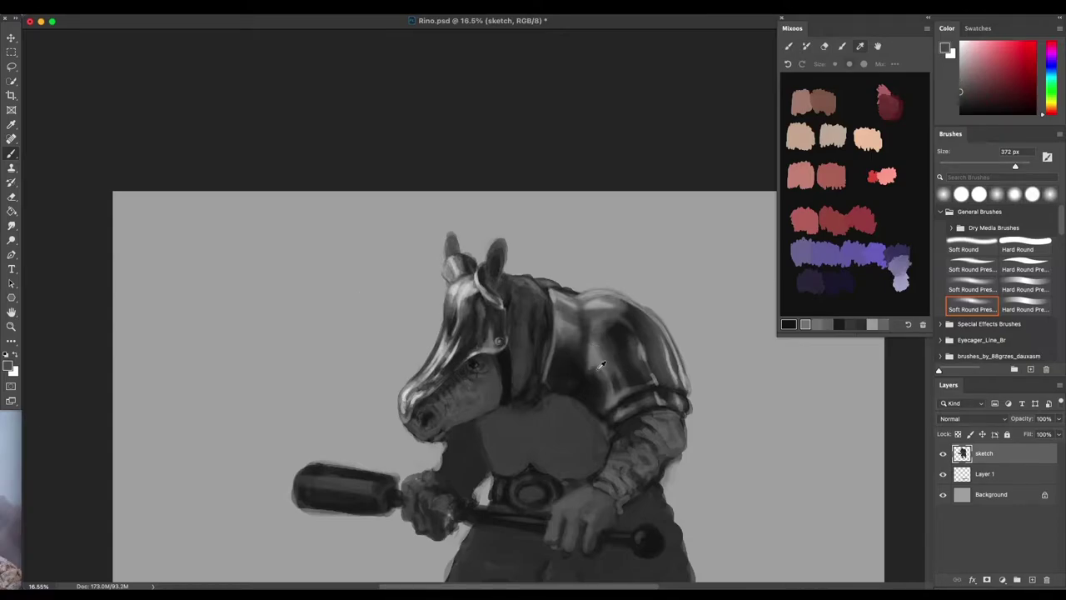
pyautogui.moveTo(594, 372); pyautogui.dragTo(603, 357)
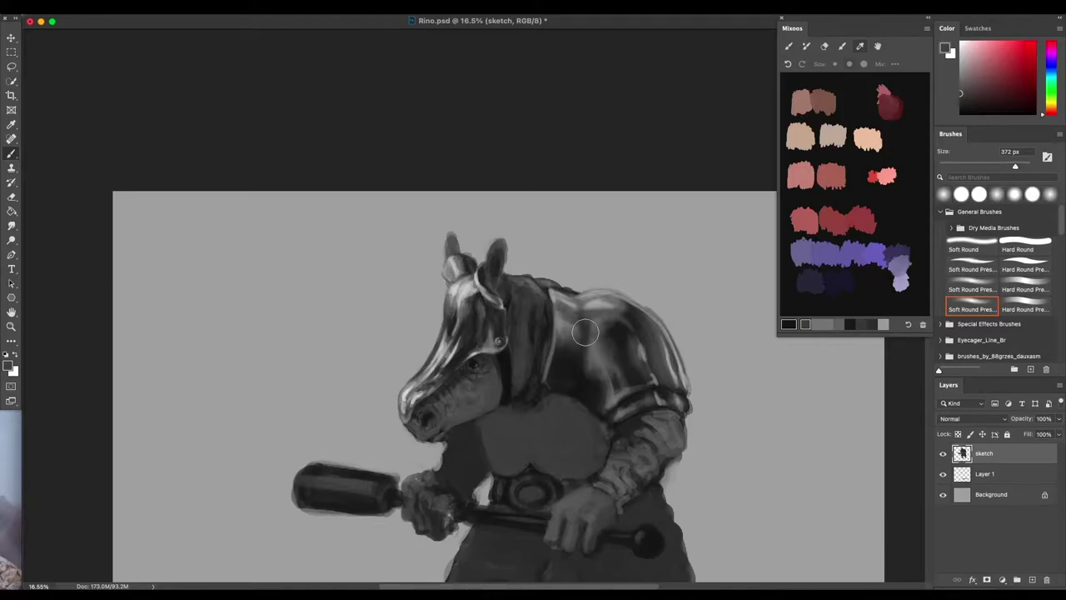
pyautogui.moveTo(593, 366)
pyautogui.mouseDown()
pyautogui.moveTo(557, 369)
pyautogui.moveTo(568, 366)
pyautogui.mouseUp()
pyautogui.hscroll(5, 665, 367)
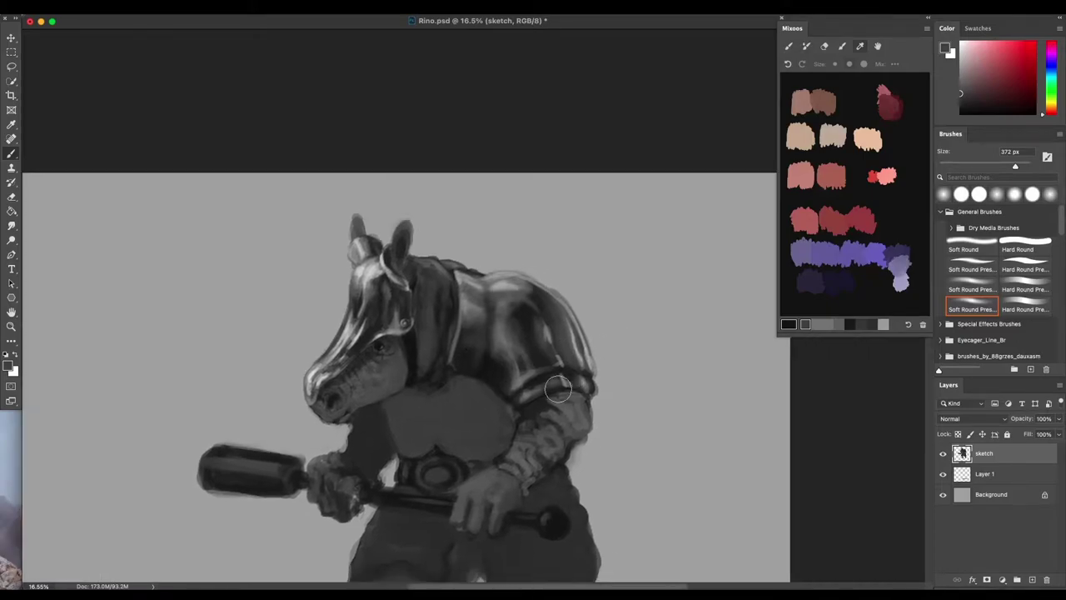
# Sample a mid-grey and touch up the shoulder plate's lower rim with a 161 px soft brush.
pyautogui.moveTo(498, 376); pyautogui.dragTo(490, 379)
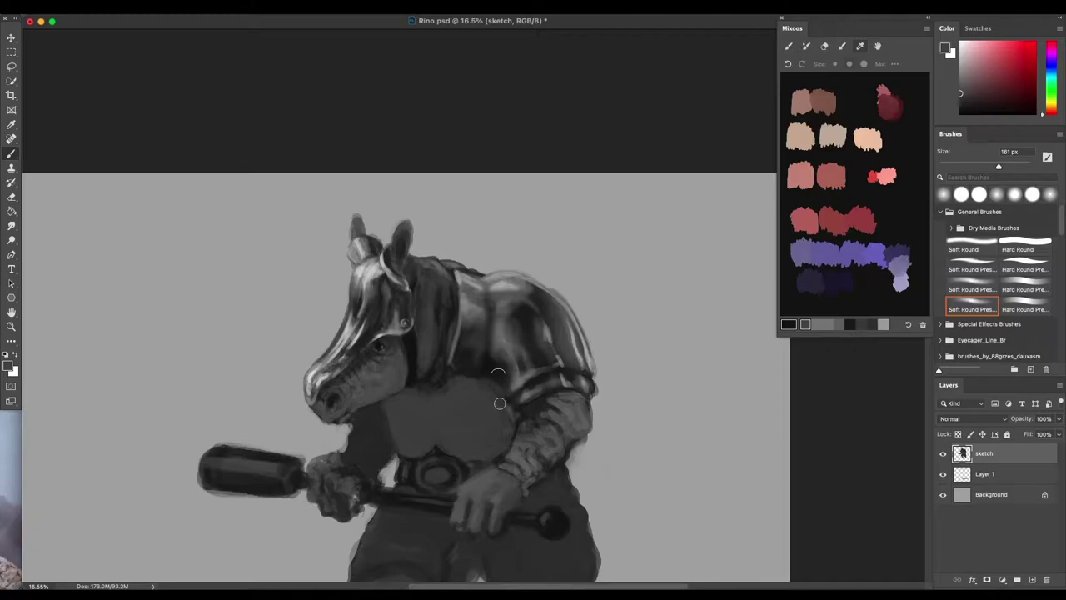
pyautogui.keyDown('alt'); pyautogui.click(516, 385); pyautogui.keyUp('alt')
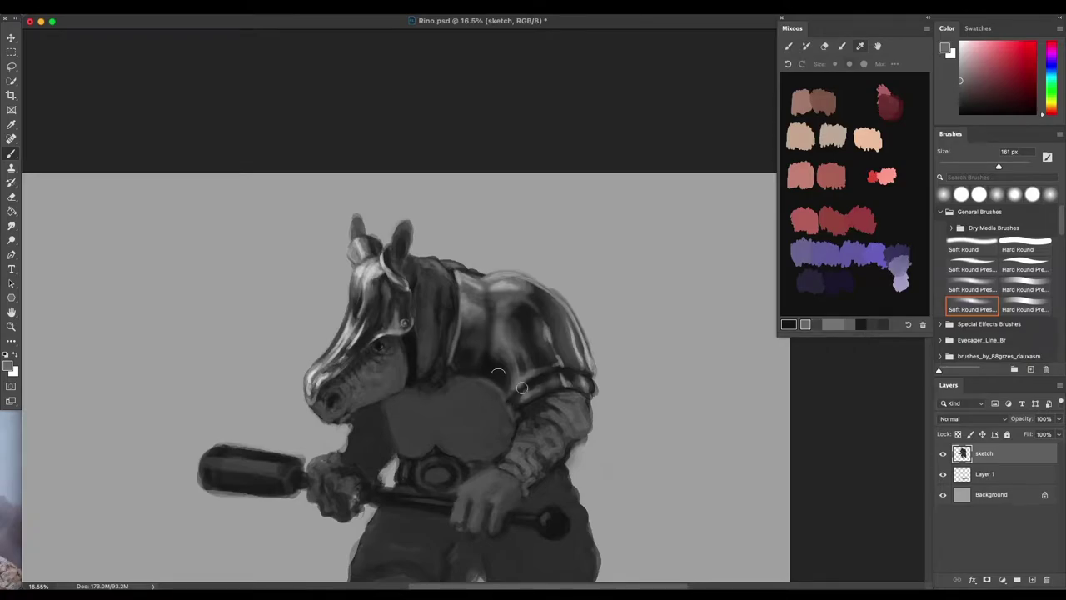
pyautogui.scroll(-3, 546, 395)
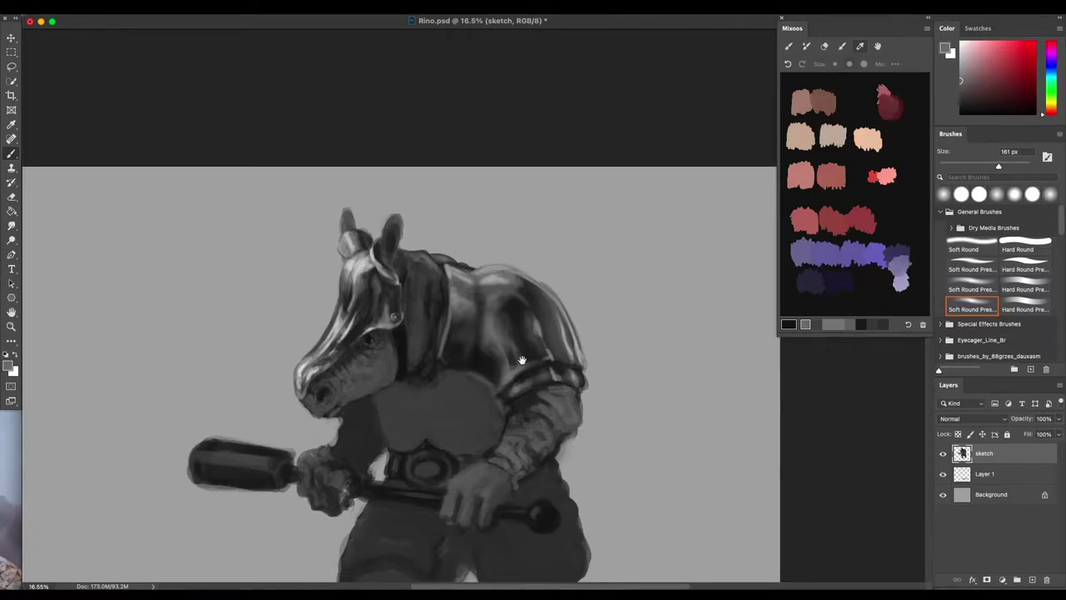
pyautogui.scroll(2, 570, 366)
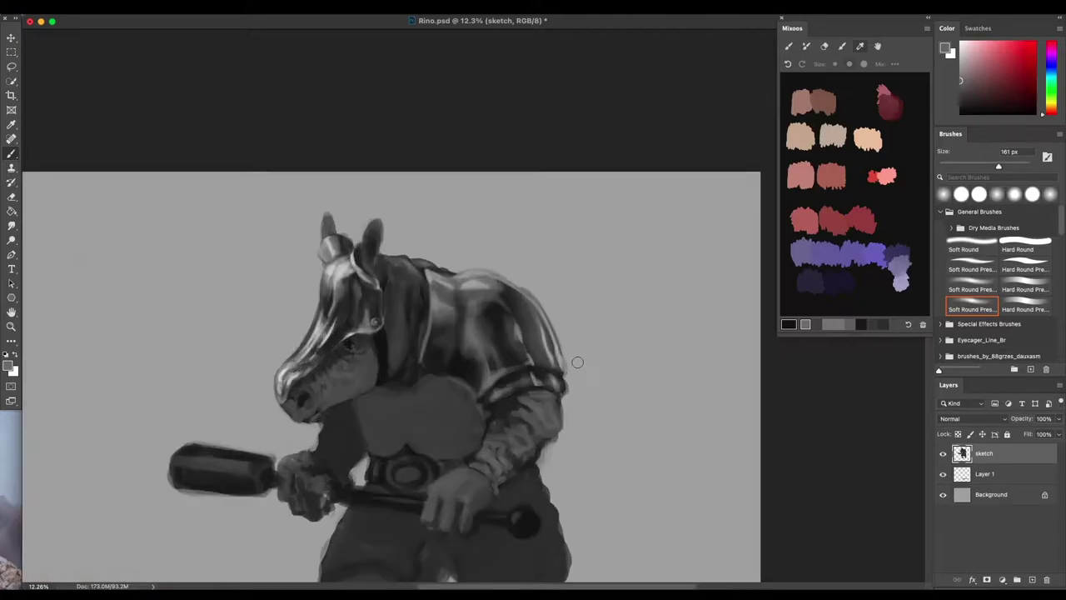
# Soften the dark area and reflection on the shoulder plate's outer side with sampled mid-greys, using a 361 px soft brush.
pyautogui.keyDown('alt'); pyautogui.click(523, 328); pyautogui.keyUp('alt')
pyautogui.moveTo(525, 331)
pyautogui.mouseDown()
pyautogui.moveTo(549, 257)
pyautogui.moveTo(525, 331)
pyautogui.mouseUp()
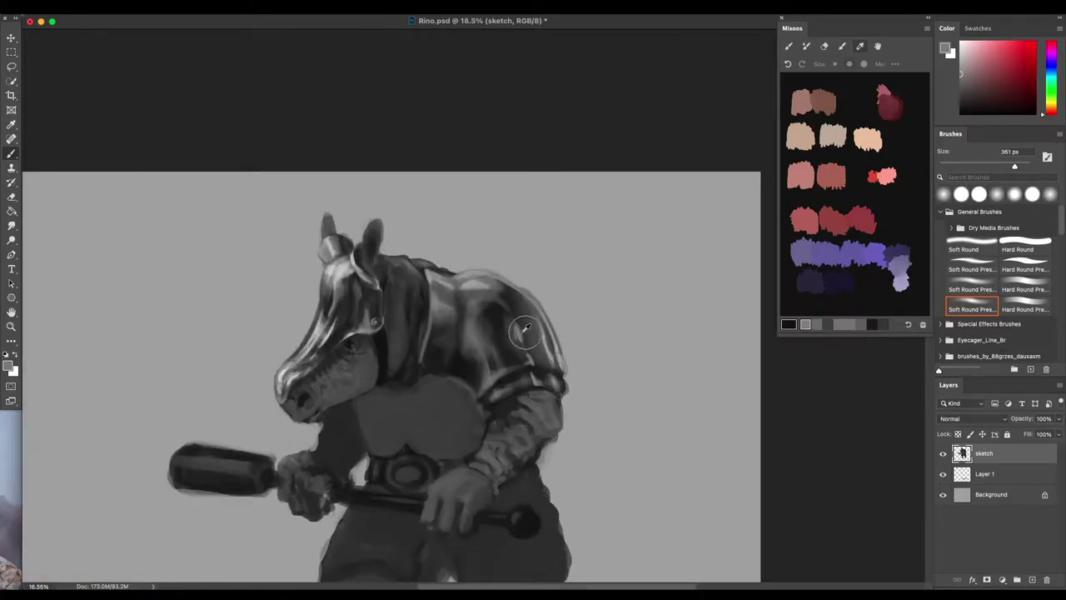
pyautogui.keyDown('alt'); pyautogui.click(526, 333); pyautogui.keyUp('alt')
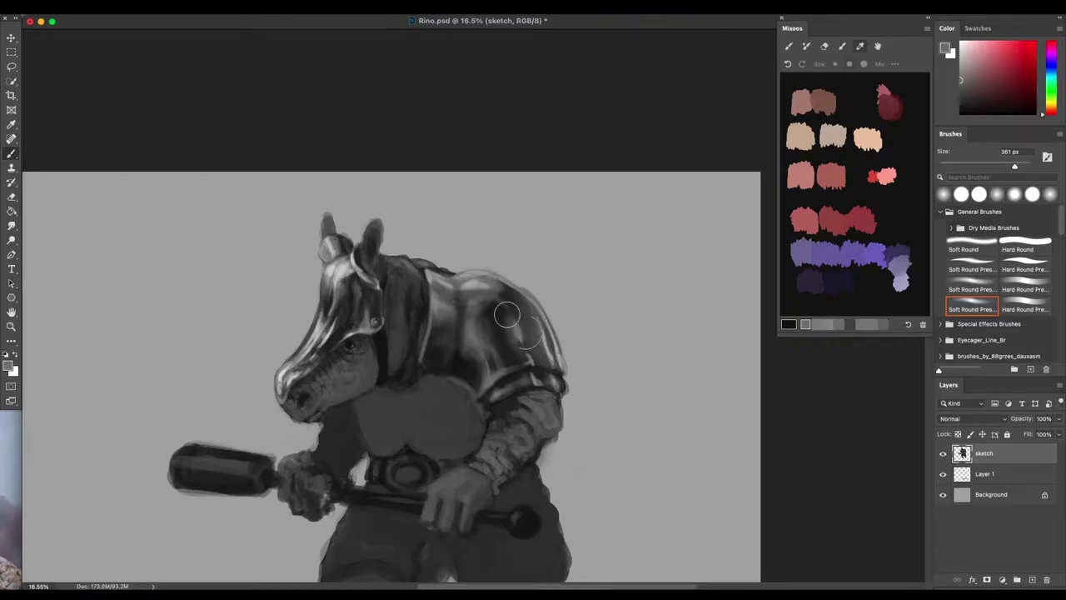
pyautogui.moveTo(516, 331); pyautogui.dragTo(531, 362)
pyautogui.moveTo(507, 312); pyautogui.dragTo(529, 363)
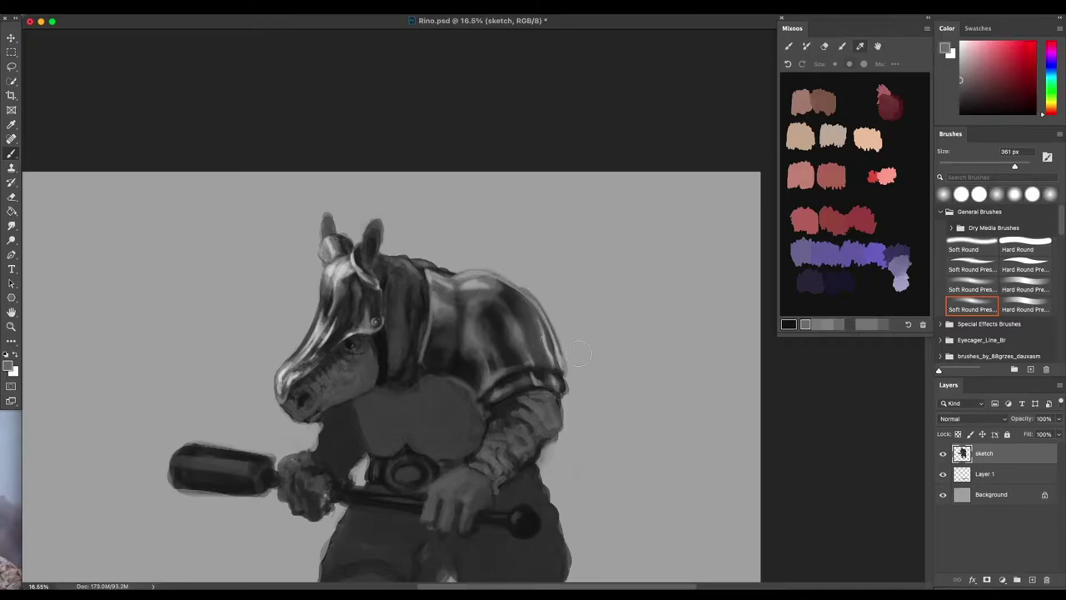
# Blend the dark patch around the shoulder plate's central reflection with sampled mid and dark greys, using a 188 px brush.
pyautogui.scroll(-3, 570, 380)
pyautogui.scroll(-2, 569, 389)
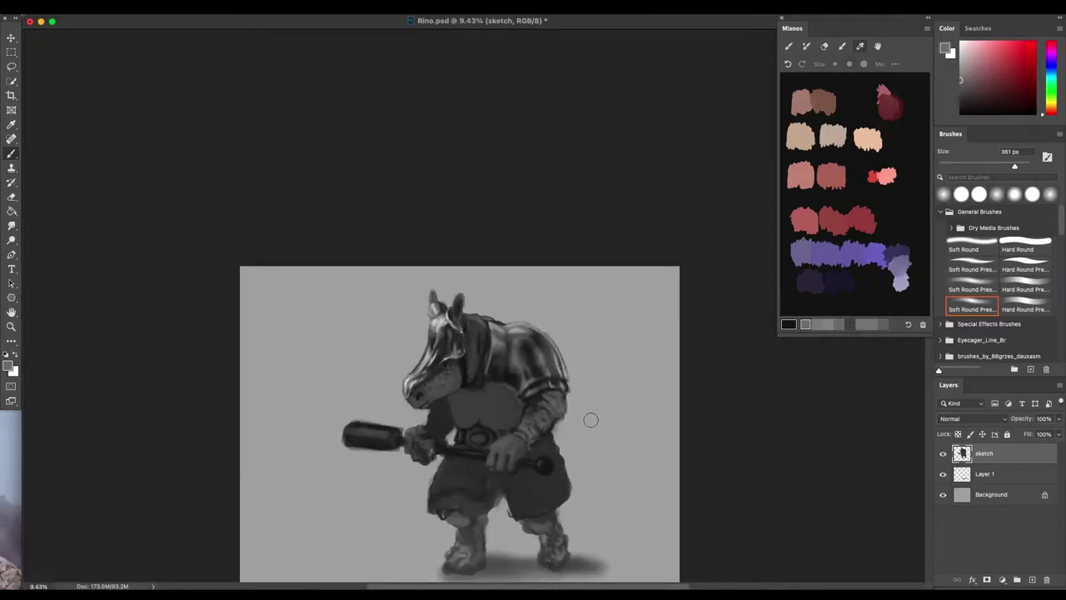
pyautogui.moveTo(566, 408); pyautogui.dragTo(536, 374)
pyautogui.scroll(2, 500, 318)
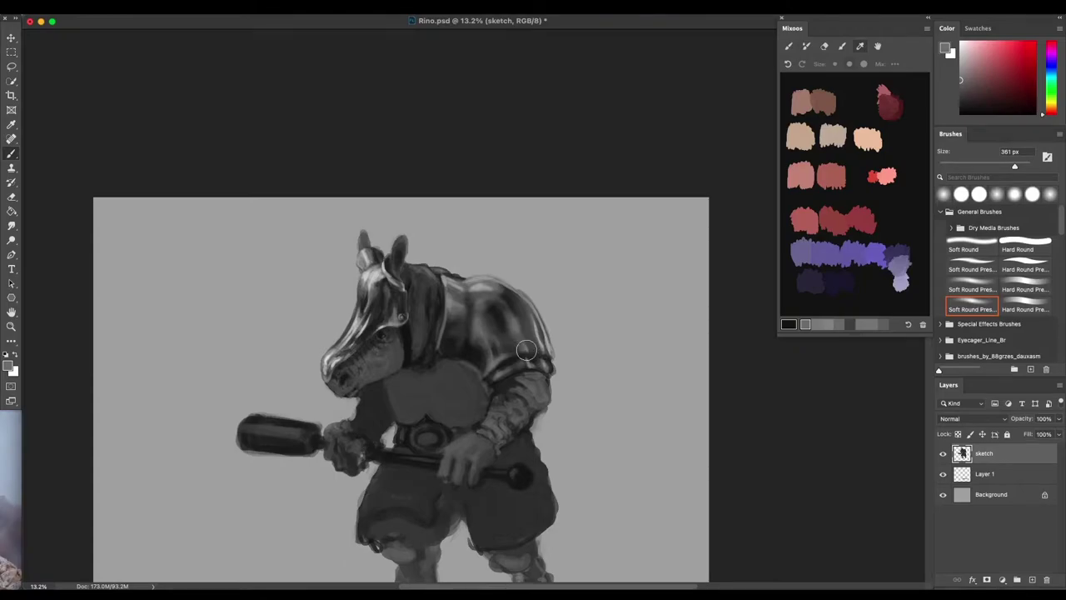
pyautogui.keyDown('alt'); pyautogui.click(503, 323); pyautogui.keyUp('alt')
pyautogui.moveTo(501, 324)
pyautogui.mouseDown()
pyautogui.moveTo(511, 325)
pyautogui.moveTo(540, 228)
pyautogui.moveTo(488, 310)
pyautogui.moveTo(504, 341)
pyautogui.moveTo(478, 299)
pyautogui.moveTo(503, 306)
pyautogui.moveTo(526, 350)
pyautogui.moveTo(539, 332)
pyautogui.moveTo(516, 327)
pyautogui.moveTo(505, 311)
pyautogui.moveTo(517, 309)
pyautogui.mouseUp()
pyautogui.keyDown('alt'); pyautogui.click(523, 315); pyautogui.keyUp('alt')
pyautogui.keyDown('alt'); pyautogui.click(497, 317); pyautogui.keyUp('alt')
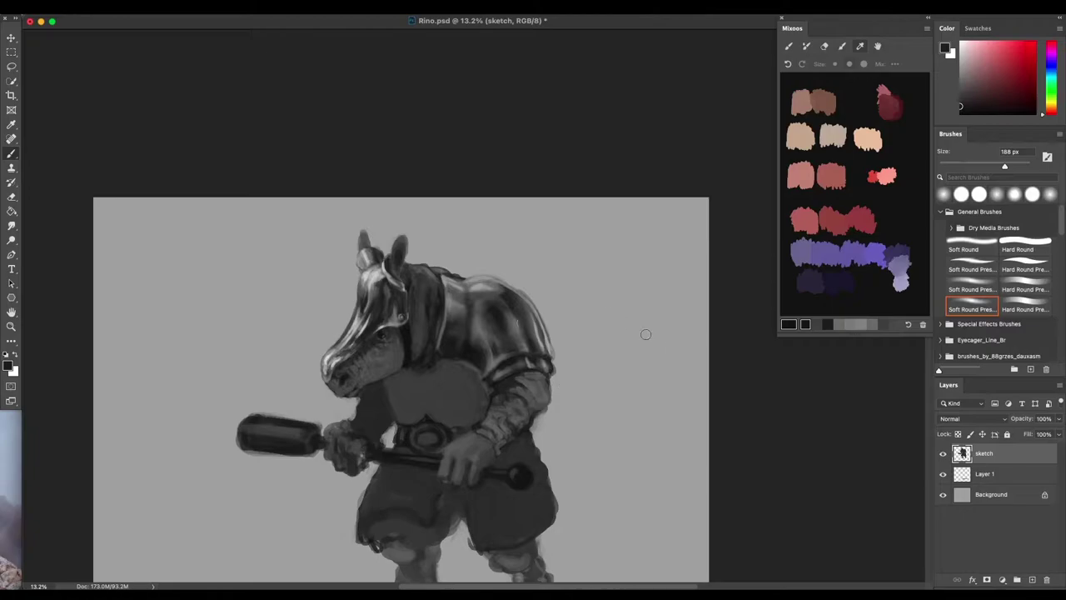
# Strengthen the long curved reflections on the shoulder plate's outer side with sampled mid and light greys, using a 317 px soft brush.
pyautogui.hscroll(3, 574, 404)
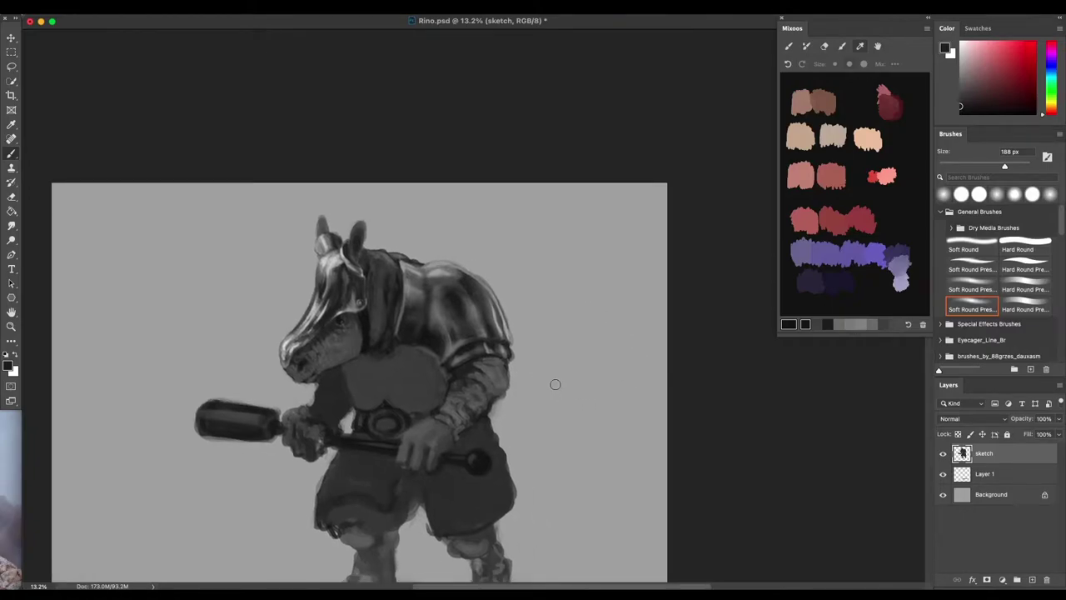
pyautogui.keyDown('alt'); pyautogui.click(488, 315); pyautogui.keyUp('alt')
pyautogui.moveTo(491, 321)
pyautogui.mouseDown()
pyautogui.moveTo(489, 284)
pyautogui.moveTo(494, 332)
pyautogui.moveTo(489, 316)
pyautogui.moveTo(491, 330)
pyautogui.moveTo(521, 230)
pyautogui.moveTo(496, 310)
pyautogui.mouseUp()
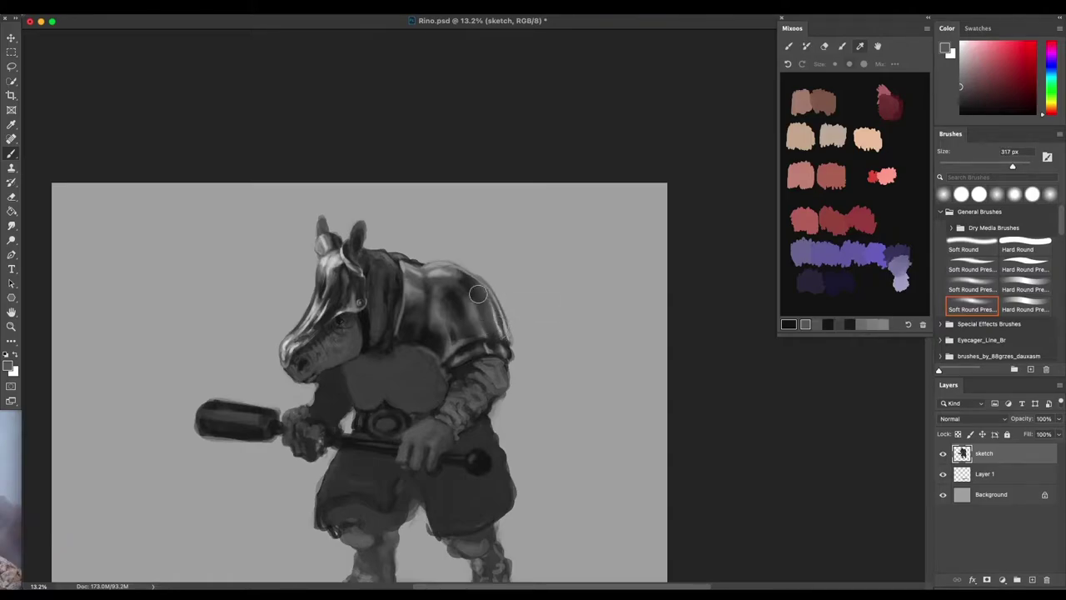
pyautogui.keyDown('alt'); pyautogui.click(497, 322); pyautogui.keyUp('alt')
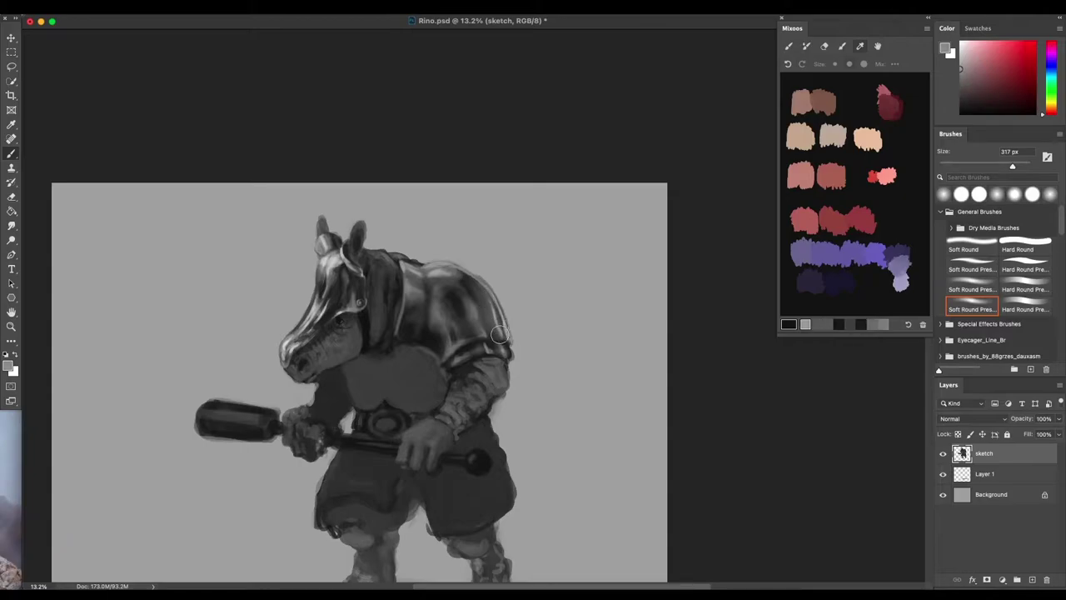
pyautogui.moveTo(485, 292)
pyautogui.mouseDown()
pyautogui.moveTo(497, 332)
pyautogui.moveTo(468, 281)
pyautogui.moveTo(491, 324)
pyautogui.mouseUp()
pyautogui.moveTo(465, 276)
pyautogui.mouseDown()
pyautogui.moveTo(497, 331)
pyautogui.moveTo(590, 348)
pyautogui.moveTo(493, 337)
pyautogui.mouseUp()
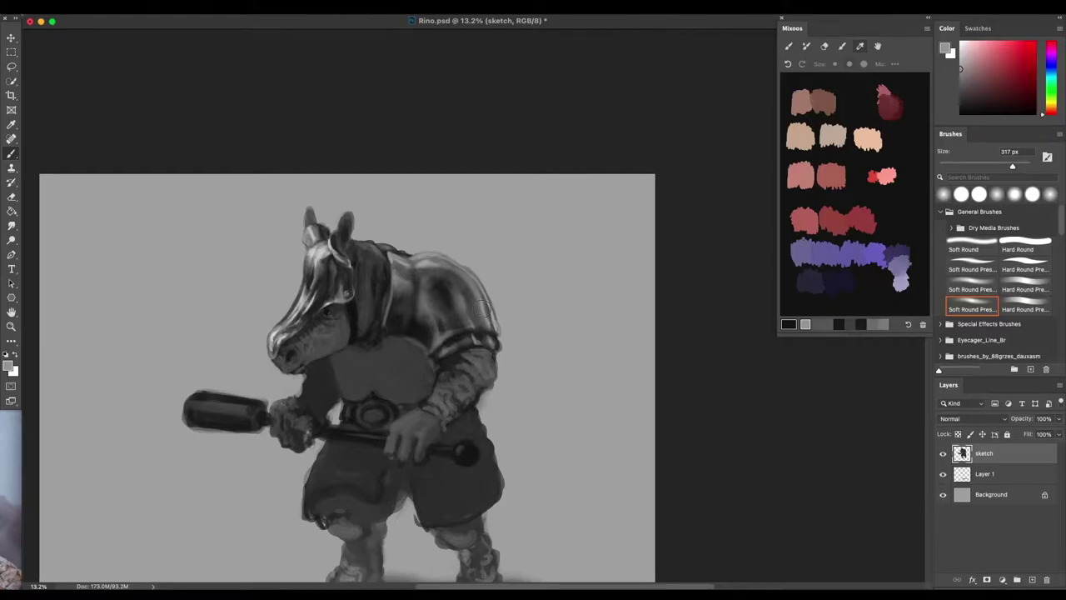
# Paint crisp light-grey highlight streaks above the shoulder plate's lower rim with a 120 px Hard Round Pressure brush.
pyautogui.scroll(2, 482, 310)
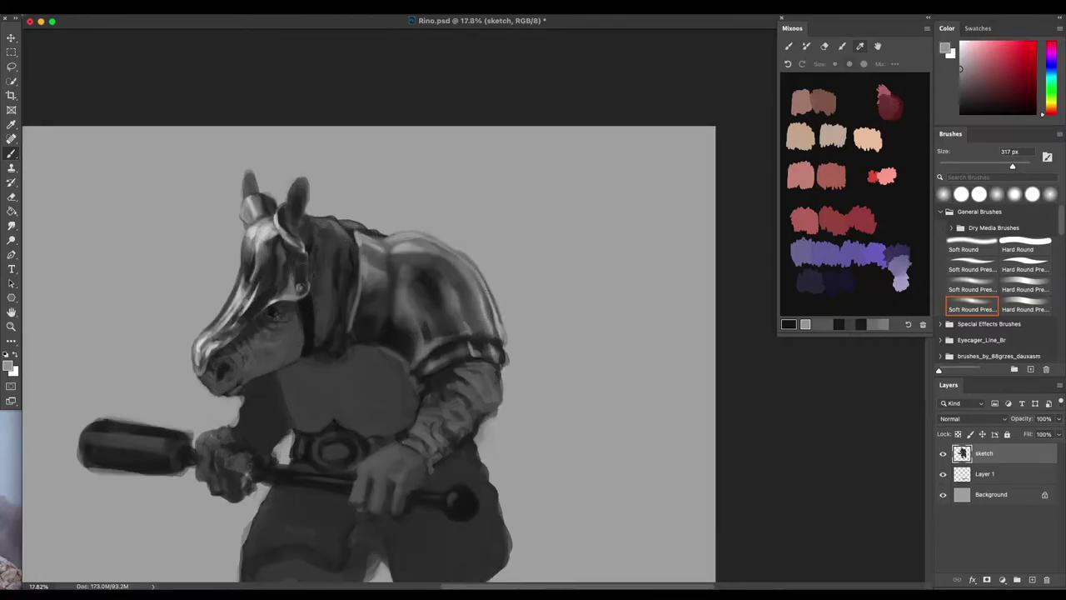
pyautogui.moveTo(470, 312); pyautogui.dragTo(471, 313)
pyautogui.moveTo(968, 60); pyautogui.dragTo(962, 52)
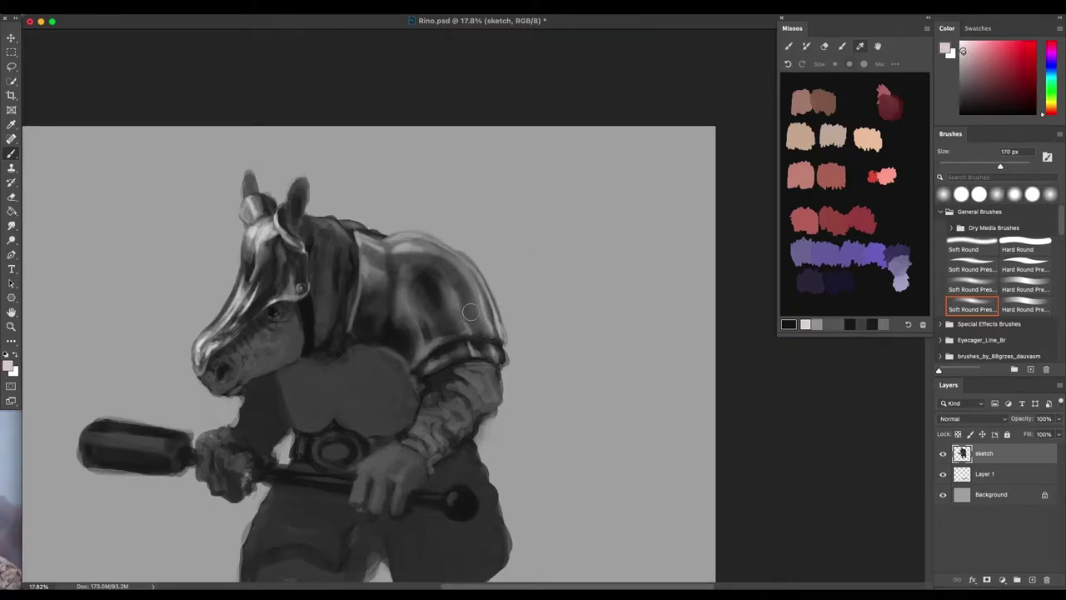
pyautogui.click(1033, 260)
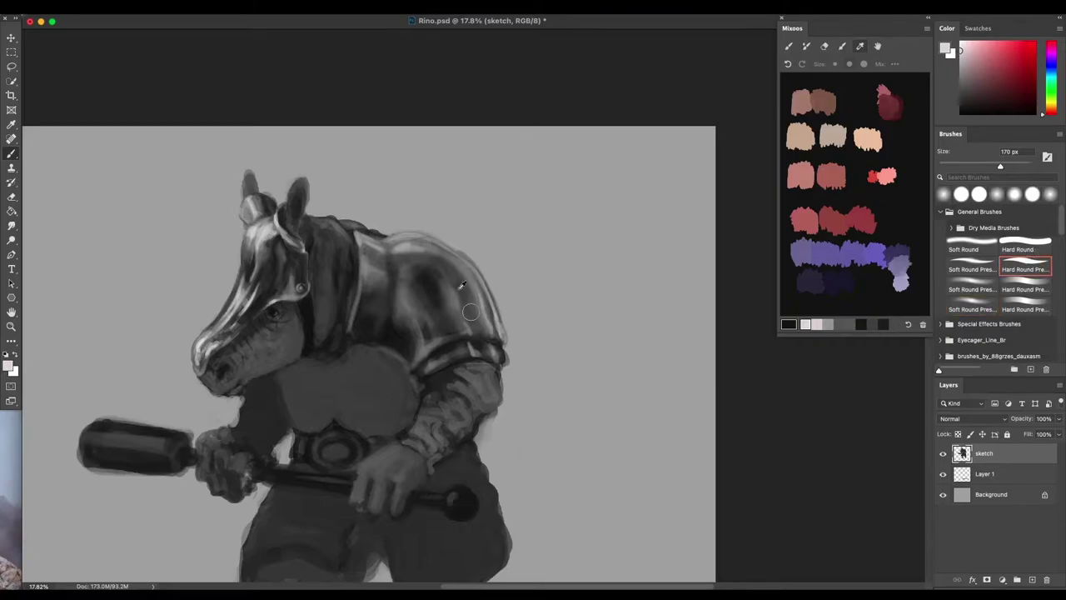
pyautogui.moveTo(470, 314); pyautogui.dragTo(471, 320)
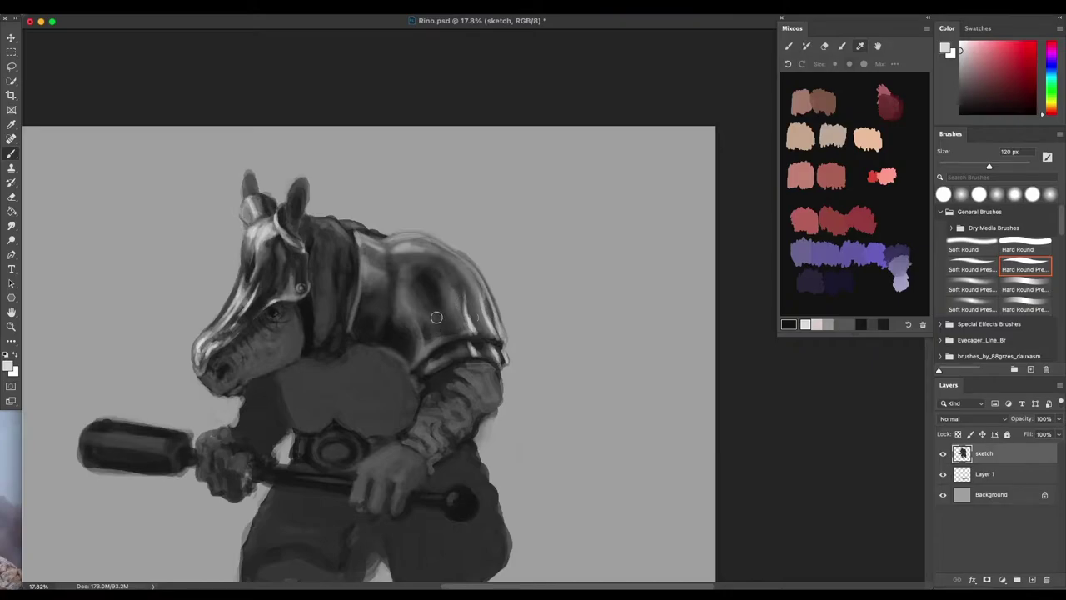
pyautogui.keyDown('alt'); pyautogui.click(472, 314); pyautogui.keyUp('alt')
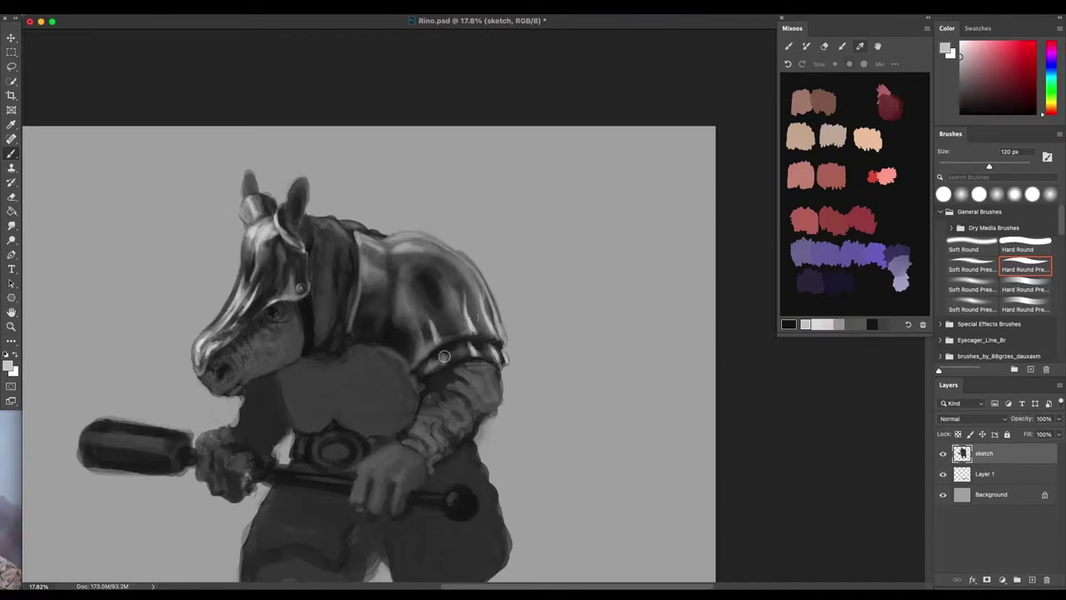
# Define the gaps between the shoulder plate's lower streaks and rim segments with sampled dark, mid and light greys, using 120 to 250 px brushes.
pyautogui.keyDown('alt'); pyautogui.click(433, 283); pyautogui.keyUp('alt')
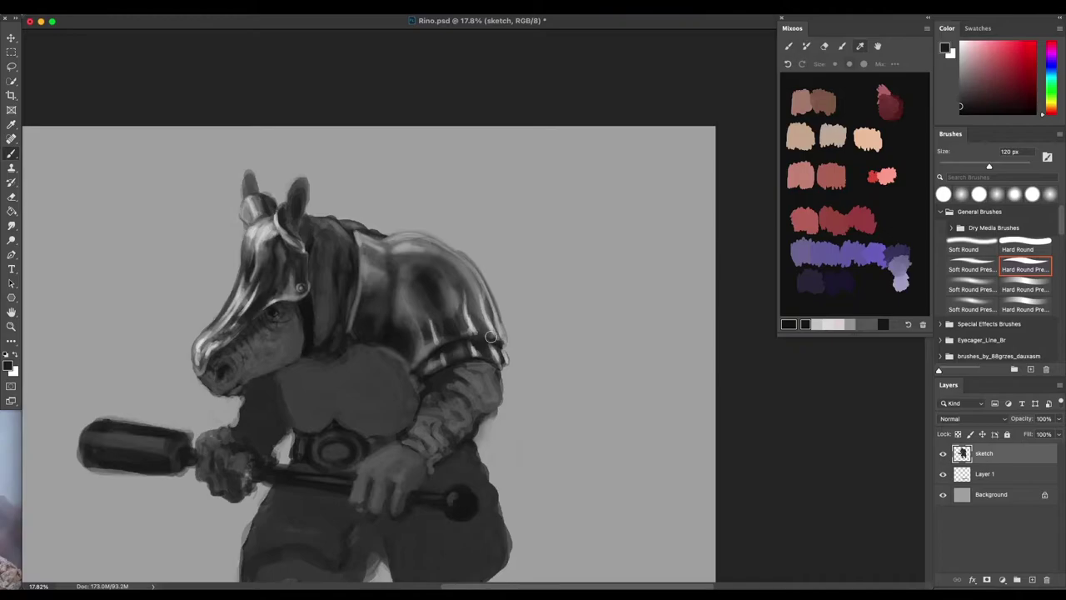
pyautogui.moveTo(455, 297); pyautogui.dragTo(458, 309)
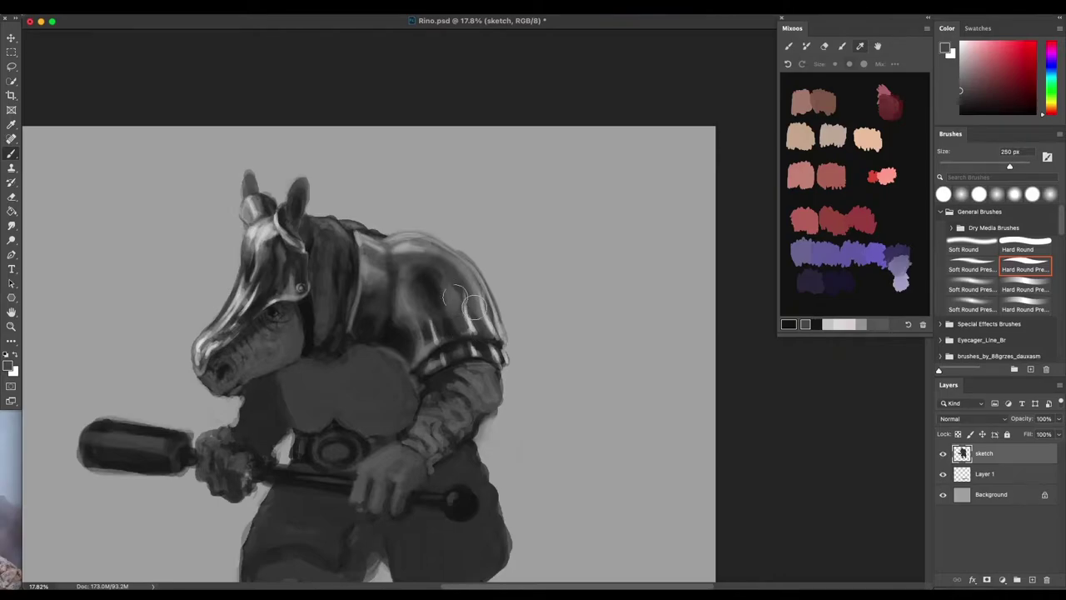
pyautogui.keyDown('alt'); pyautogui.click(455, 321); pyautogui.keyUp('alt')
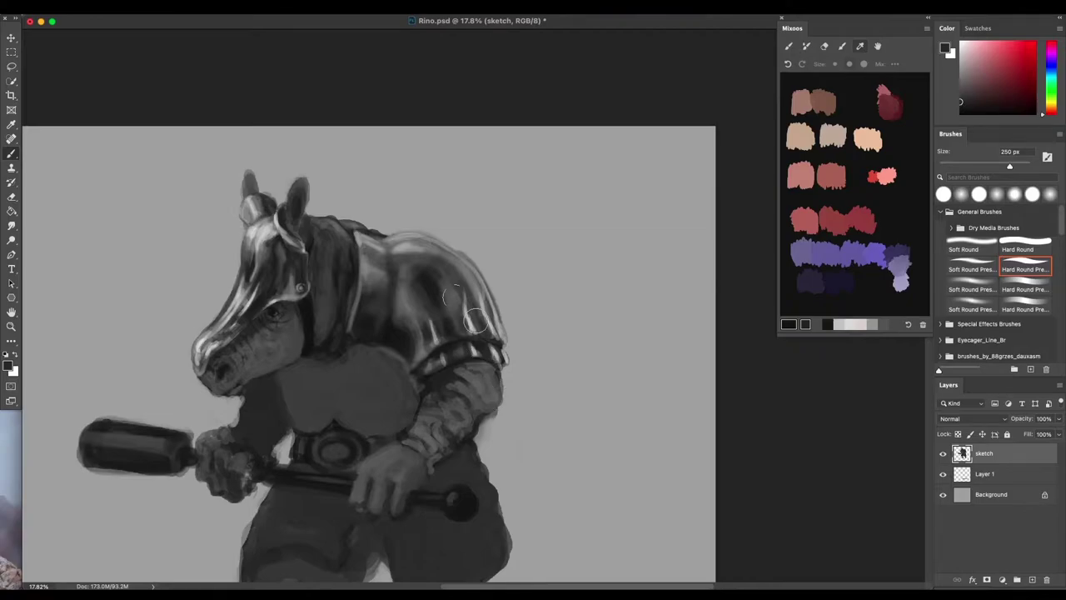
pyautogui.keyDown('alt'); pyautogui.click(476, 321); pyautogui.keyUp('alt')
pyautogui.moveTo(449, 318); pyautogui.dragTo(448, 318)
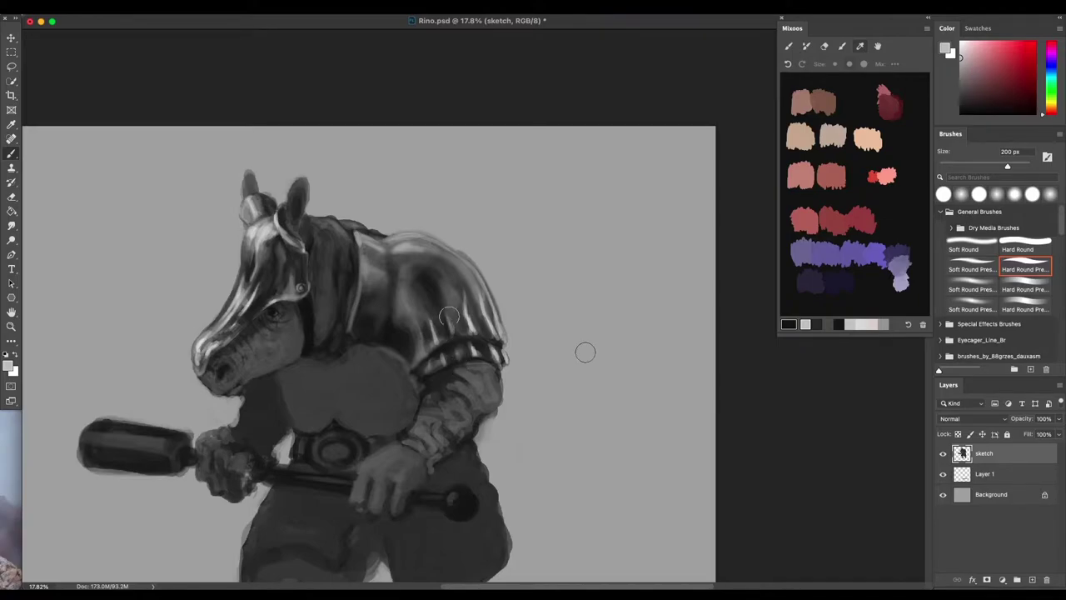
# Sharpen the alternating dark and light segments of the shoulder plate's rim with sampled greys and a 99 px brush.
pyautogui.scroll(-3, 584, 352)
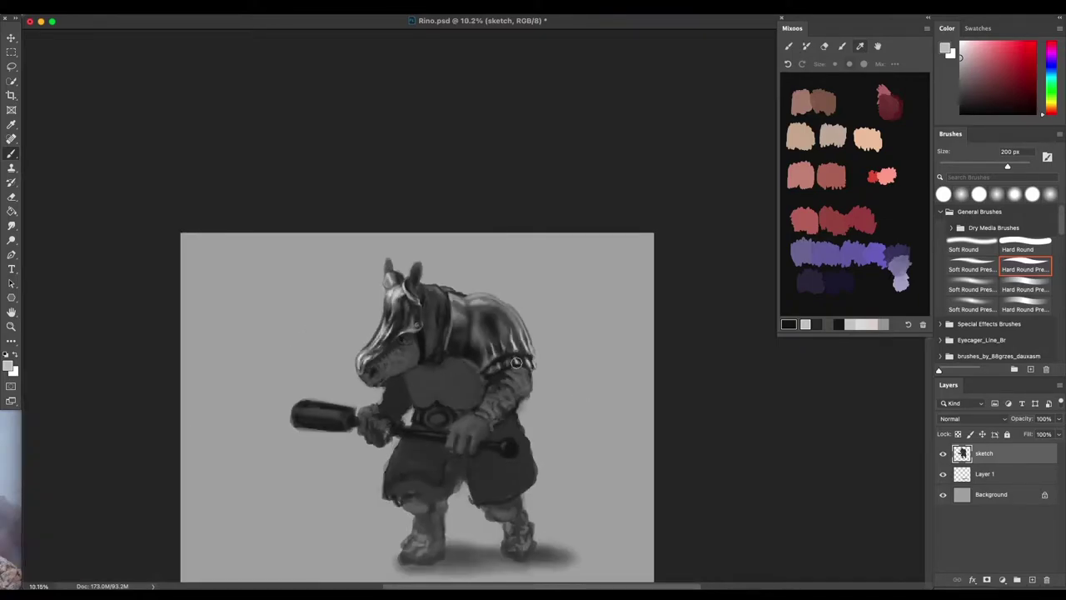
pyautogui.scroll(2, 516, 362)
pyautogui.scroll(2, 522, 344)
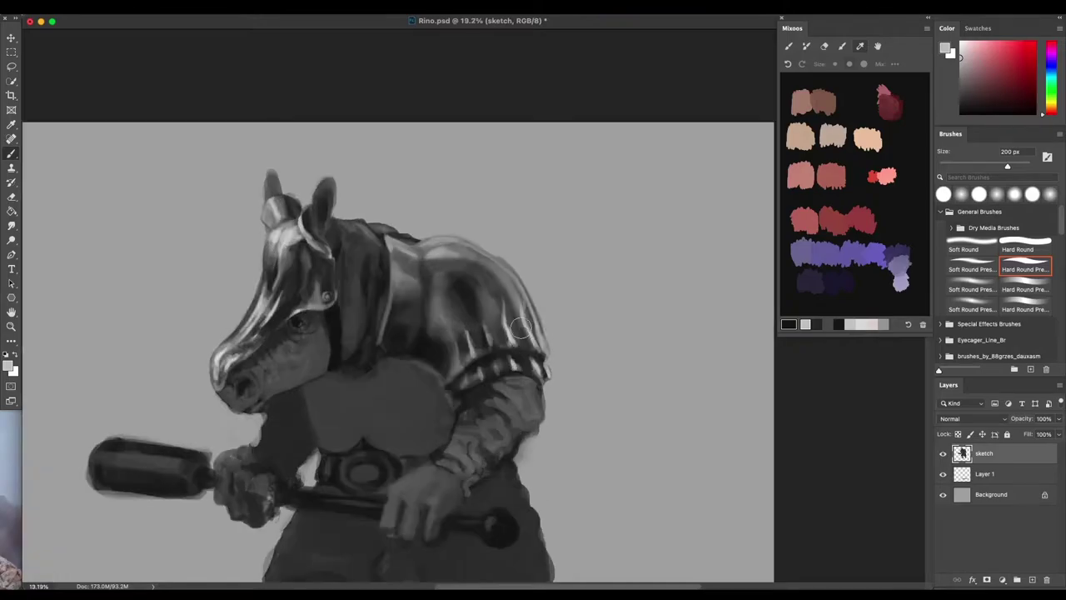
pyautogui.moveTo(414, 311); pyautogui.dragTo(402, 329)
pyautogui.moveTo(481, 344)
pyautogui.mouseDown()
pyautogui.moveTo(480, 332)
pyautogui.moveTo(505, 329)
pyautogui.moveTo(497, 369)
pyautogui.mouseUp()
pyautogui.keyDown('alt'); pyautogui.click(487, 357); pyautogui.keyUp('alt')
pyautogui.moveTo(486, 357); pyautogui.dragTo(455, 379)
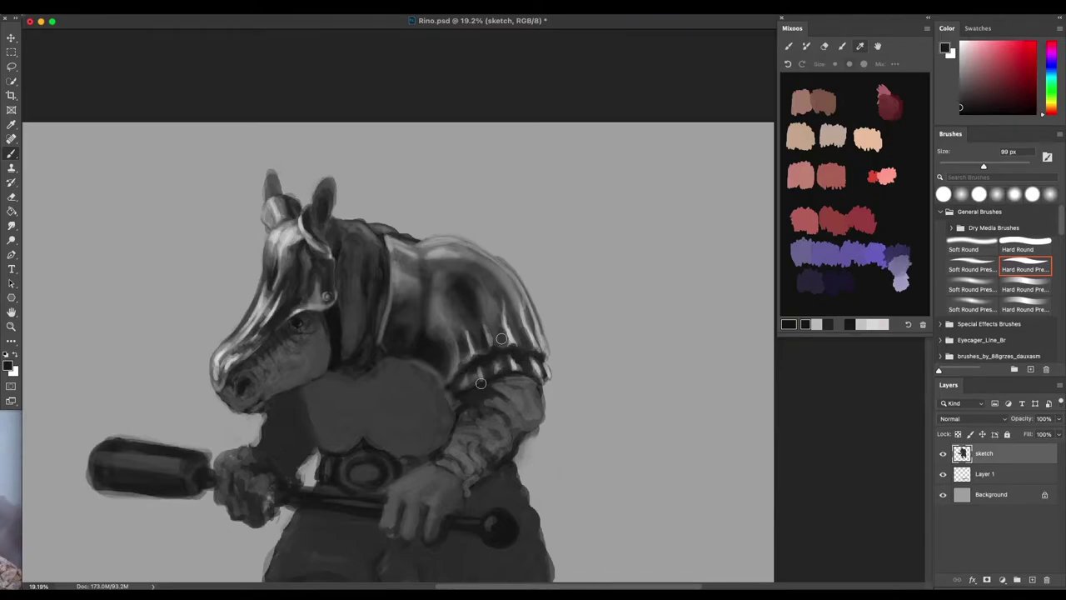
pyautogui.keyDown('alt'); pyautogui.click(500, 363); pyautogui.keyUp('alt')
pyautogui.moveTo(499, 359); pyautogui.dragTo(490, 353)
pyautogui.keyDown('alt'); pyautogui.click(492, 362); pyautogui.keyUp('alt')
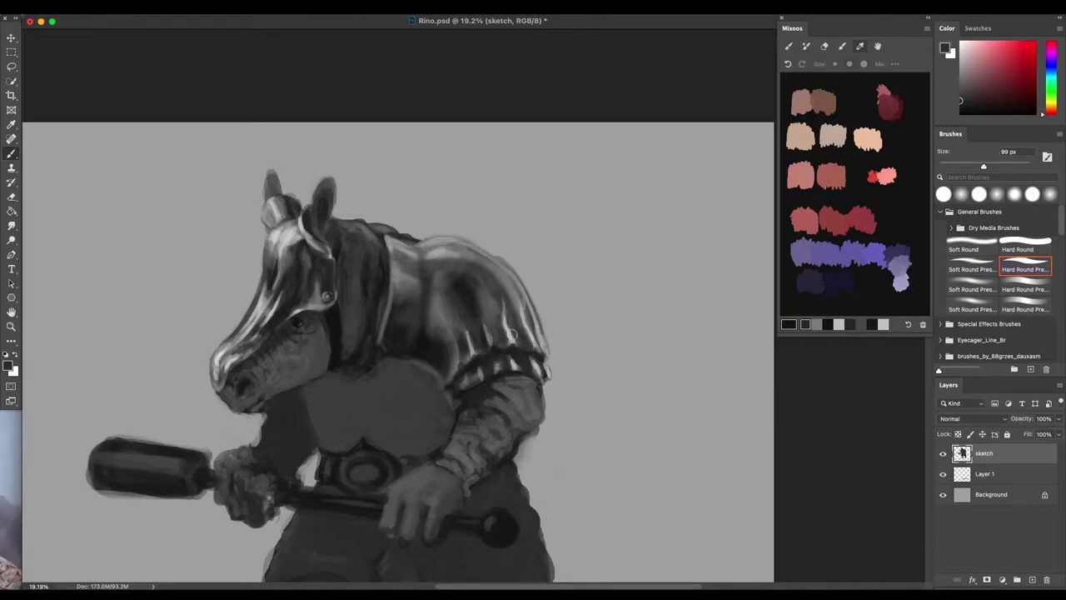
# Dot small light rivets along the shoulder plate's lower edge and shade around them with sampled dark greys, using a 99 px brush.
pyautogui.keyDown('alt'); pyautogui.click(513, 333); pyautogui.keyUp('alt')
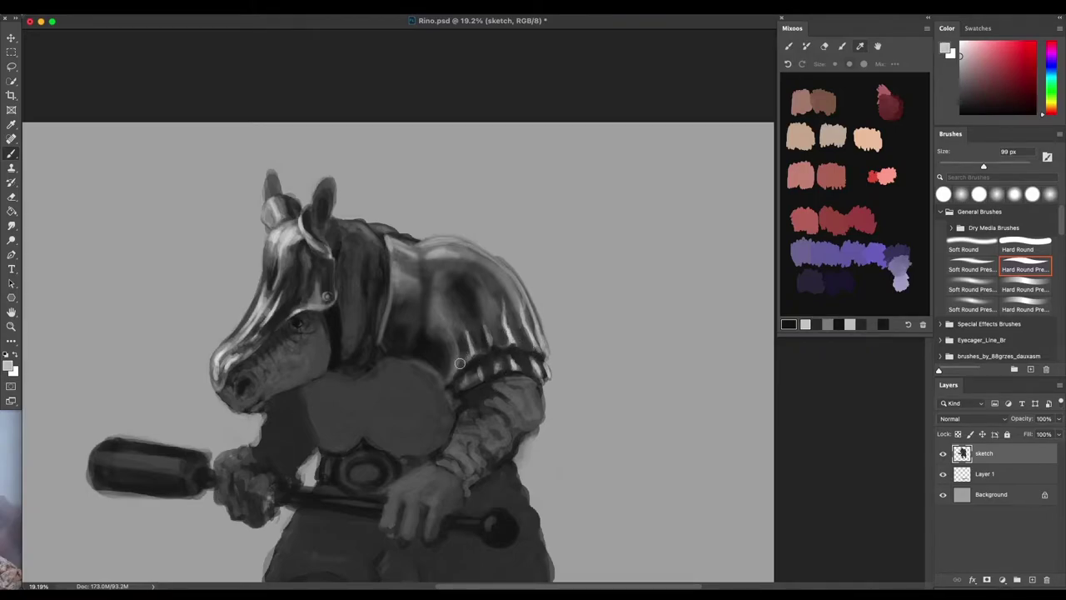
pyautogui.moveTo(457, 352); pyautogui.dragTo(456, 367)
pyautogui.keyDown('alt'); pyautogui.click(523, 330); pyautogui.keyUp('alt')
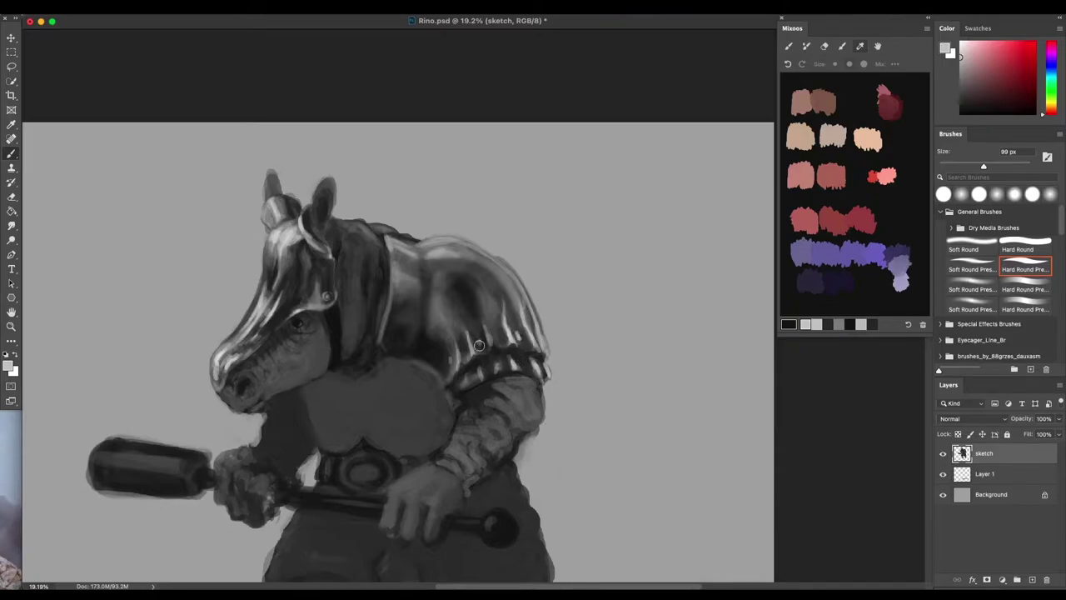
pyautogui.keyDown('alt'); pyautogui.click(487, 333); pyautogui.keyUp('alt')
pyautogui.keyDown('alt'); pyautogui.click(486, 336); pyautogui.keyUp('alt')
pyautogui.keyDown('alt'); pyautogui.click(487, 337); pyautogui.keyUp('alt')
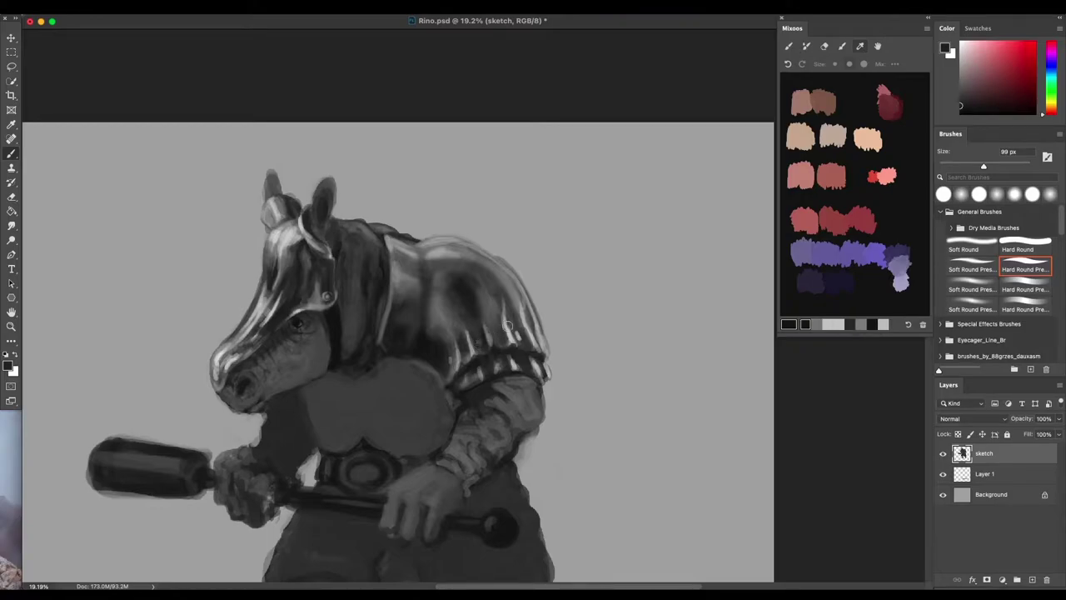
pyautogui.keyDown('alt'); pyautogui.click(511, 329); pyautogui.keyUp('alt')
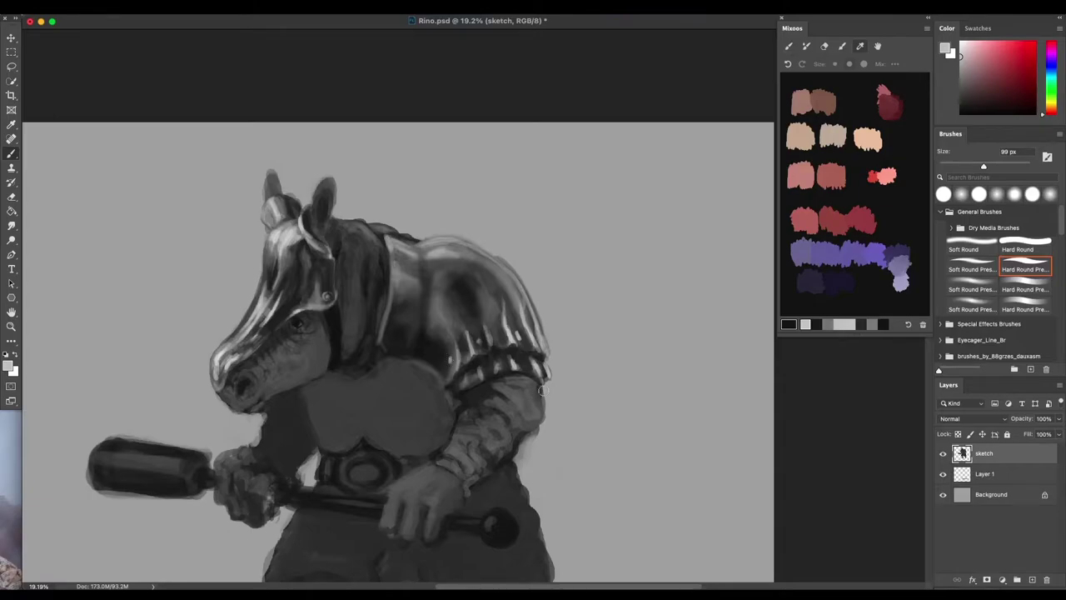
pyautogui.keyDown('alt'); pyautogui.click(487, 303); pyautogui.keyUp('alt')
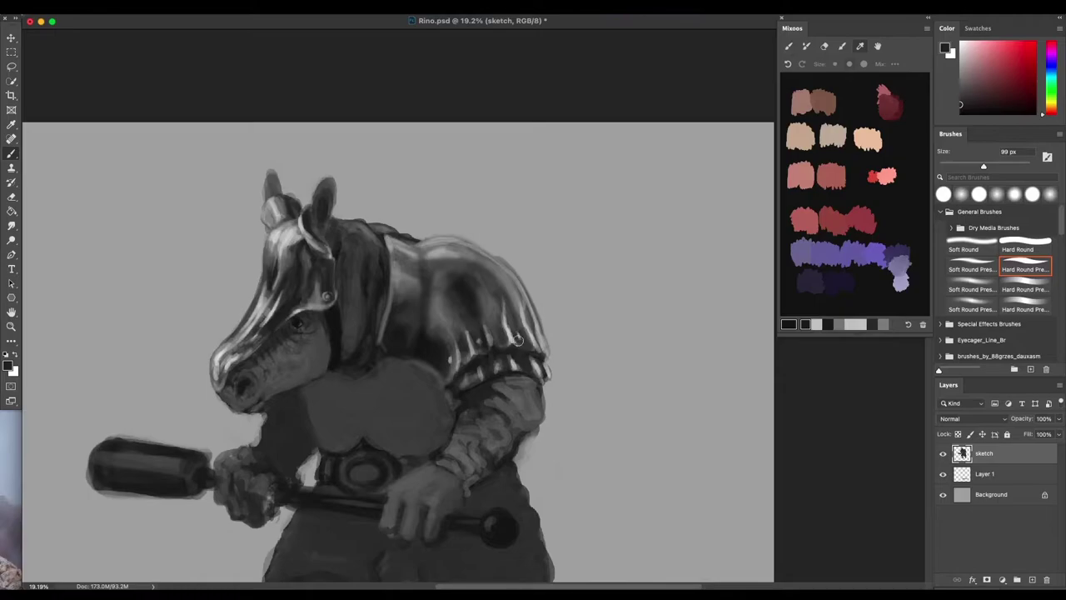
# Deepen the dark gaps between the shoulder plate's lower highlight streaks with sampled dark greys and a 261 px brush.
pyautogui.scroll(-3, 521, 375)
pyautogui.hscroll(2, 520, 375)
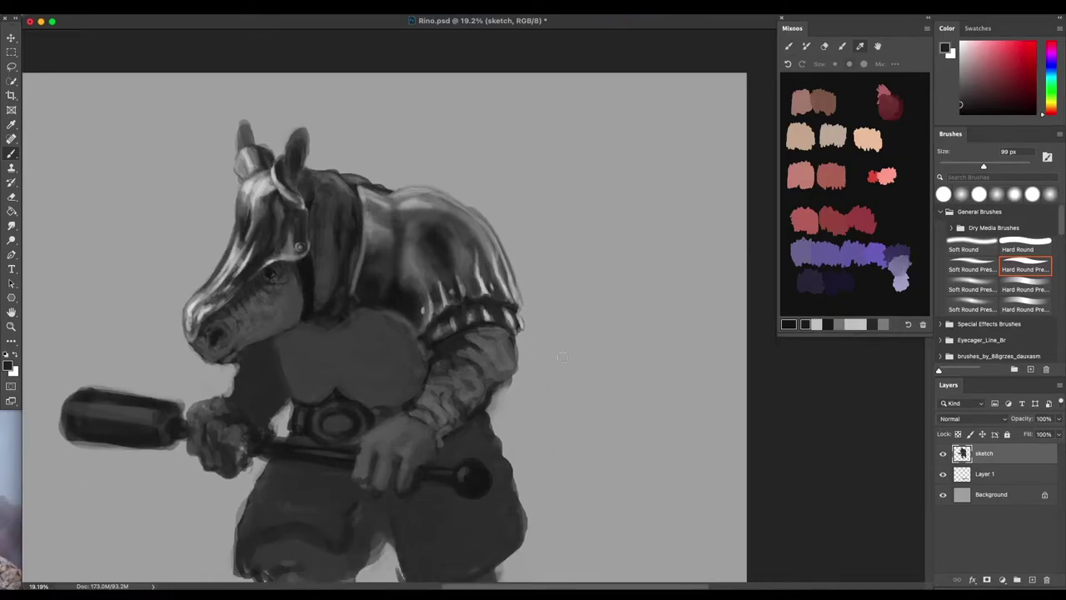
pyautogui.scroll(-5, 553, 460)
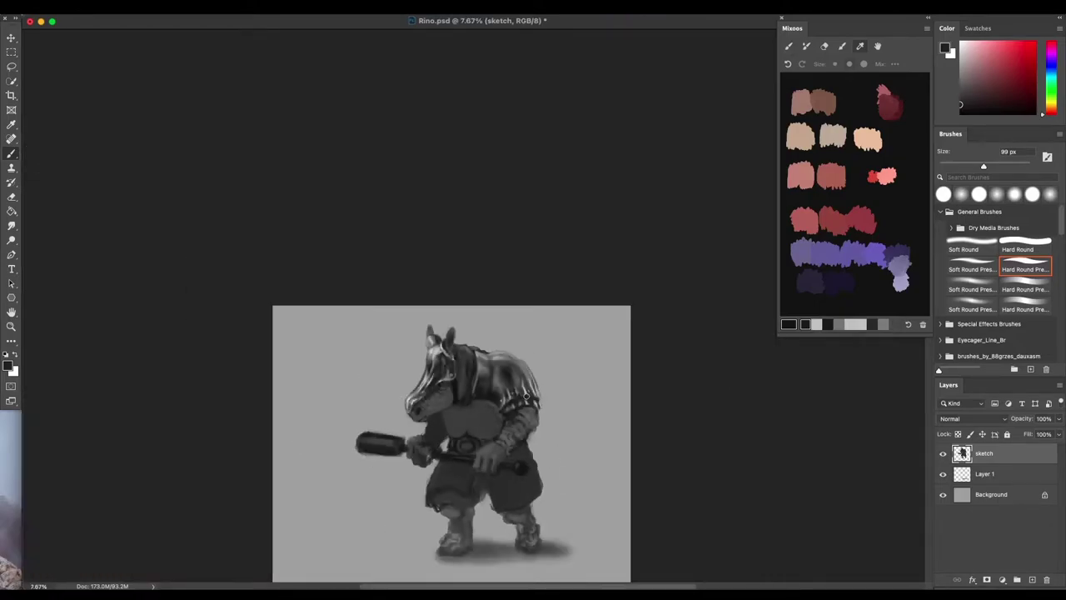
pyautogui.scroll(5, 525, 395)
pyautogui.keyDown('alt'); pyautogui.click(502, 370); pyautogui.keyUp('alt')
pyautogui.keyDown('alt'); pyautogui.click(507, 398); pyautogui.keyUp('alt')
pyautogui.moveTo(506, 398)
pyautogui.mouseDown()
pyautogui.moveTo(518, 398)
pyautogui.moveTo(491, 408)
pyautogui.mouseUp()
pyautogui.keyDown('alt'); pyautogui.click(495, 405); pyautogui.keyUp('alt')
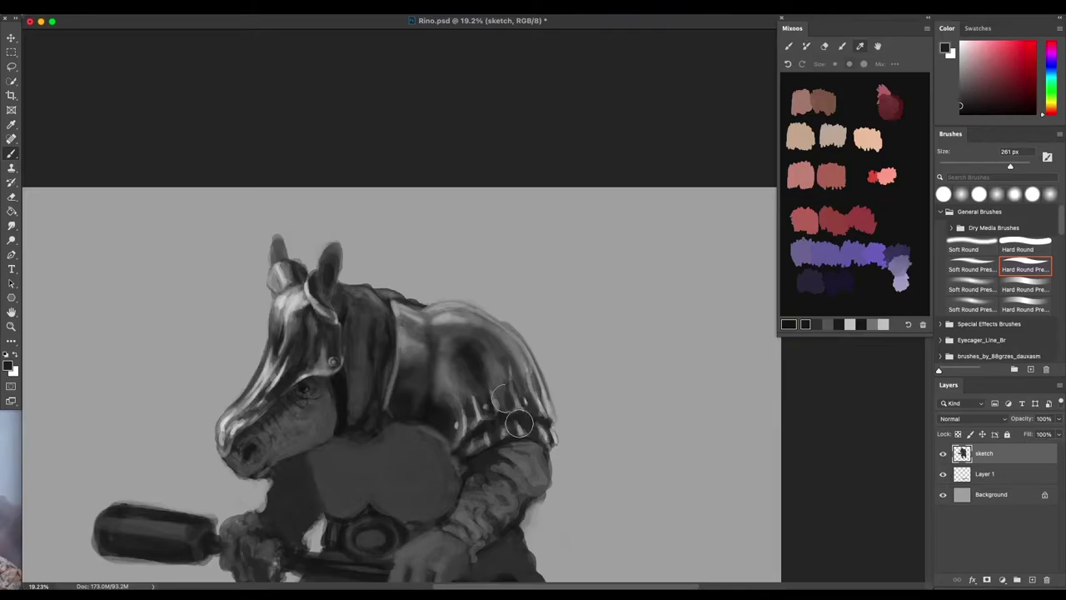
pyautogui.moveTo(487, 403); pyautogui.dragTo(478, 424)
# Block in a dark domed plate rising behind the top of the shoulder plate with sampled dark grey, using a 212 px brush.
pyautogui.scroll(-5, 557, 456)
pyautogui.moveTo(559, 455); pyautogui.dragTo(534, 442)
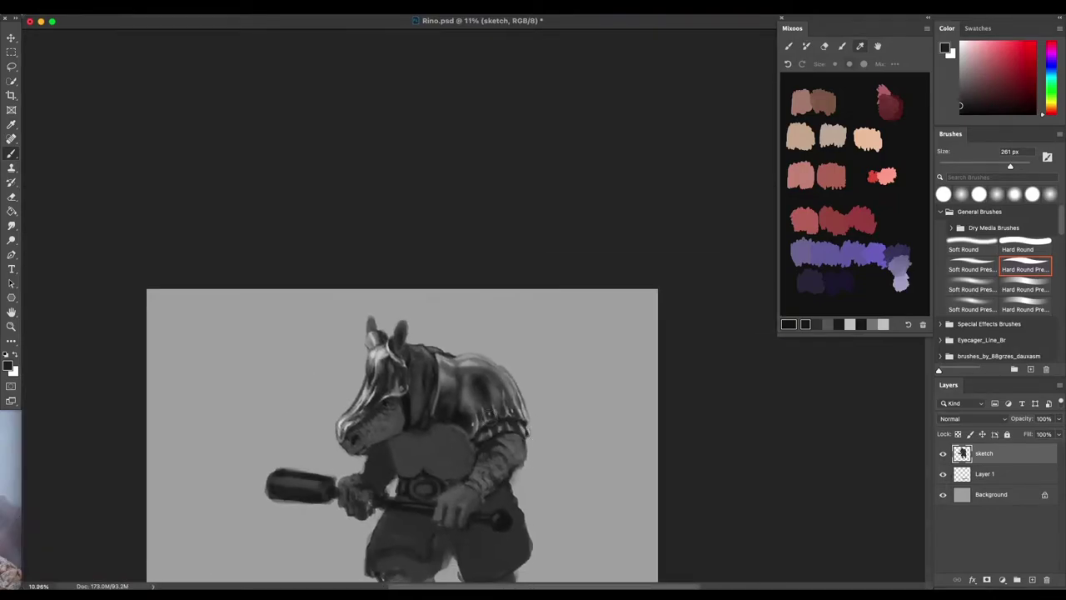
pyautogui.scroll(4, 466, 425)
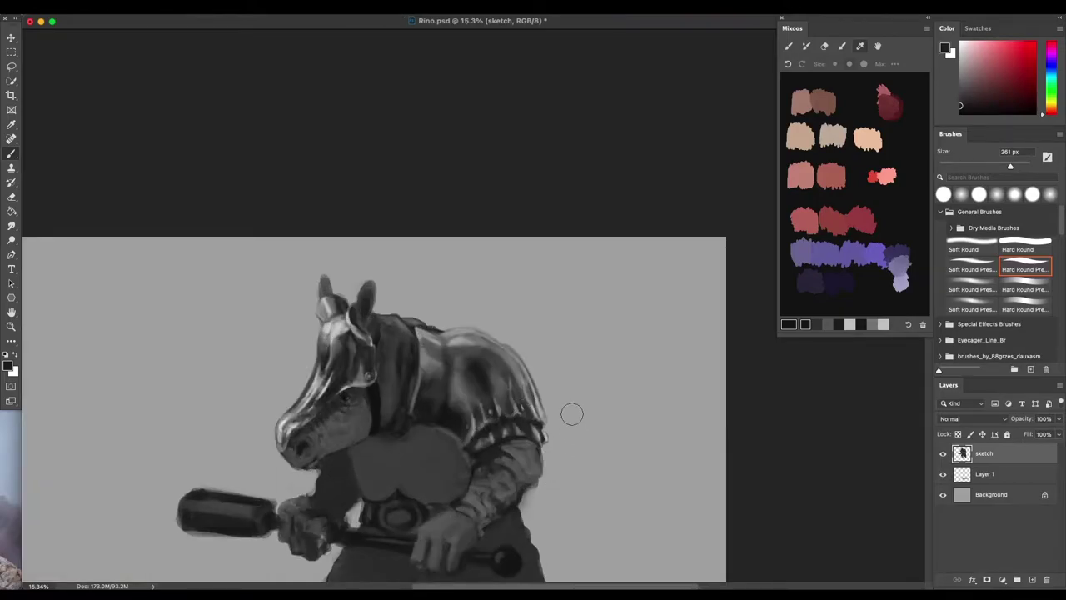
pyautogui.scroll(-3, 572, 416)
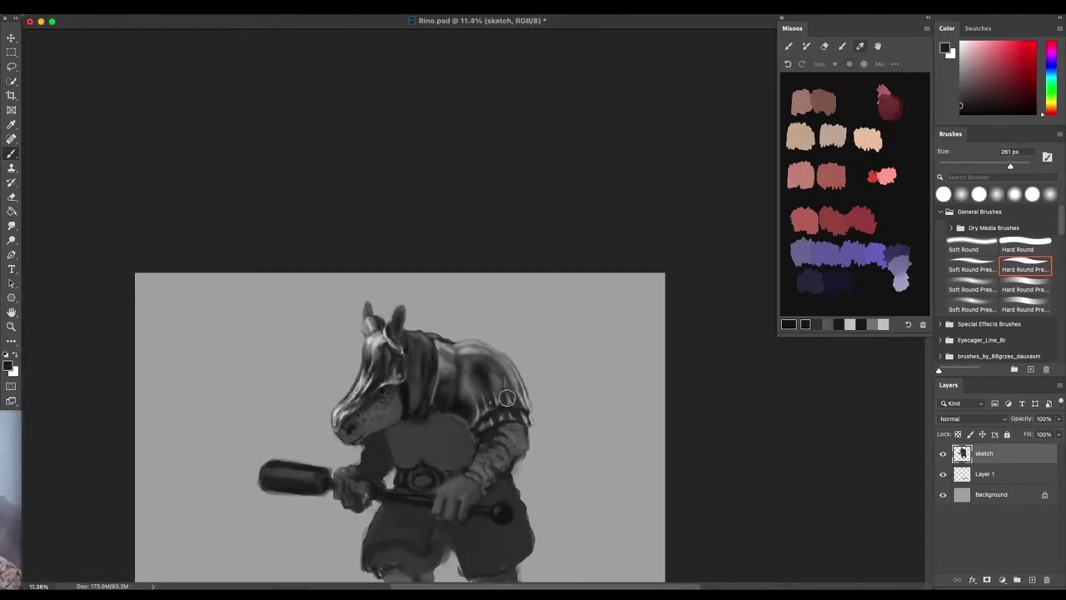
pyautogui.scroll(3, 506, 396)
pyautogui.moveTo(465, 356); pyautogui.dragTo(491, 305)
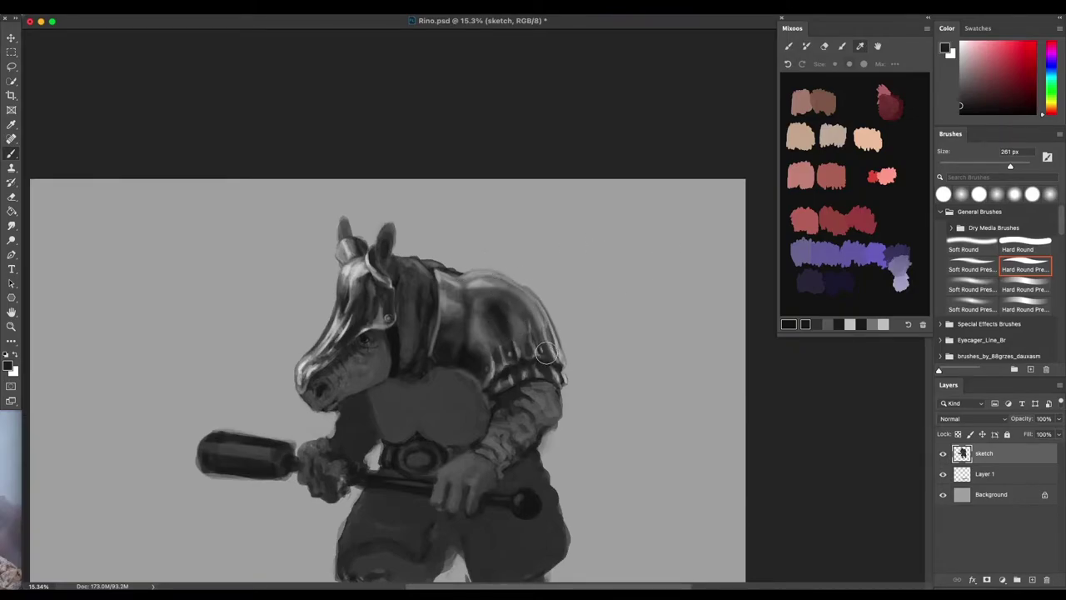
pyautogui.keyDown('alt'); pyautogui.click(451, 276); pyautogui.keyUp('alt')
pyautogui.keyDown('alt'); pyautogui.click(448, 349); pyautogui.keyUp('alt')
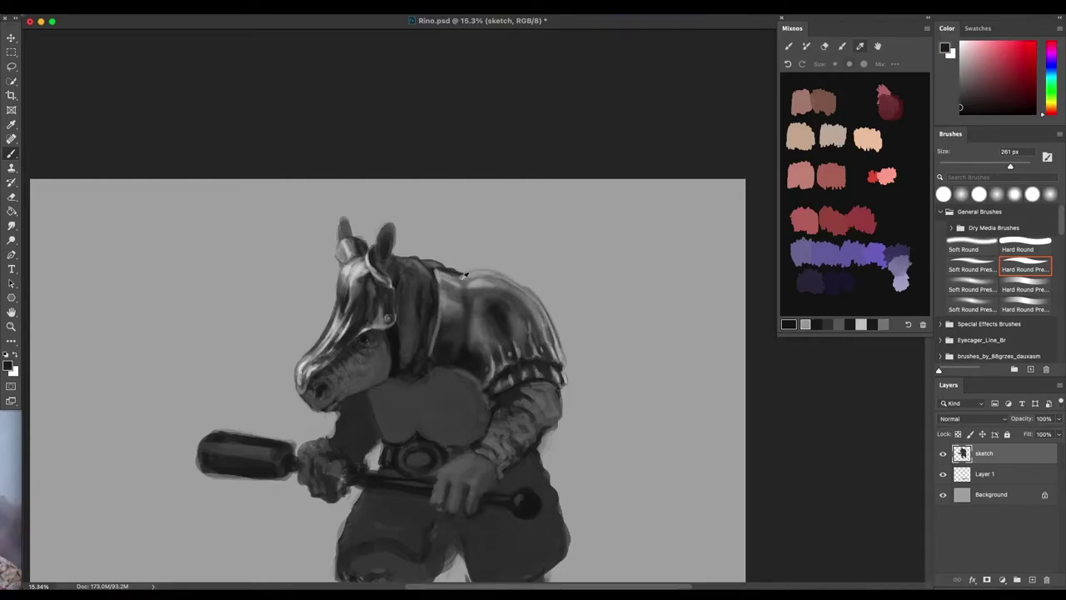
pyautogui.moveTo(459, 263); pyautogui.dragTo(455, 203)
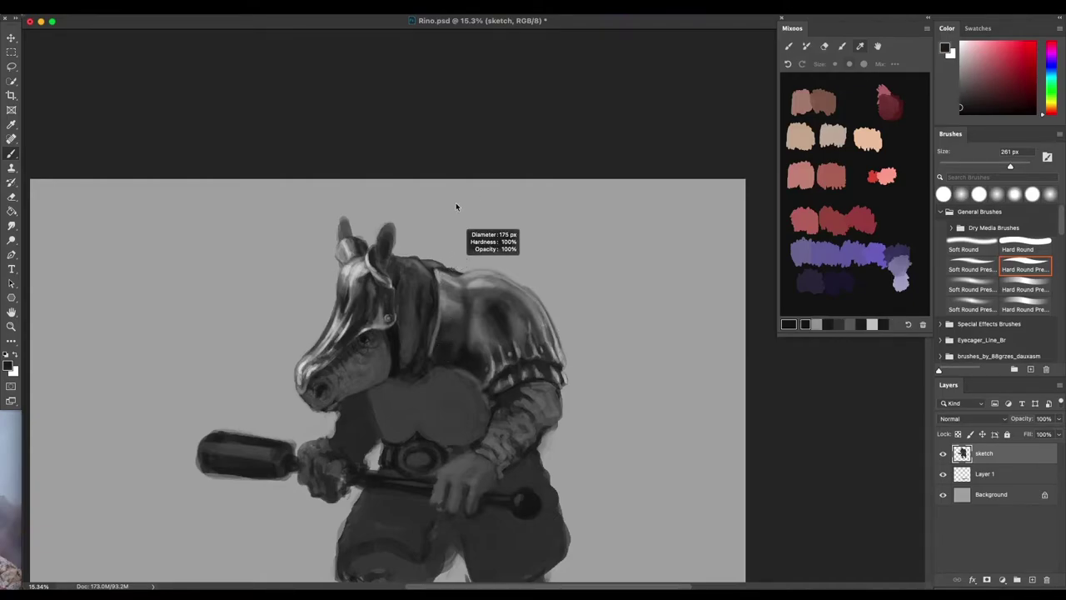
pyautogui.moveTo(437, 266)
pyautogui.mouseDown()
pyautogui.moveTo(473, 245)
pyautogui.moveTo(496, 273)
pyautogui.moveTo(463, 279)
pyautogui.moveTo(486, 268)
pyautogui.moveTo(456, 262)
pyautogui.moveTo(458, 281)
pyautogui.moveTo(446, 266)
pyautogui.moveTo(442, 283)
pyautogui.moveTo(453, 259)
pyautogui.moveTo(478, 262)
pyautogui.moveTo(489, 216)
pyautogui.mouseUp()
pyautogui.keyDown('alt'); pyautogui.click(451, 283); pyautogui.keyUp('alt')
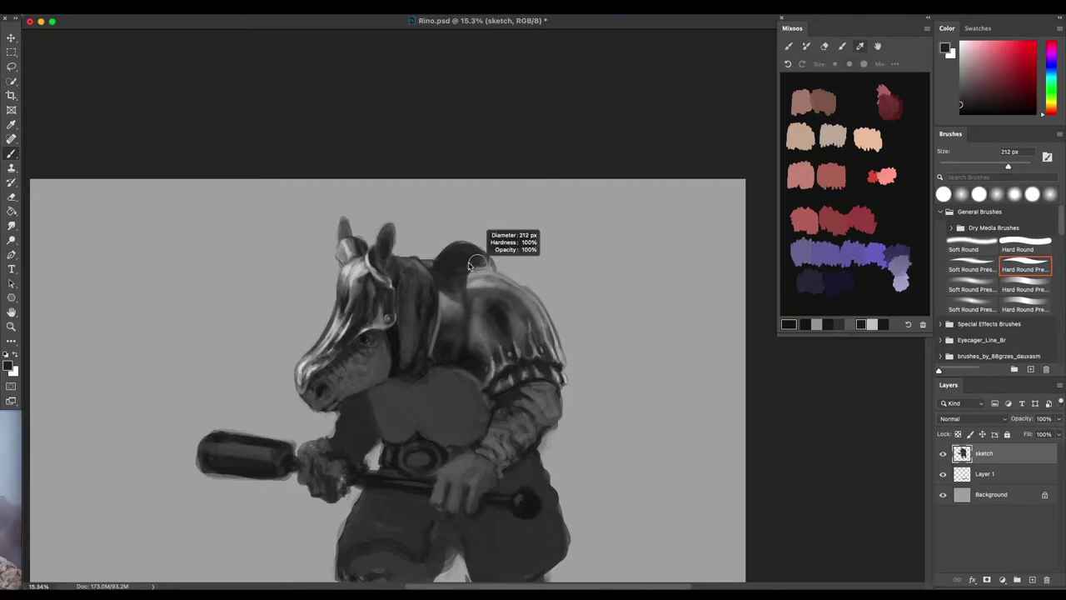
pyautogui.moveTo(478, 260)
pyautogui.mouseDown()
pyautogui.moveTo(444, 260)
pyautogui.moveTo(443, 292)
pyautogui.moveTo(476, 261)
pyautogui.moveTo(450, 260)
pyautogui.moveTo(486, 259)
pyautogui.mouseUp()
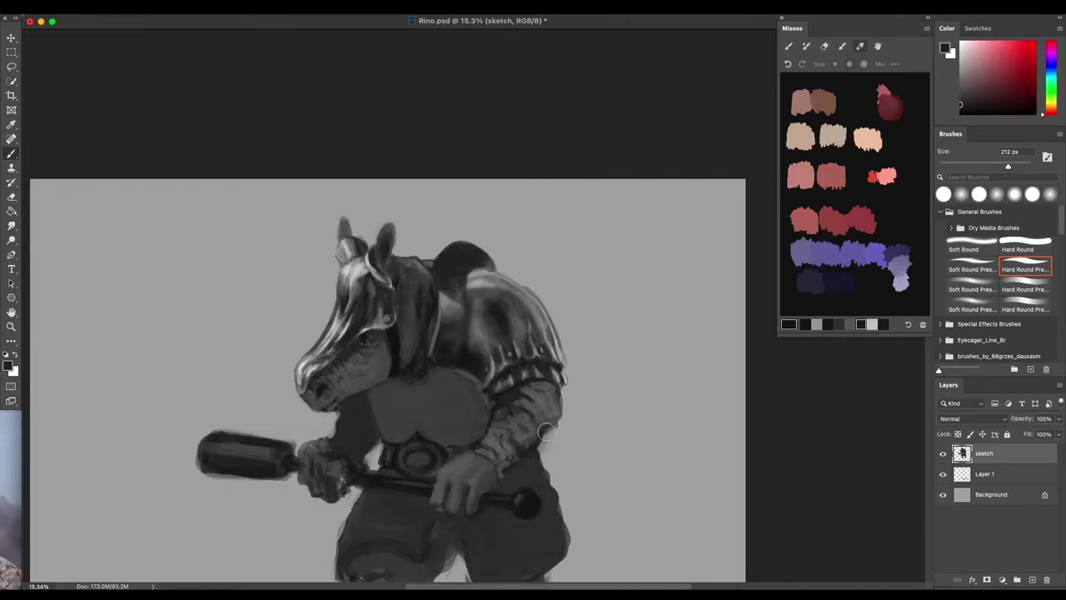
# Outline the dome's edge in sampled mid grey at 123 px and add a near-white highlight along its upper rim at 73 px.
pyautogui.keyDown('alt'); pyautogui.click(445, 298); pyautogui.keyUp('alt')
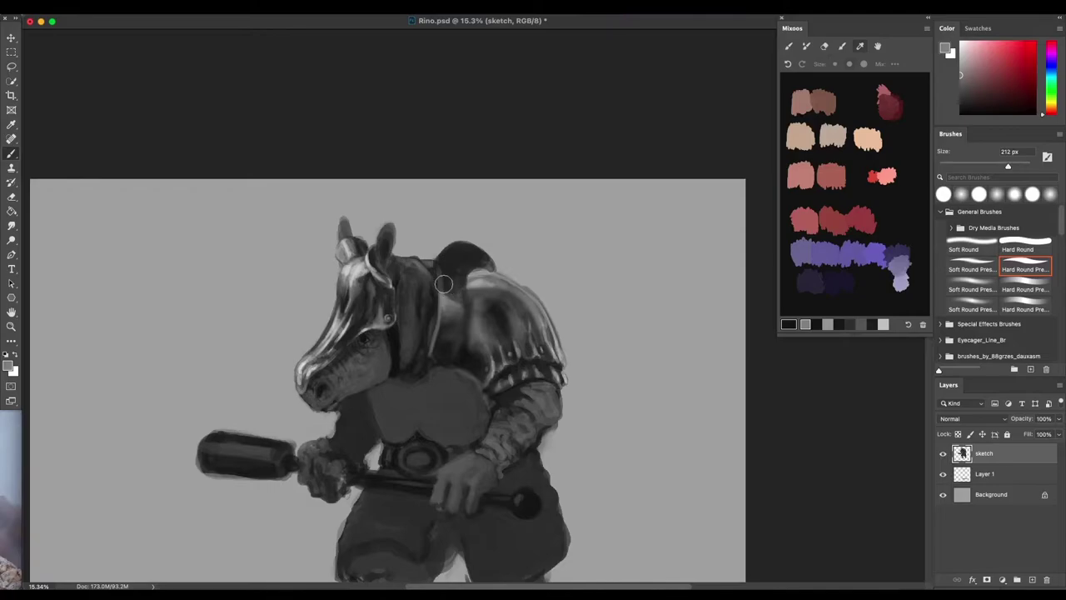
pyautogui.moveTo(443, 282); pyautogui.dragTo(419, 245)
pyautogui.scroll(2, 442, 283)
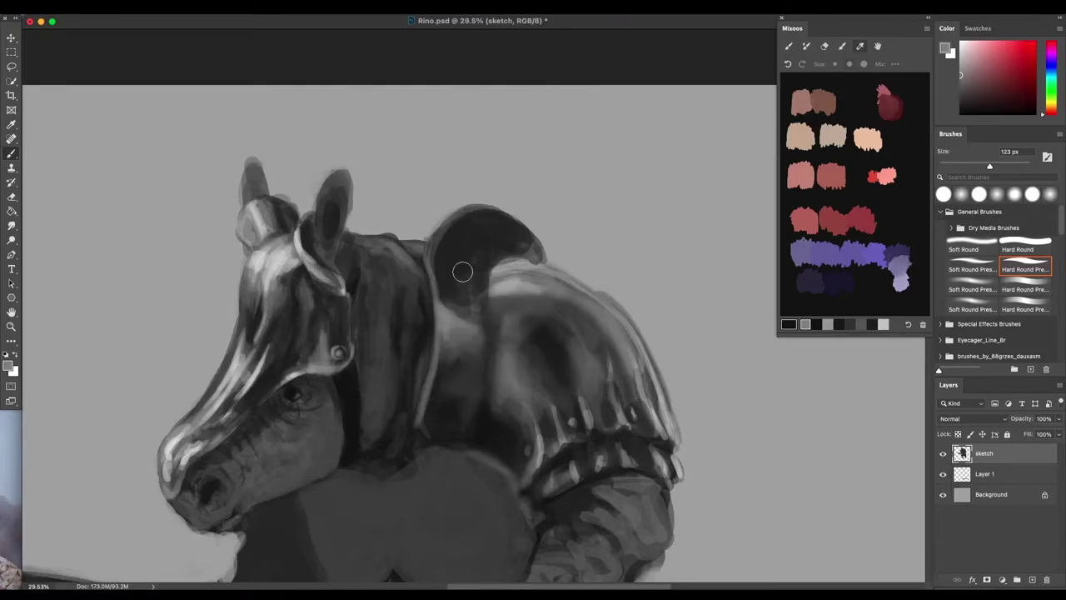
pyautogui.click(961, 45)
pyautogui.moveTo(436, 230); pyautogui.dragTo(458, 213)
pyautogui.moveTo(427, 253)
pyautogui.mouseDown()
pyautogui.moveTo(442, 222)
pyautogui.moveTo(499, 205)
pyautogui.mouseUp()
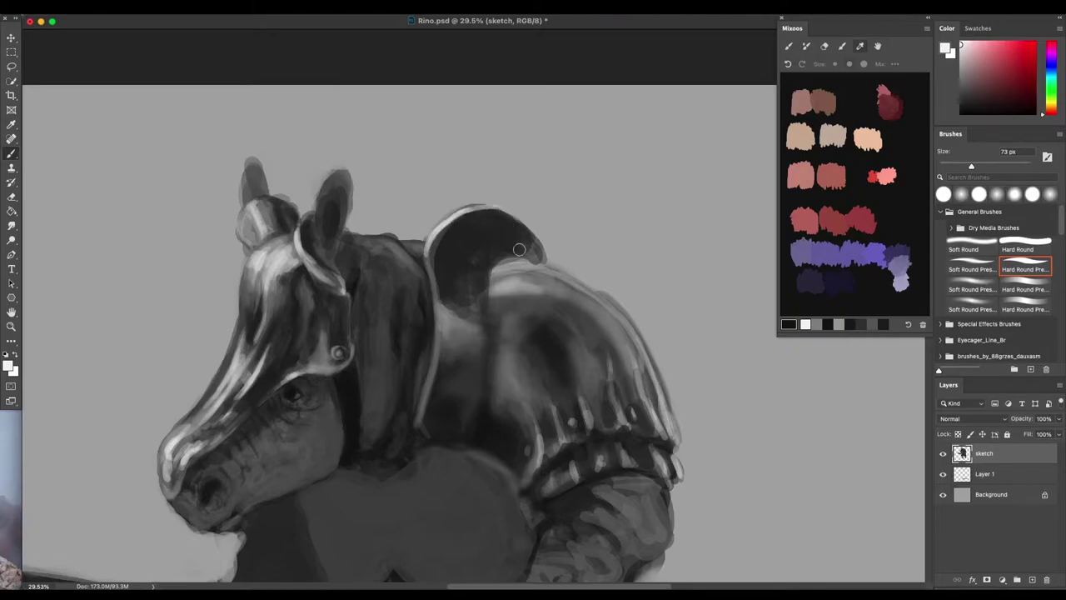
# Refine the dome's rim and lower edge with sampled dark and light greys, using a 73 px brush.
pyautogui.scroll(-3, 523, 385)
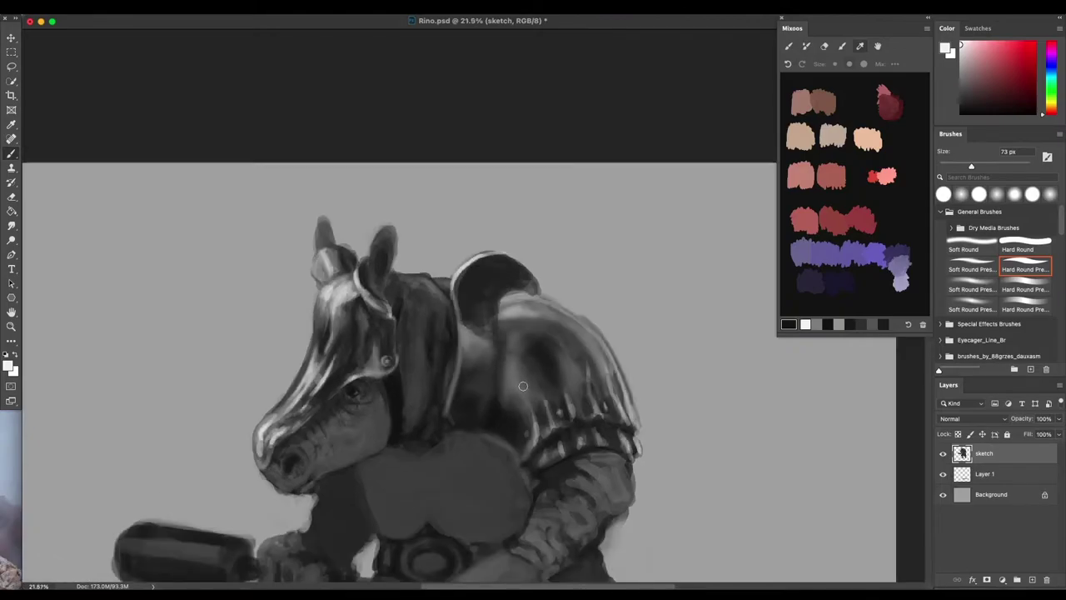
pyautogui.moveTo(536, 357); pyautogui.dragTo(514, 335)
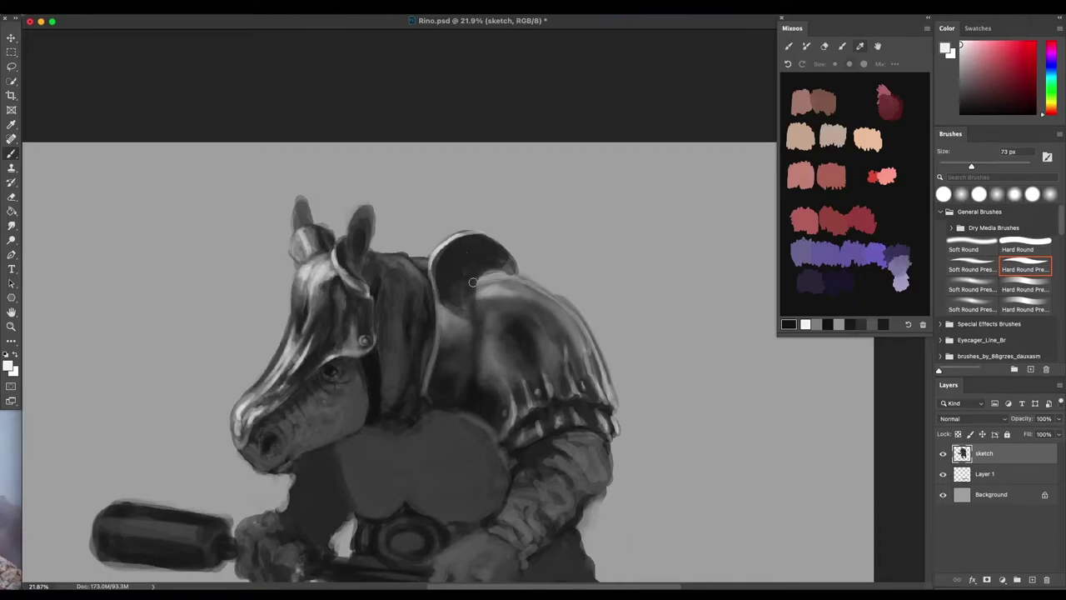
pyautogui.keyDown('alt'); pyautogui.click(461, 306); pyautogui.keyUp('alt')
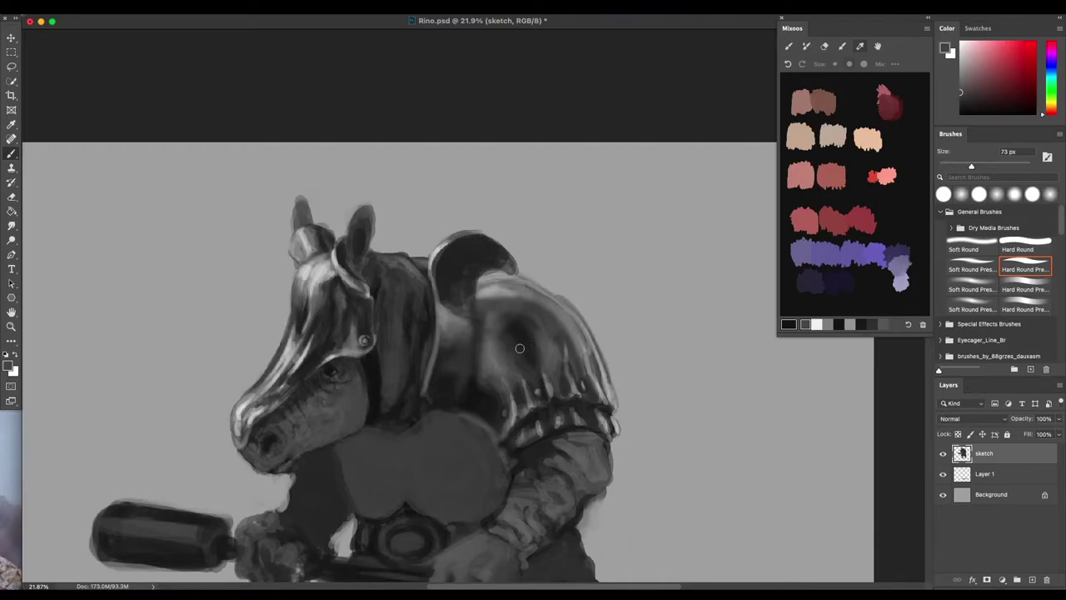
pyautogui.moveTo(481, 276)
pyautogui.mouseDown()
pyautogui.moveTo(469, 268)
pyautogui.moveTo(488, 297)
pyautogui.mouseUp()
pyautogui.keyDown('alt'); pyautogui.click(417, 223); pyautogui.keyUp('alt')
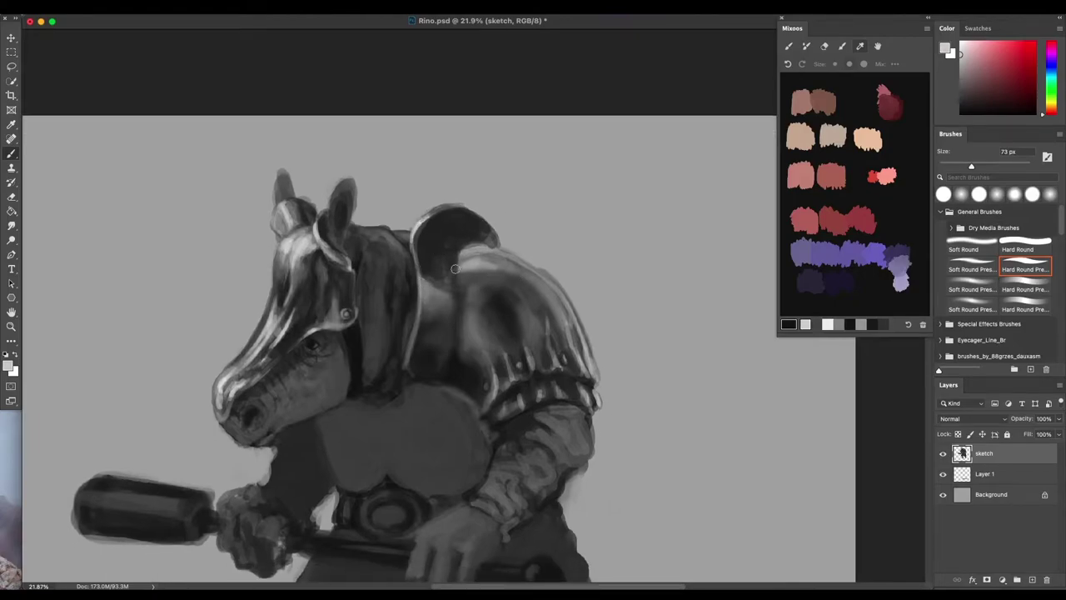
# Blend the shoulder plate's bright top edge into the dome's lower edge with sampled dark and mid greys, using a 274 px brush.
pyautogui.keyDown('alt'); pyautogui.click(438, 289); pyautogui.keyUp('alt')
pyautogui.moveTo(453, 270); pyautogui.dragTo(466, 270)
pyautogui.keyDown('alt'); pyautogui.click(456, 267); pyautogui.keyUp('alt')
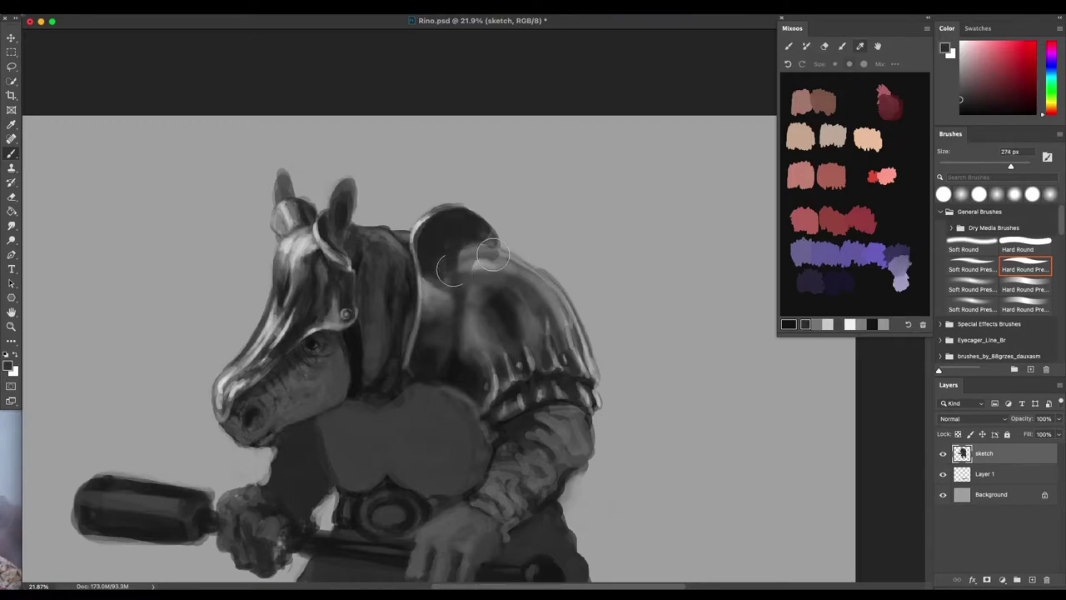
pyautogui.keyDown('alt'); pyautogui.click(483, 263); pyautogui.keyUp('alt')
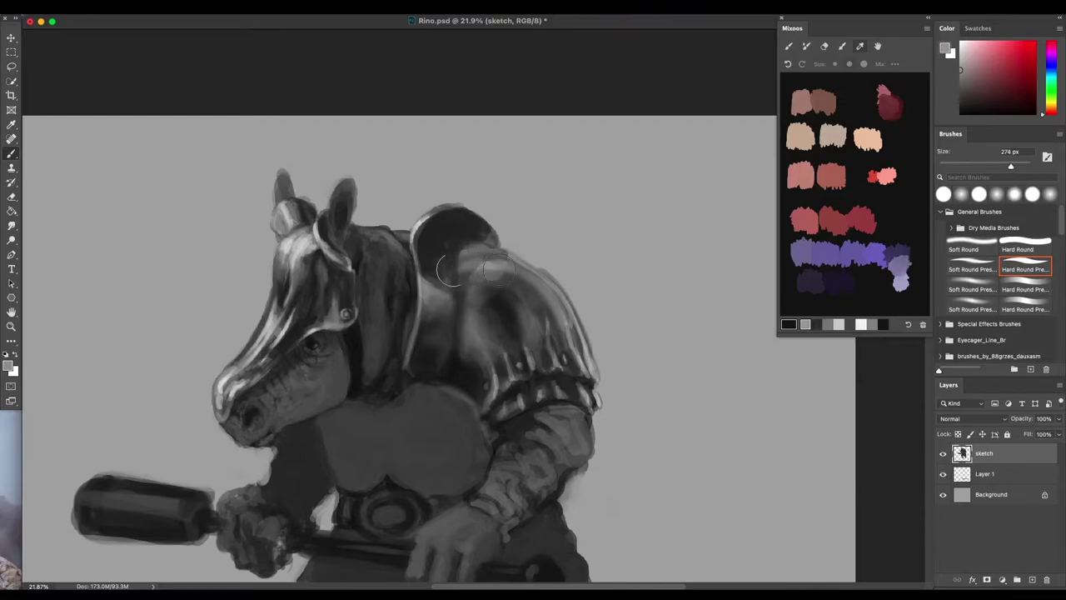
pyautogui.keyDown('alt'); pyautogui.click(477, 258); pyautogui.keyUp('alt')
pyautogui.keyDown('alt'); pyautogui.click(449, 248); pyautogui.keyUp('alt')
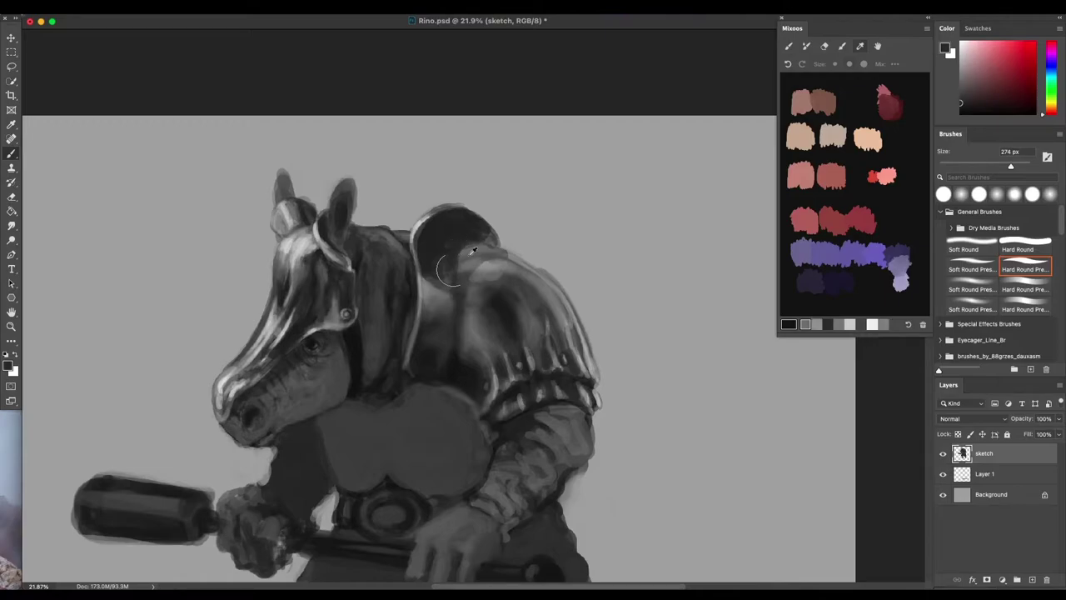
pyautogui.moveTo(457, 262)
pyautogui.mouseDown()
pyautogui.moveTo(482, 249)
pyautogui.moveTo(469, 268)
pyautogui.mouseUp()
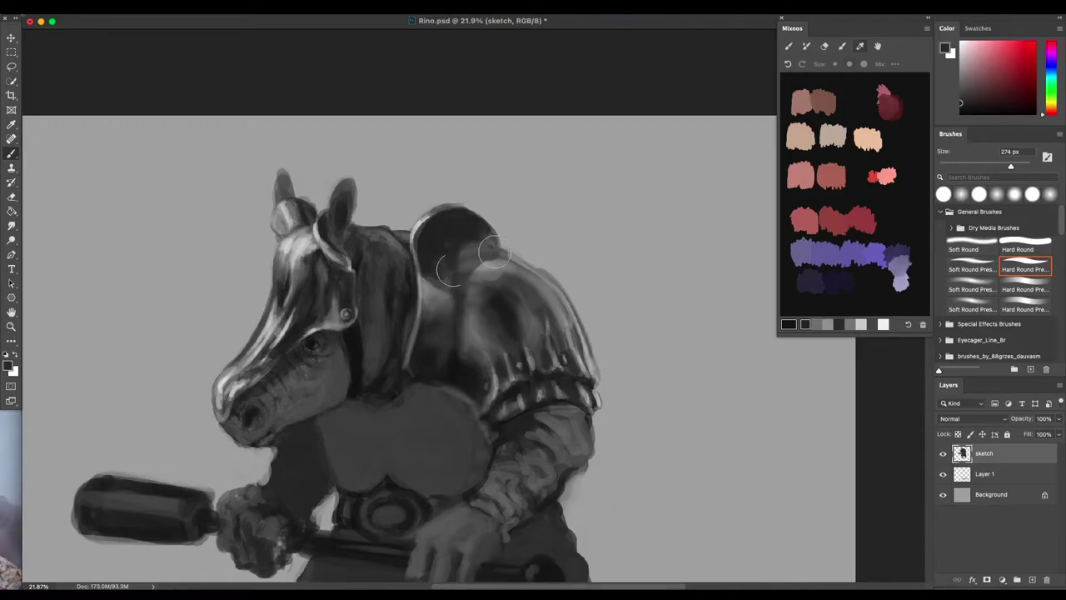
# Lay a soft mid-grey reflection across the dome's lower half with sampled greys and a 274 px brush.
pyautogui.keyDown('alt'); pyautogui.click(470, 262); pyautogui.keyUp('alt')
pyautogui.keyDown('alt'); pyautogui.click(471, 262); pyautogui.keyUp('alt')
pyautogui.moveTo(474, 259)
pyautogui.mouseDown()
pyautogui.moveTo(430, 239)
pyautogui.moveTo(453, 295)
pyautogui.moveTo(430, 230)
pyautogui.moveTo(430, 258)
pyautogui.mouseUp()
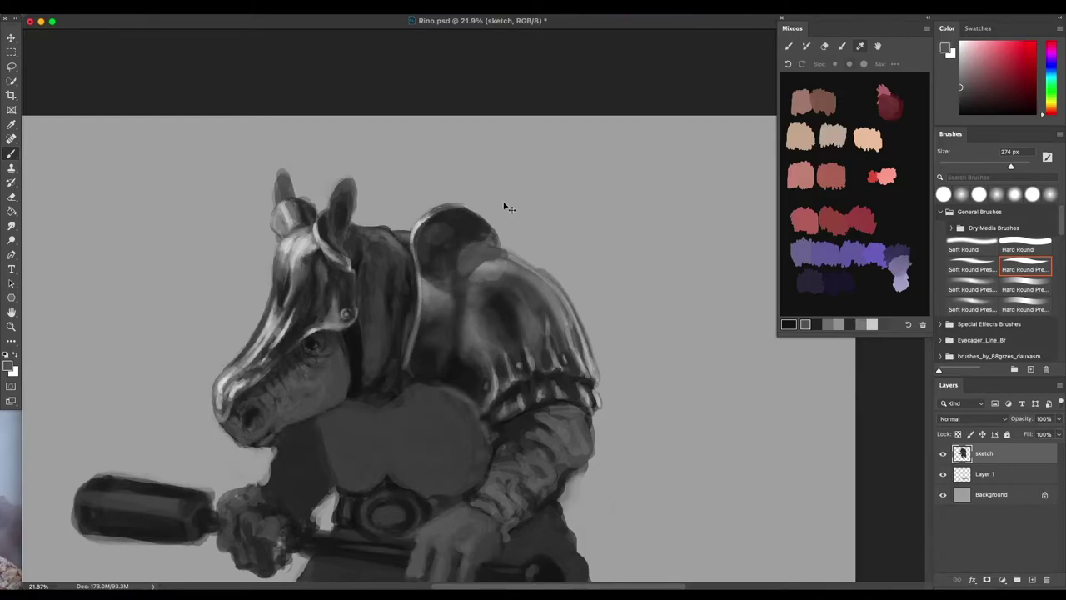
pyautogui.moveTo(492, 261)
pyautogui.mouseDown()
pyautogui.moveTo(445, 233)
pyautogui.moveTo(460, 245)
pyautogui.moveTo(428, 238)
pyautogui.moveTo(437, 256)
pyautogui.mouseUp()
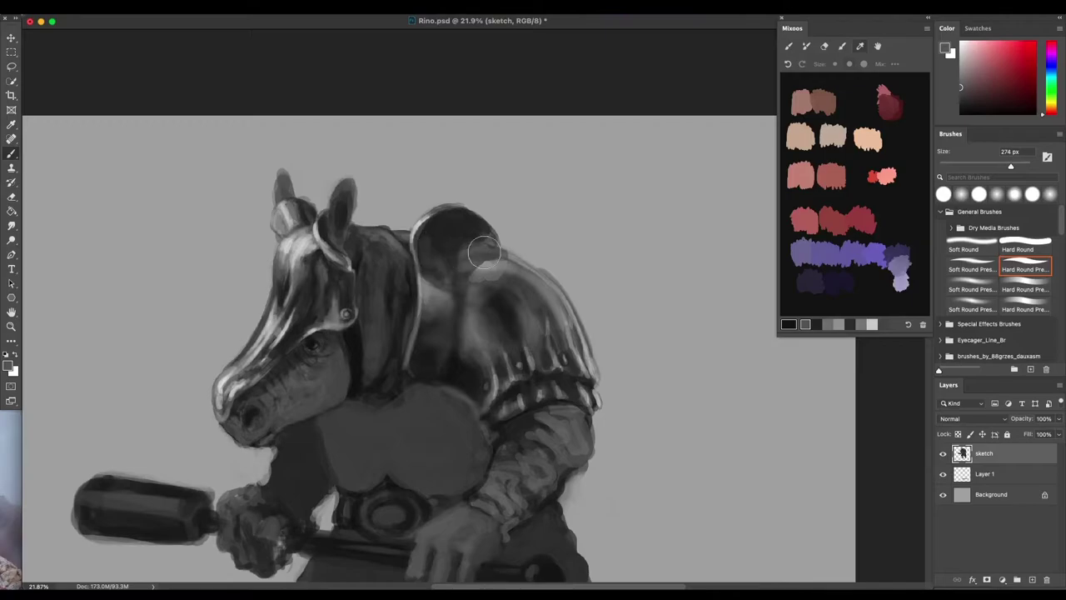
# Shape the dome's inner reflection by alternating sampled dark and mid greys across its centre and upper area, using a 274 px brush.
pyautogui.keyDown('alt'); pyautogui.click(431, 241); pyautogui.keyUp('alt')
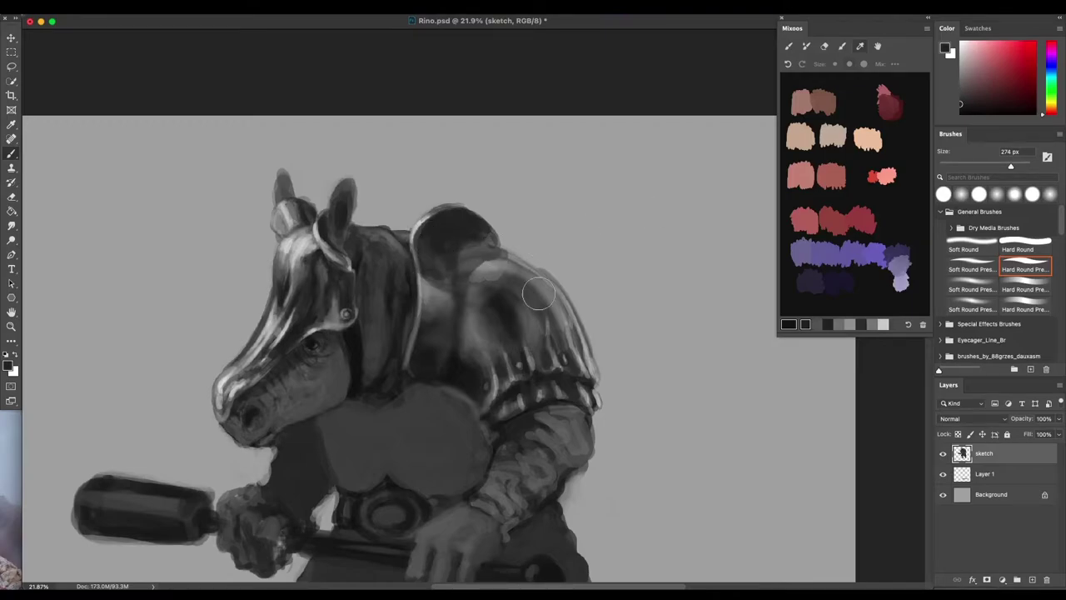
pyautogui.keyDown('alt'); pyautogui.click(443, 245); pyautogui.keyUp('alt')
pyautogui.moveTo(439, 236); pyautogui.dragTo(487, 263)
pyautogui.keyDown('alt'); pyautogui.click(476, 252); pyautogui.keyUp('alt')
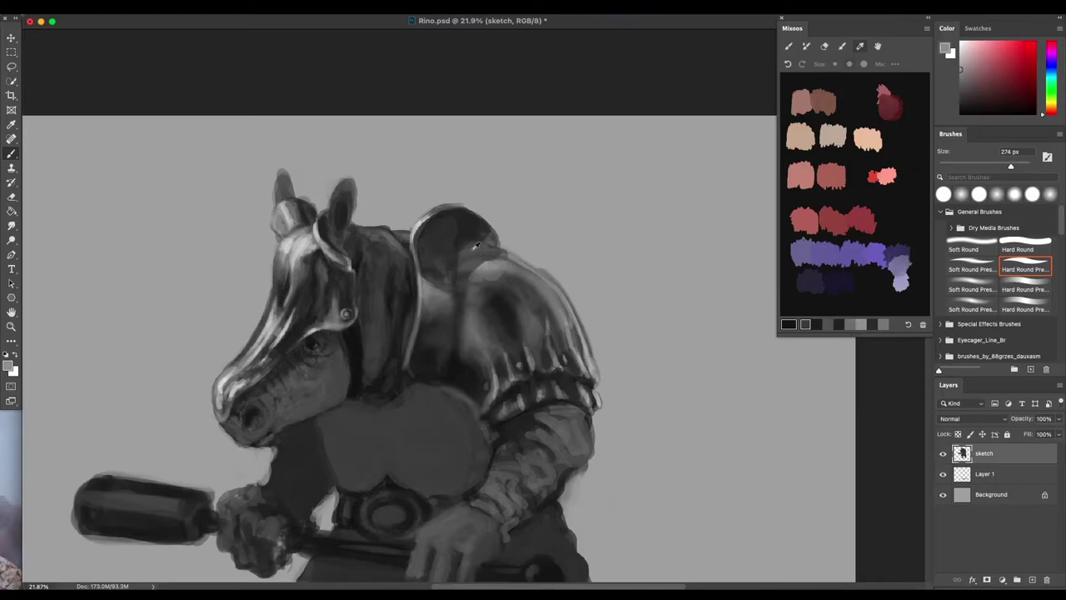
pyautogui.keyDown('alt'); pyautogui.click(433, 227); pyautogui.keyUp('alt')
pyautogui.moveTo(431, 228); pyautogui.dragTo(442, 235)
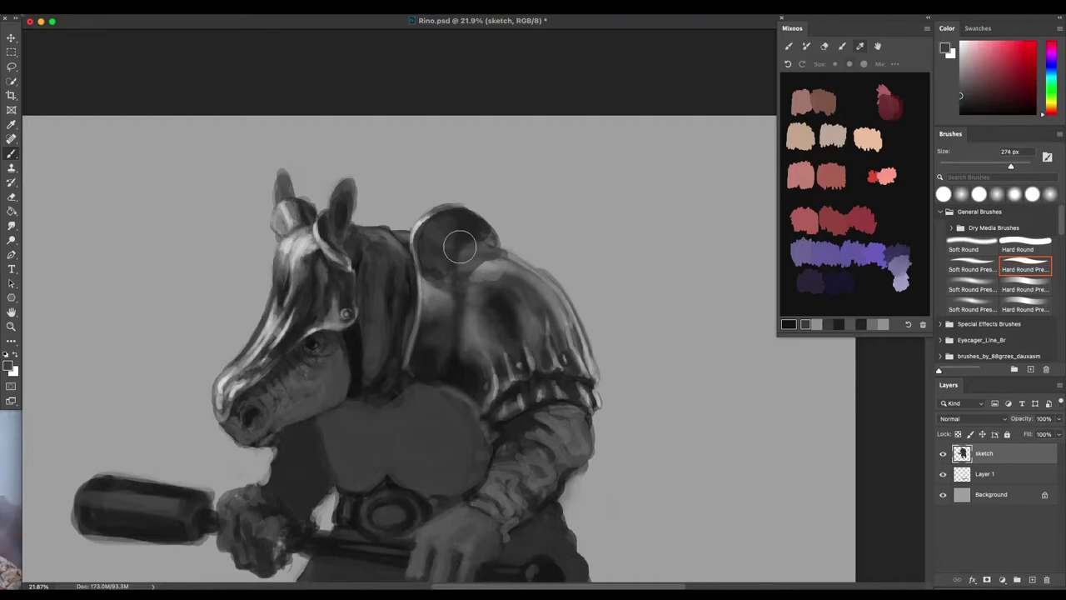
# Smooth the dome's upper surface with sampled greys, enlarging the brush to 624 px for broad soft transitions.
pyautogui.keyDown('alt'); pyautogui.click(497, 258); pyautogui.keyUp('alt')
pyautogui.moveTo(475, 229)
pyautogui.mouseDown()
pyautogui.moveTo(483, 237)
pyautogui.moveTo(465, 234)
pyautogui.moveTo(468, 217)
pyautogui.moveTo(459, 231)
pyautogui.moveTo(475, 237)
pyautogui.moveTo(459, 223)
pyautogui.mouseUp()
pyautogui.keyDown('alt'); pyautogui.click(477, 232); pyautogui.keyUp('alt')
pyautogui.keyDown('alt'); pyautogui.click(458, 237); pyautogui.keyUp('alt')
pyautogui.moveTo(456, 230); pyautogui.dragTo(499, 174)
pyautogui.moveTo(455, 244); pyautogui.dragTo(454, 203)
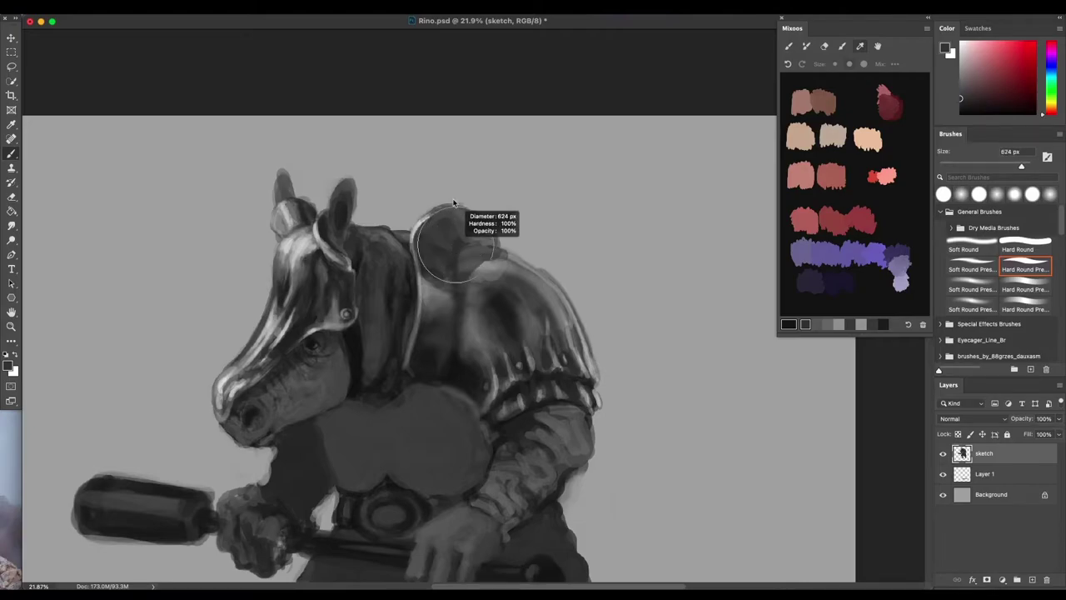
pyautogui.moveTo(447, 138); pyautogui.dragTo(459, 240)
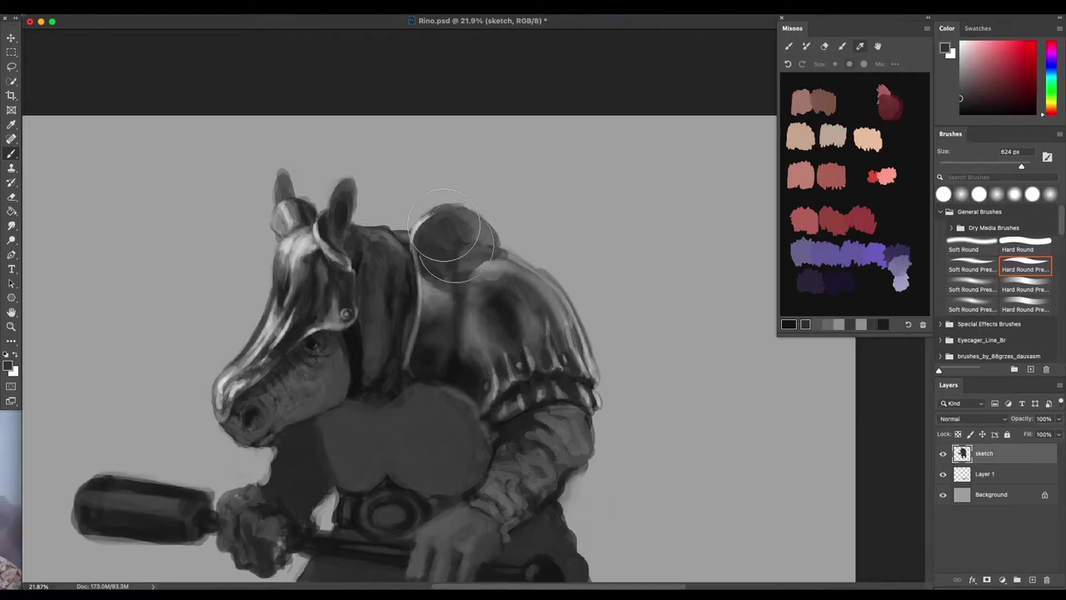
# Blend the dome's base into the plate below with sampled mid and dark greys, using 624 and 335 px brushes.
pyautogui.keyDown('alt'); pyautogui.click(435, 285); pyautogui.keyUp('alt')
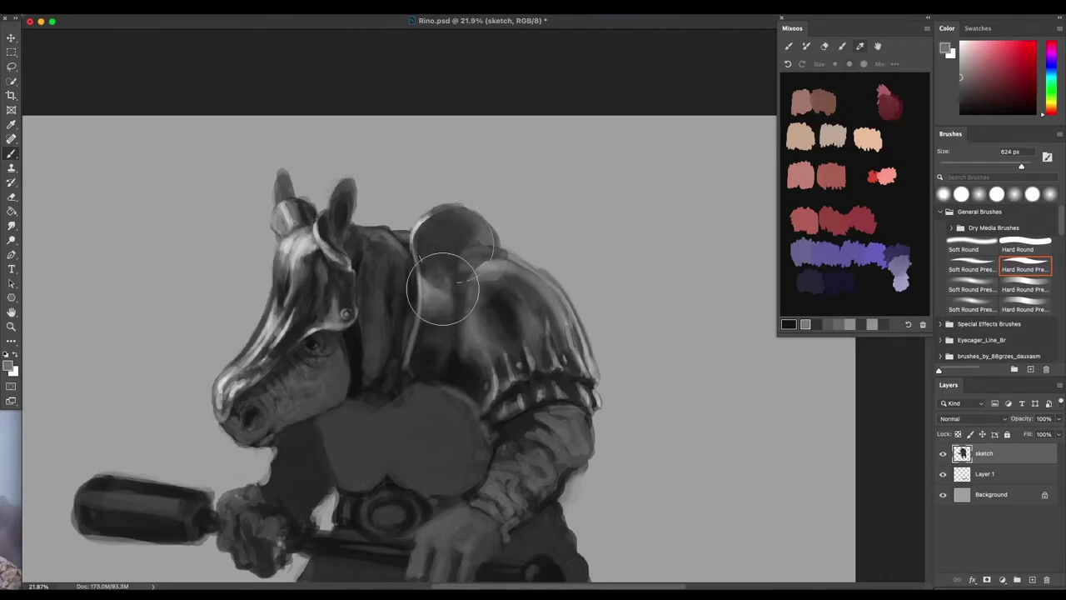
pyautogui.moveTo(430, 284)
pyautogui.mouseDown()
pyautogui.moveTo(442, 265)
pyautogui.moveTo(447, 276)
pyautogui.mouseUp()
pyautogui.keyDown('alt'); pyautogui.click(438, 253); pyautogui.keyUp('alt')
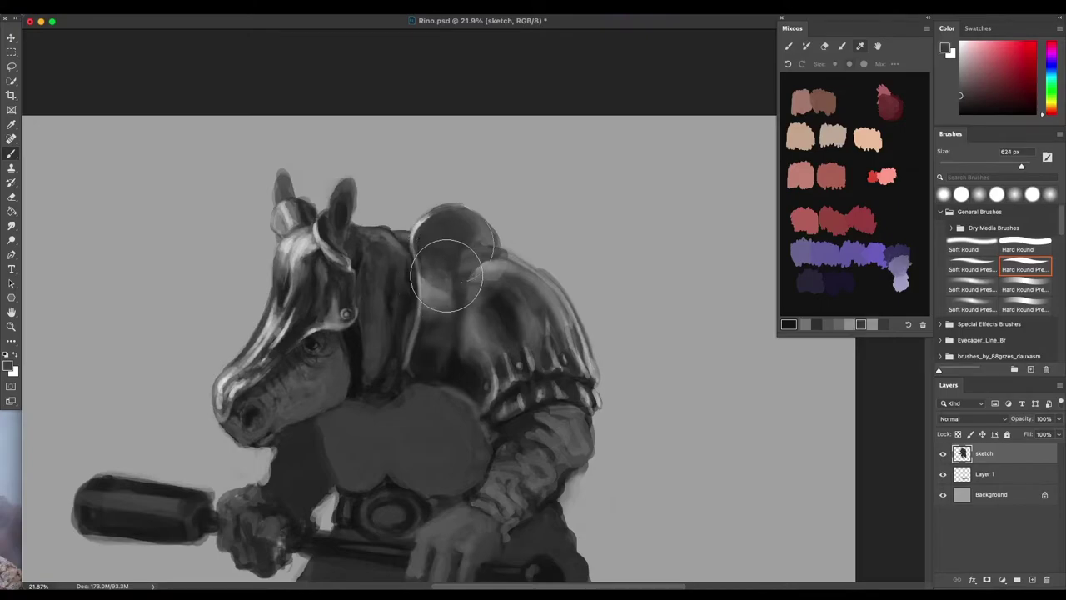
pyautogui.scroll(-5, 616, 385)
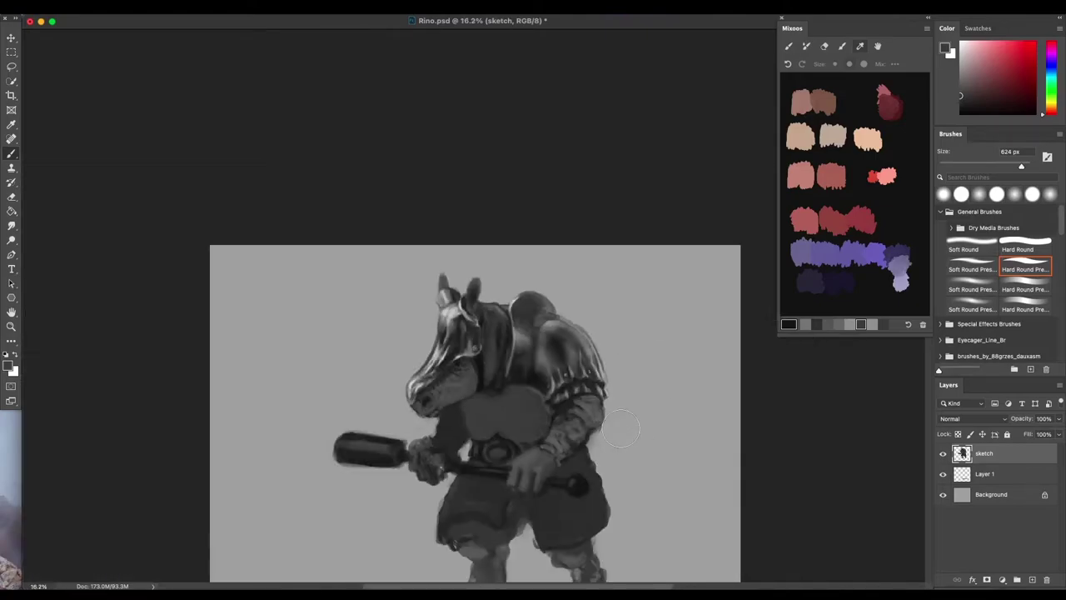
pyautogui.scroll(3, 627, 433)
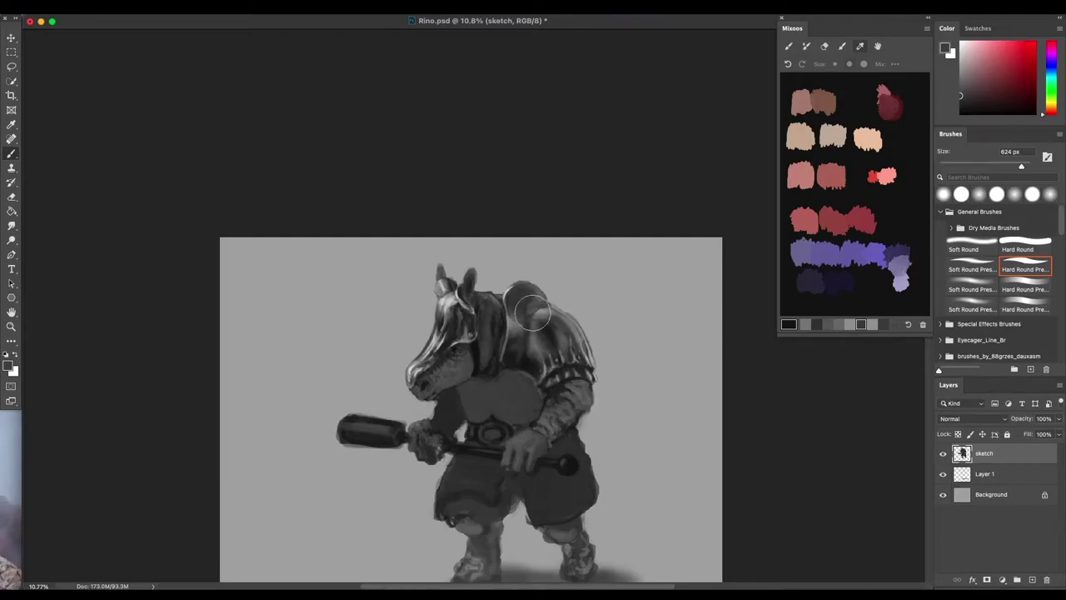
pyautogui.moveTo(529, 302); pyautogui.dragTo(520, 304)
pyautogui.moveTo(523, 355); pyautogui.dragTo(525, 342)
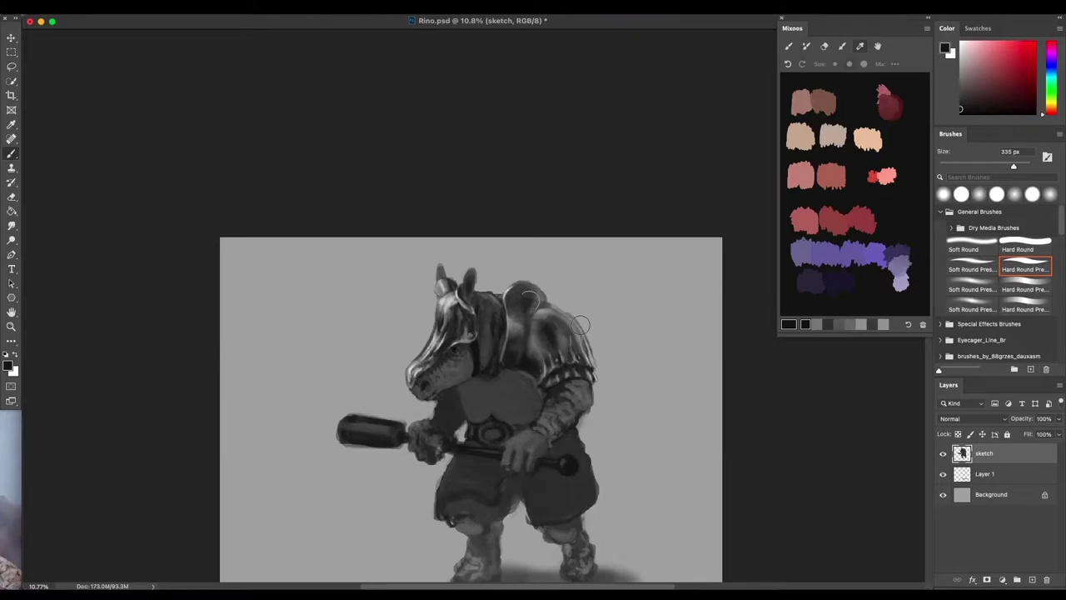
pyautogui.scroll(1, 575, 321)
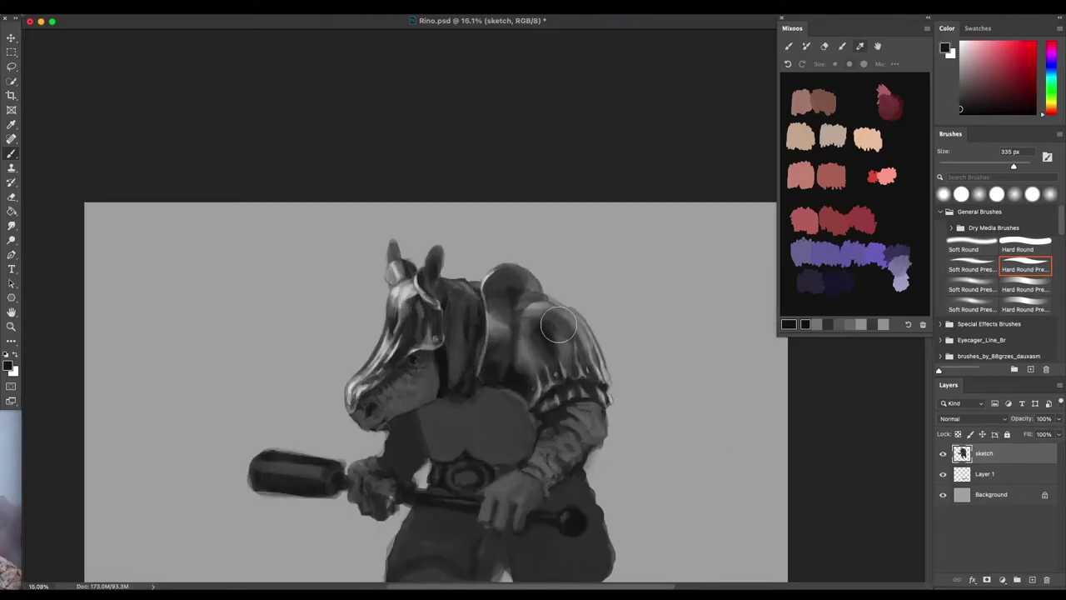
# Darken the dome's lower centre and its join with the shoulder plate using sampled dark greys and a 335 px brush.
pyautogui.scroll(1, 561, 316)
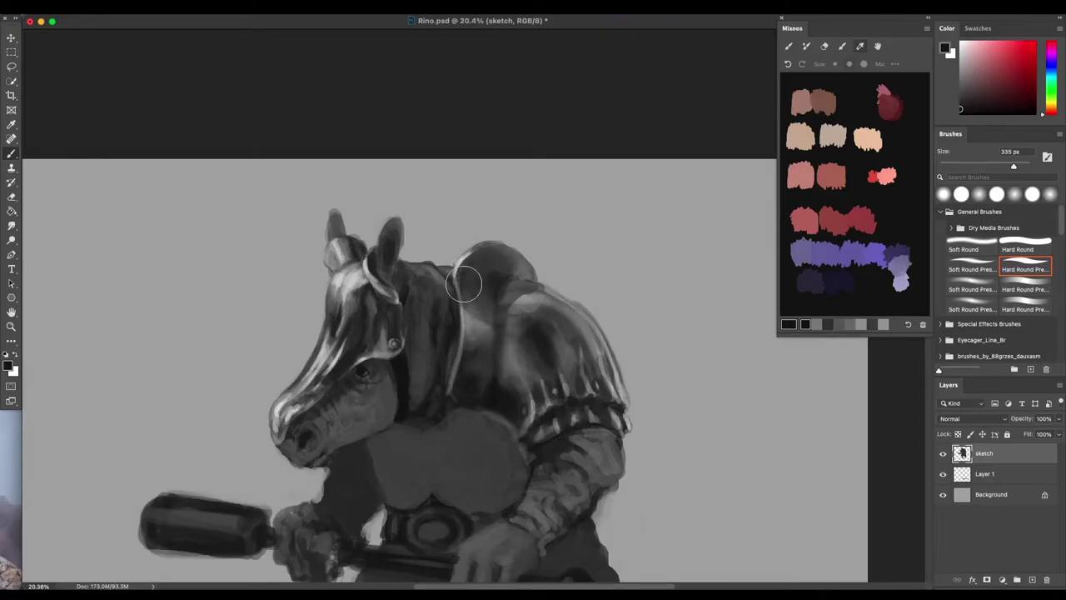
pyautogui.moveTo(461, 282)
pyautogui.mouseDown()
pyautogui.moveTo(477, 260)
pyautogui.moveTo(470, 279)
pyautogui.moveTo(536, 314)
pyautogui.moveTo(590, 390)
pyautogui.moveTo(546, 364)
pyautogui.moveTo(499, 280)
pyautogui.moveTo(486, 279)
pyautogui.moveTo(491, 264)
pyautogui.moveTo(493, 291)
pyautogui.mouseUp()
pyautogui.keyDown('alt'); pyautogui.click(512, 262); pyautogui.keyUp('alt')
pyautogui.moveTo(499, 296)
pyautogui.mouseDown()
pyautogui.moveTo(486, 272)
pyautogui.moveTo(501, 284)
pyautogui.mouseUp()
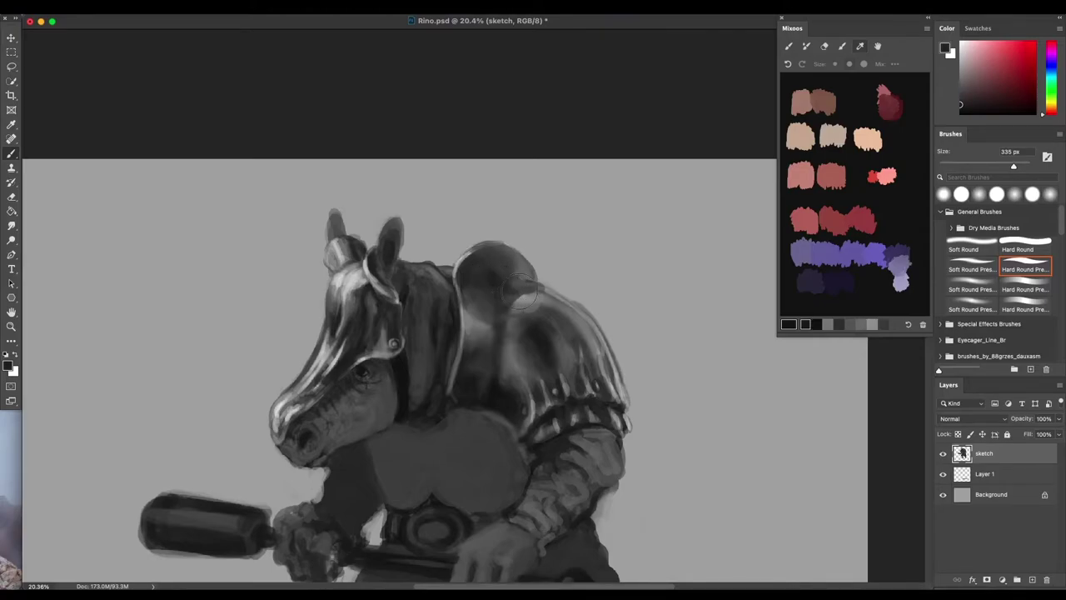
pyautogui.moveTo(504, 313); pyautogui.dragTo(514, 300)
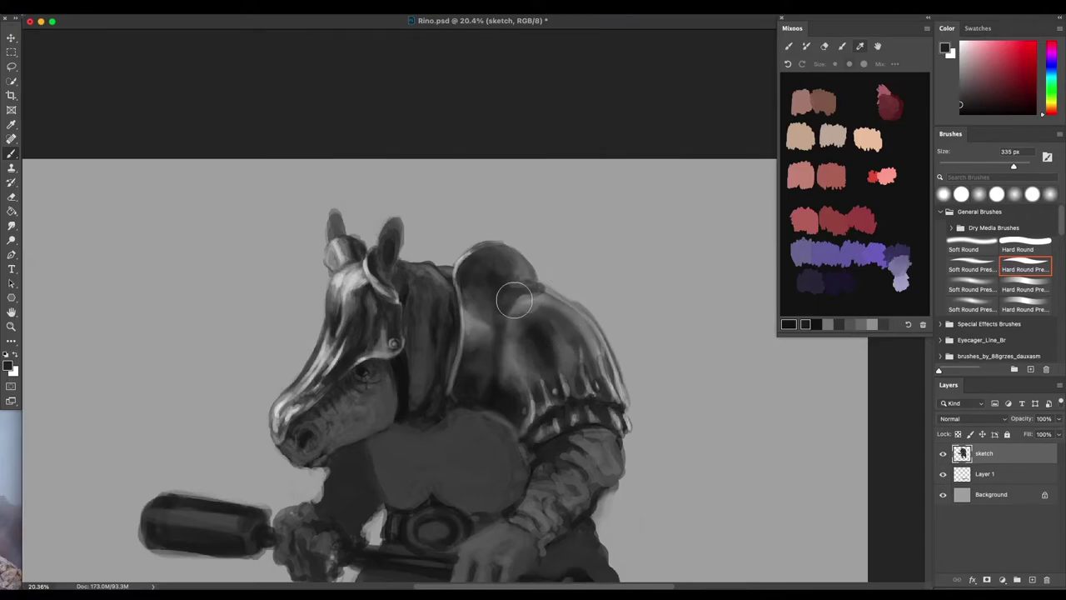
# Soften the shoulder plate's upper surface with sampled mid greys and paint a light grey highlight on its crown with a 335 px brush.
pyautogui.keyDown('alt'); pyautogui.click(560, 298); pyautogui.keyUp('alt')
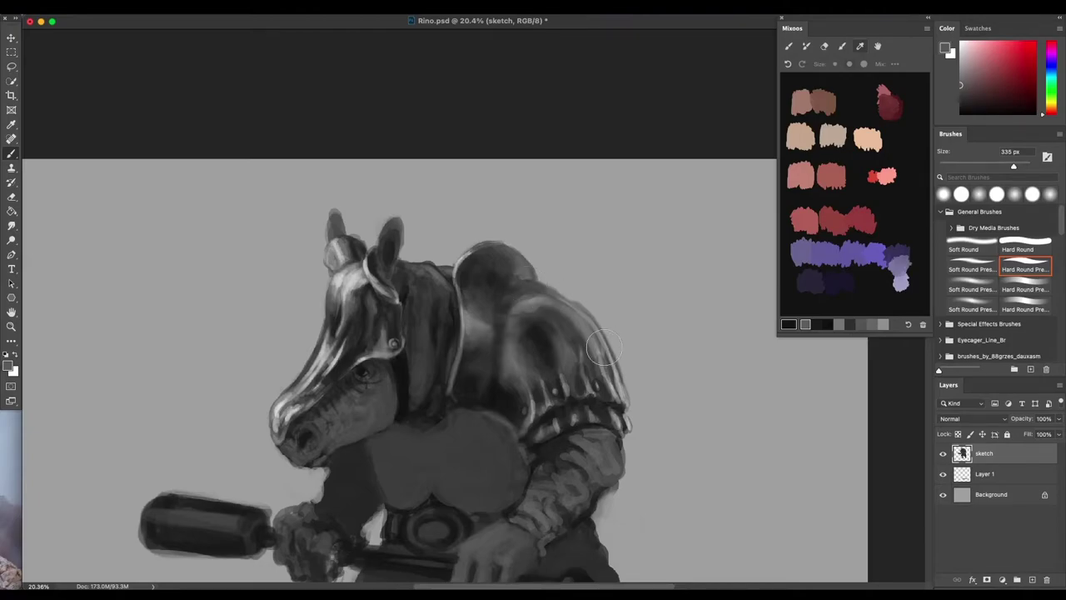
pyautogui.scroll(-4, 623, 375)
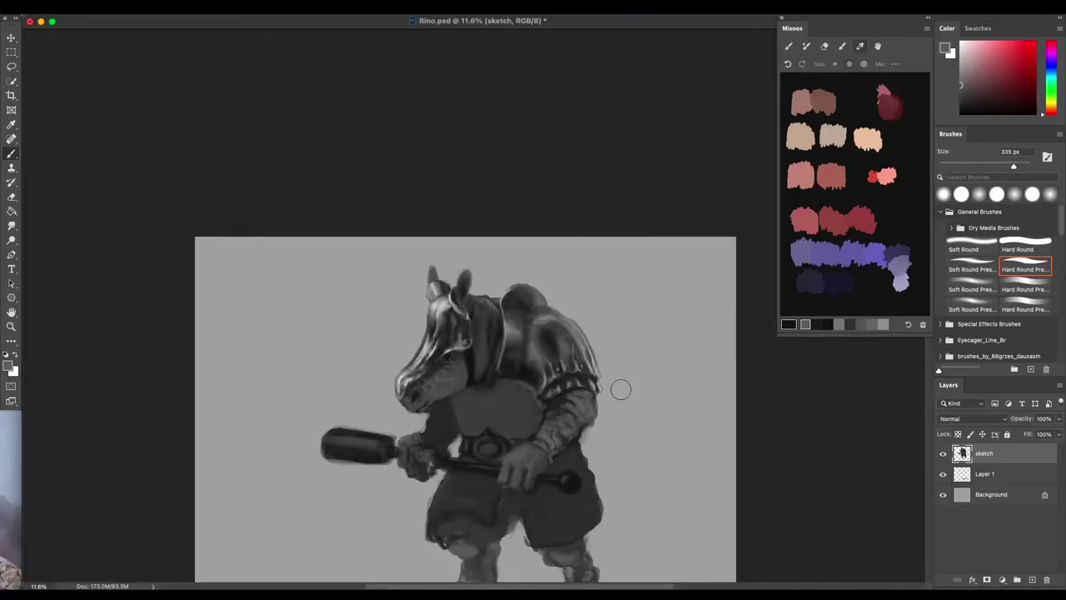
pyautogui.scroll(2, 546, 347)
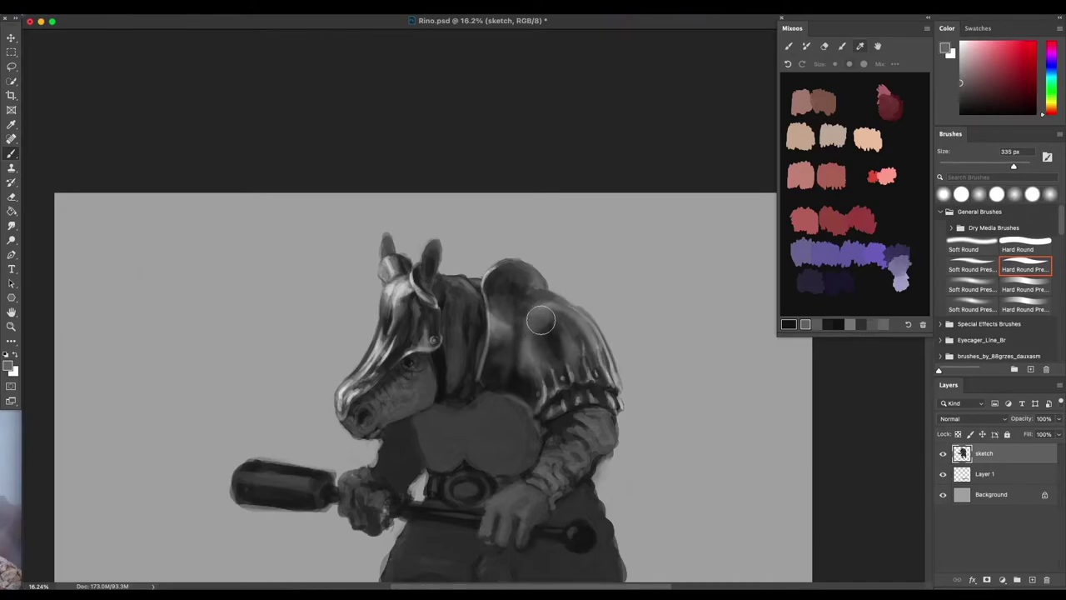
pyautogui.moveTo(550, 336)
pyautogui.mouseDown()
pyautogui.moveTo(566, 359)
pyautogui.moveTo(561, 351)
pyautogui.mouseUp()
pyautogui.keyDown('alt'); pyautogui.click(547, 309); pyautogui.keyUp('alt')
pyautogui.click(960, 60)
pyautogui.moveTo(549, 310)
pyautogui.mouseDown()
pyautogui.moveTo(537, 332)
pyautogui.moveTo(549, 308)
pyautogui.mouseUp()
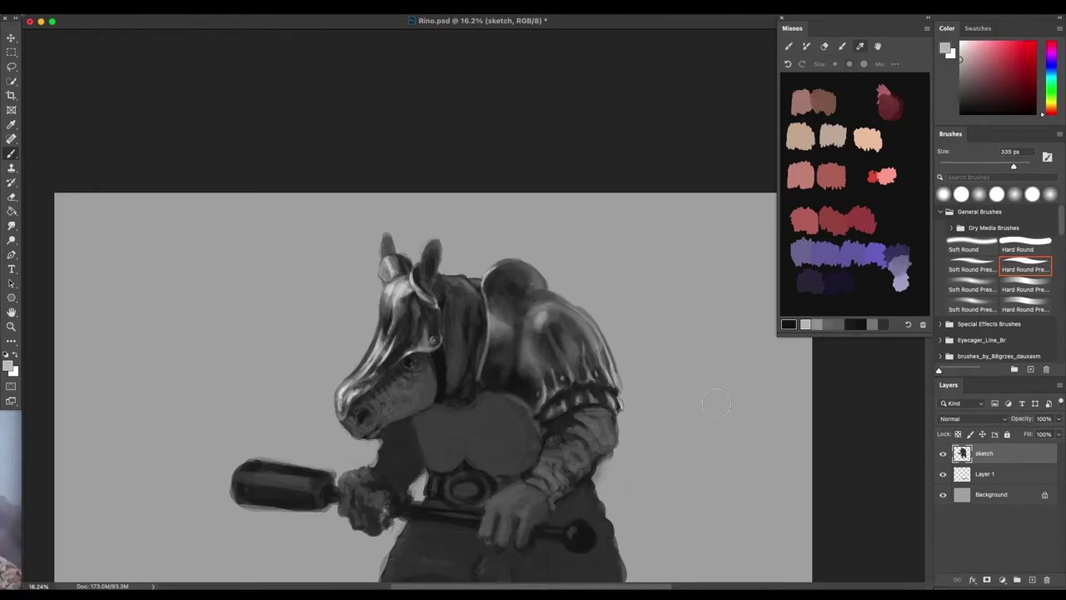
# Paint fine light grey highlights along the dome's back edge with a 128 px brush.
pyautogui.scroll(-2, 699, 419)
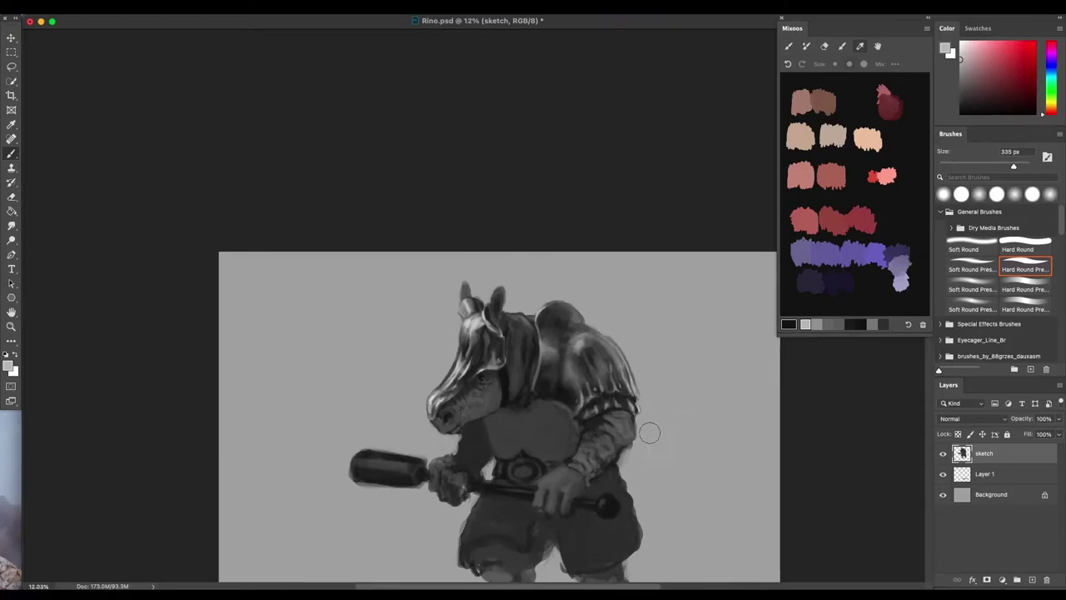
pyautogui.moveTo(627, 442); pyautogui.dragTo(590, 374)
pyautogui.scroll(-2, 591, 374)
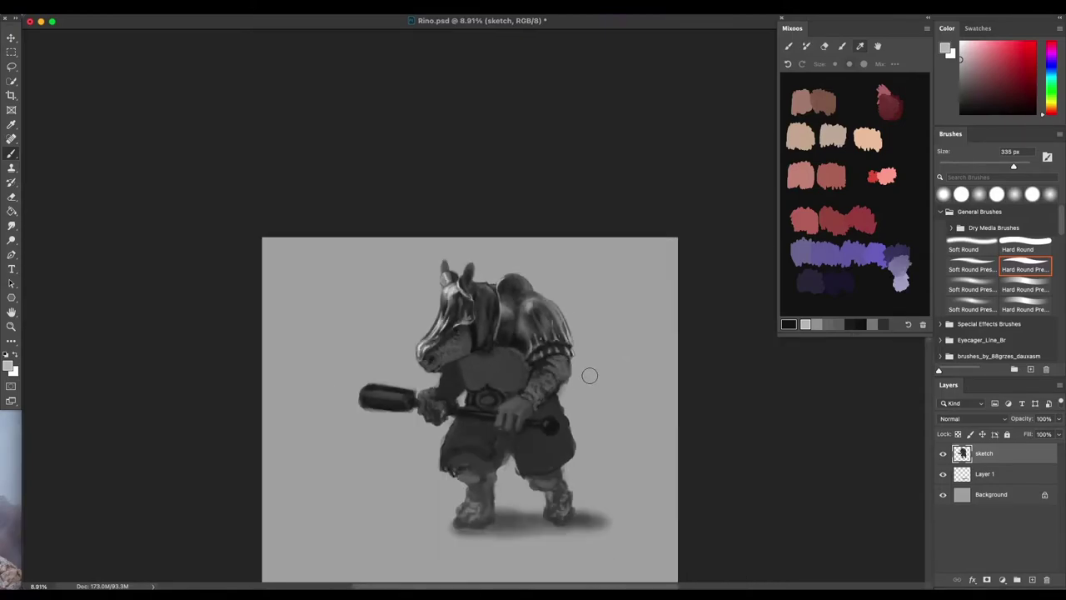
pyautogui.scroll(2, 550, 369)
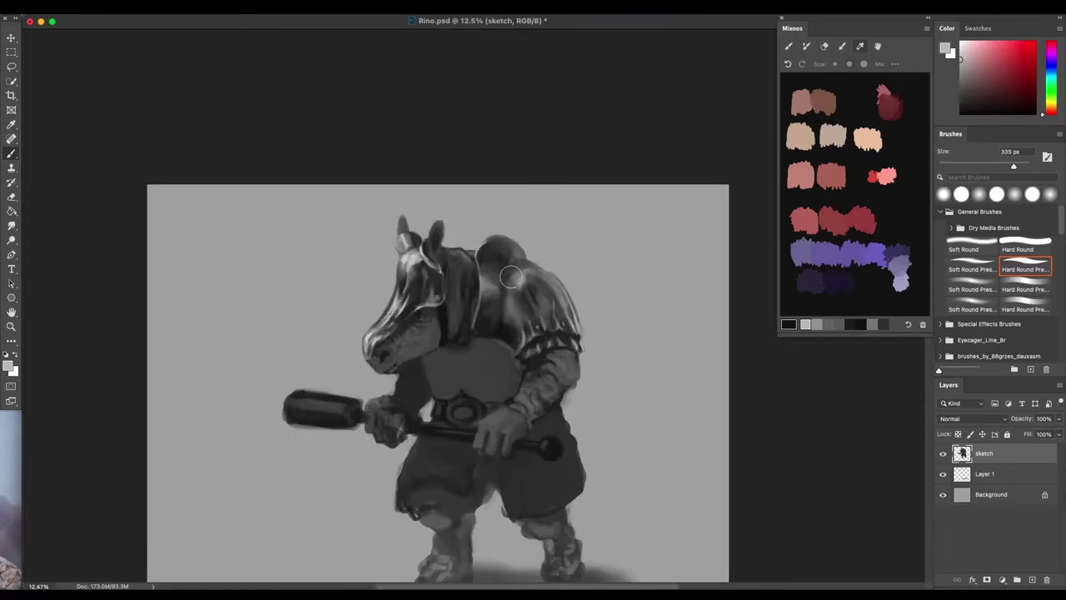
pyautogui.moveTo(511, 276); pyautogui.dragTo(505, 278)
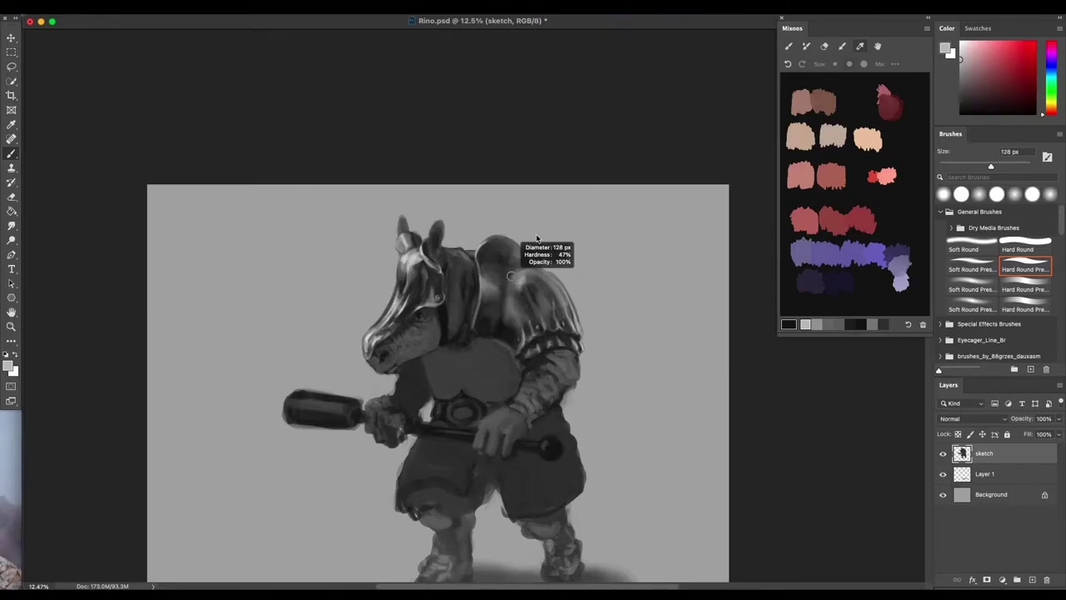
pyautogui.scroll(1, 538, 217)
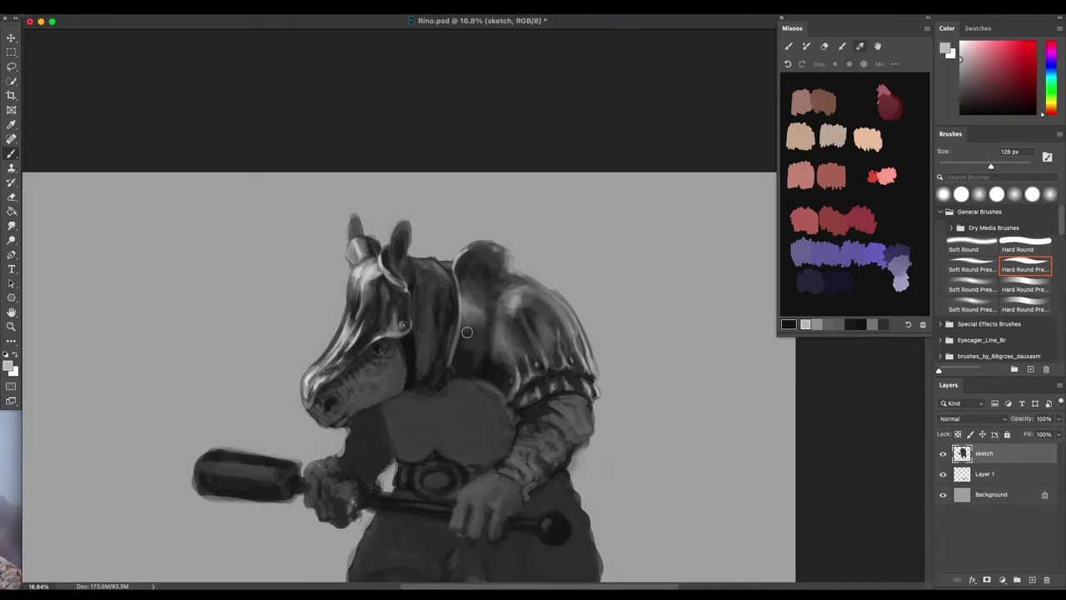
# Block in a rounded far shoulder plate behind the ears with a sampled dark grey and a 252 px brush.
pyautogui.keyDown('alt'); pyautogui.click(468, 264); pyautogui.keyUp('alt')
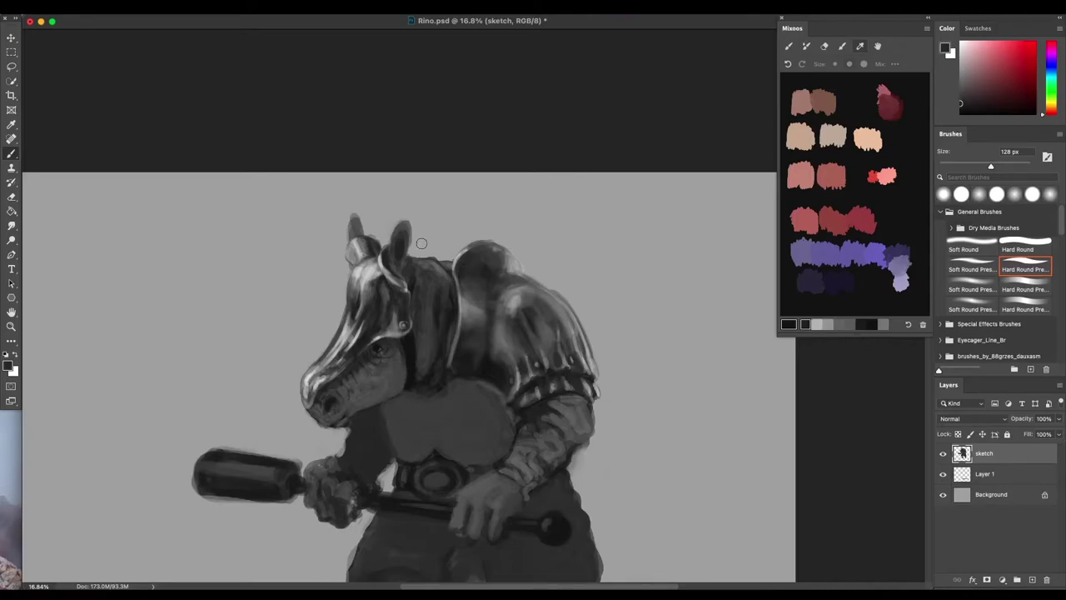
pyautogui.moveTo(417, 246); pyautogui.dragTo(444, 238)
pyautogui.moveTo(419, 246); pyautogui.dragTo(453, 244)
pyautogui.rightClick(448, 245)
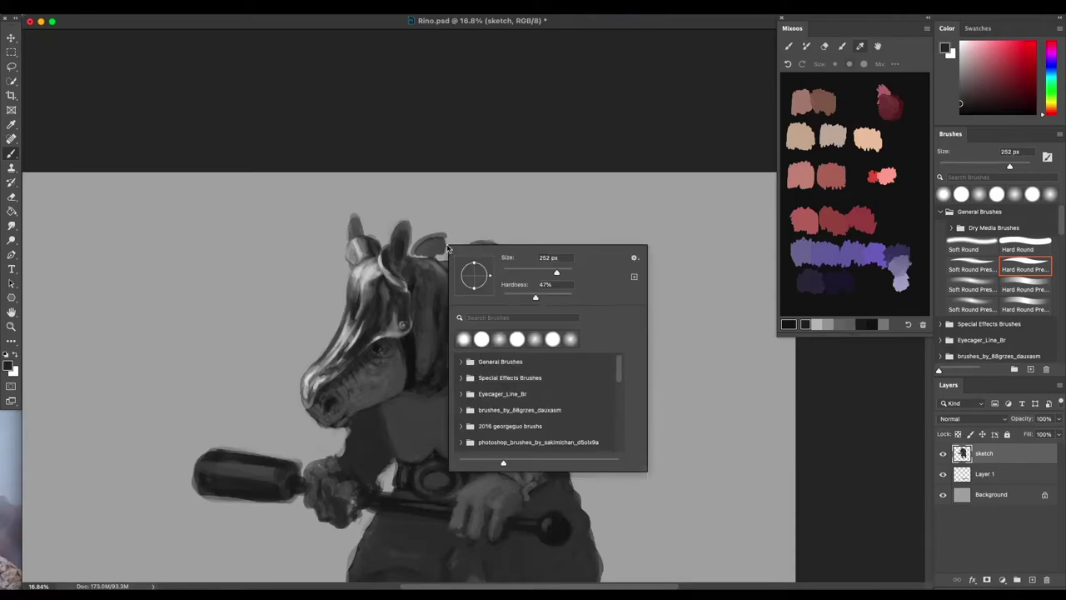
pyautogui.rightClick(453, 241)
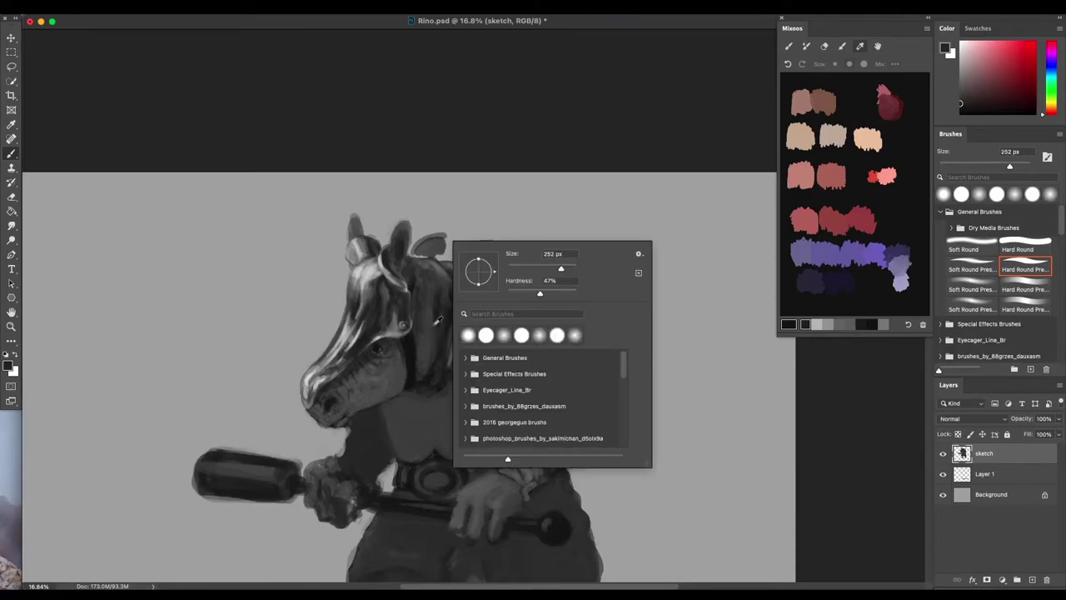
# Extend the far plate to the dome and deepen its shading with sampled near-black and dark grey, using a 283 px hard brush.
pyautogui.keyDown('alt'); pyautogui.click(414, 343); pyautogui.keyUp('alt')
pyautogui.moveTo(413, 253)
pyautogui.mouseDown()
pyautogui.moveTo(437, 240)
pyautogui.moveTo(443, 259)
pyautogui.moveTo(456, 242)
pyautogui.mouseUp()
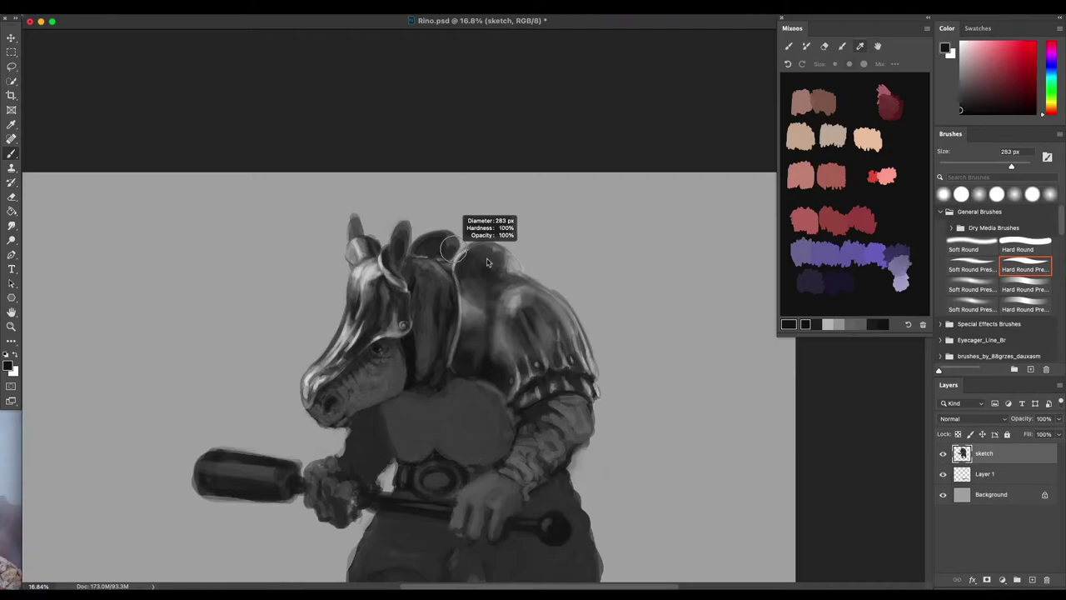
pyautogui.moveTo(448, 243)
pyautogui.mouseDown()
pyautogui.moveTo(409, 248)
pyautogui.moveTo(470, 241)
pyautogui.moveTo(441, 251)
pyautogui.moveTo(412, 243)
pyautogui.moveTo(460, 242)
pyautogui.mouseUp()
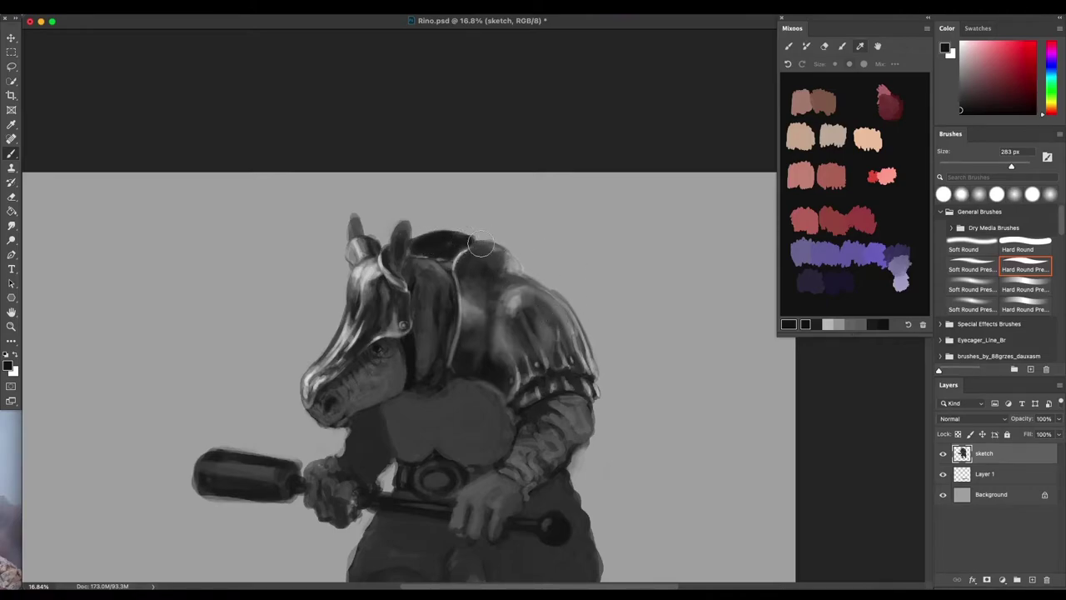
pyautogui.keyDown('alt'); pyautogui.click(498, 247); pyautogui.keyUp('alt')
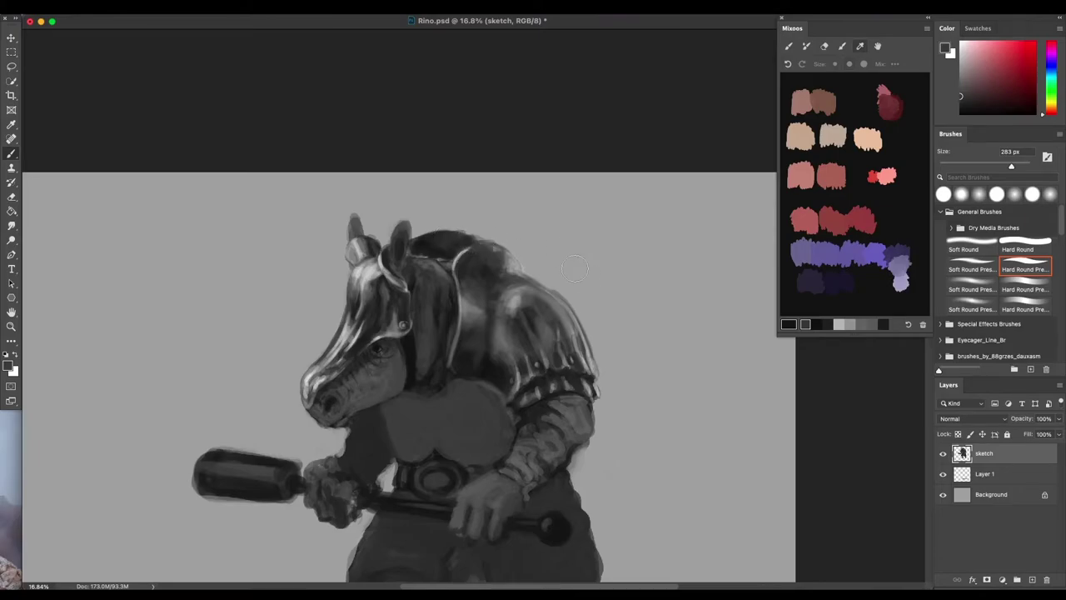
# Erase stray paint around the far plate and dome to clean their outer contours, using 280 and 178 px erasers.
pyautogui.press('e')
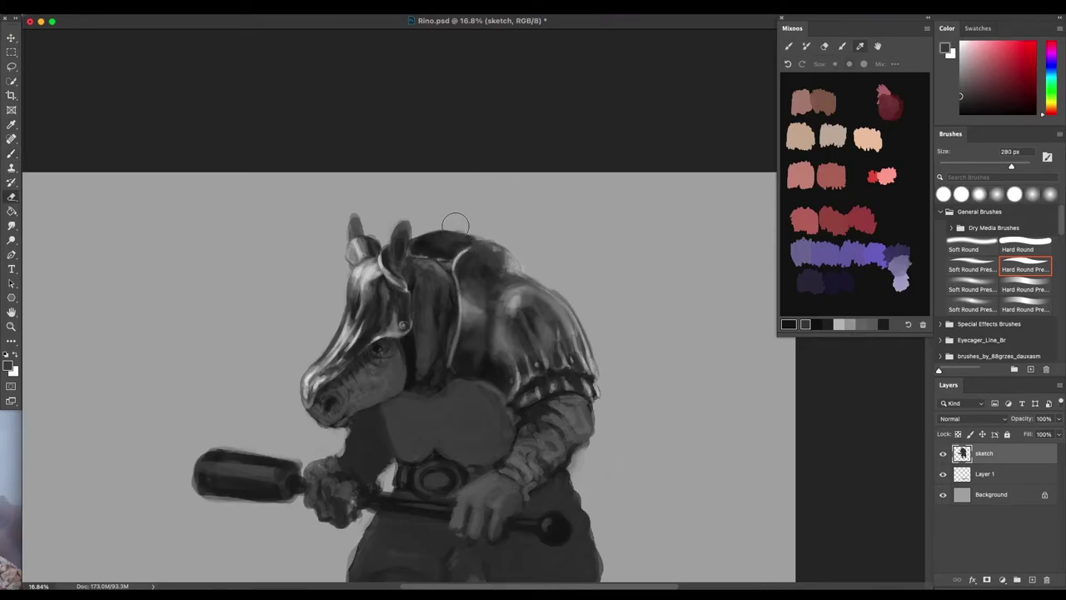
pyautogui.moveTo(466, 228); pyautogui.dragTo(438, 226)
pyautogui.moveTo(556, 271); pyautogui.dragTo(545, 261)
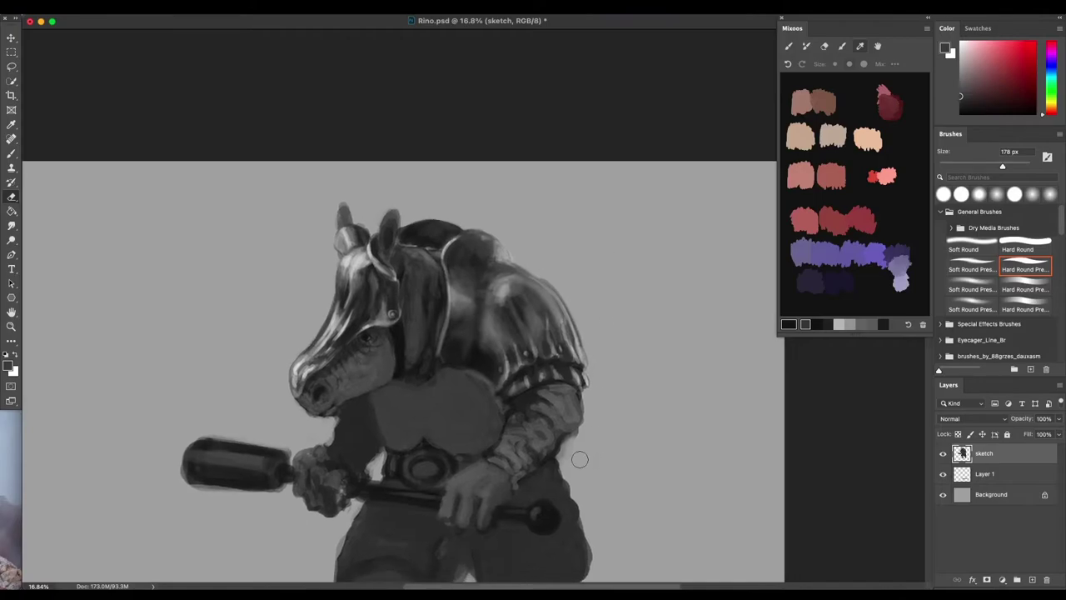
pyautogui.scroll(-3, 579, 458)
pyautogui.scroll(-3, 578, 453)
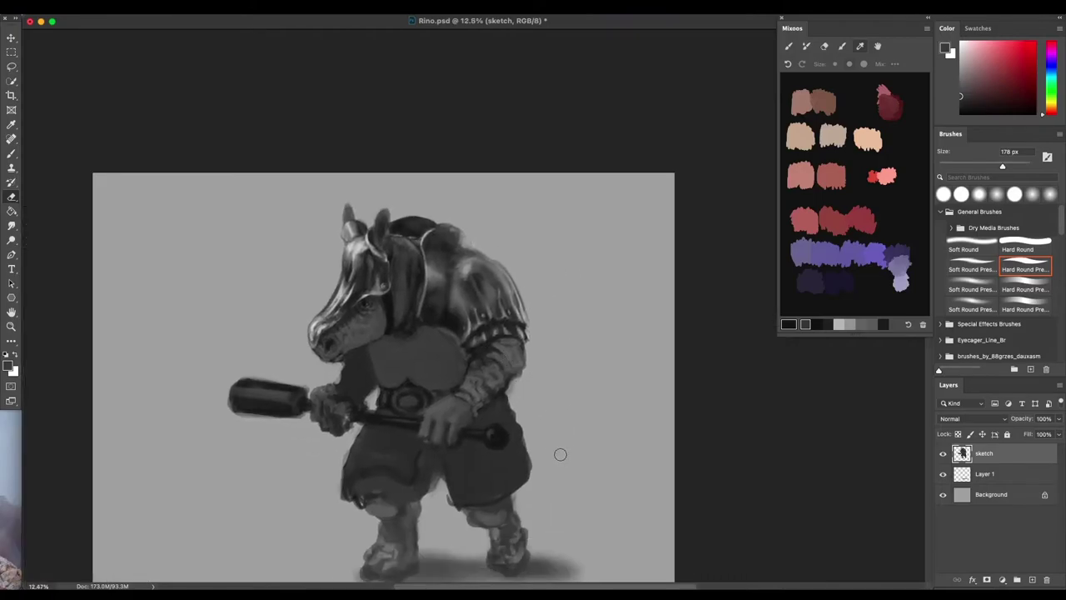
pyautogui.scroll(1, 428, 224)
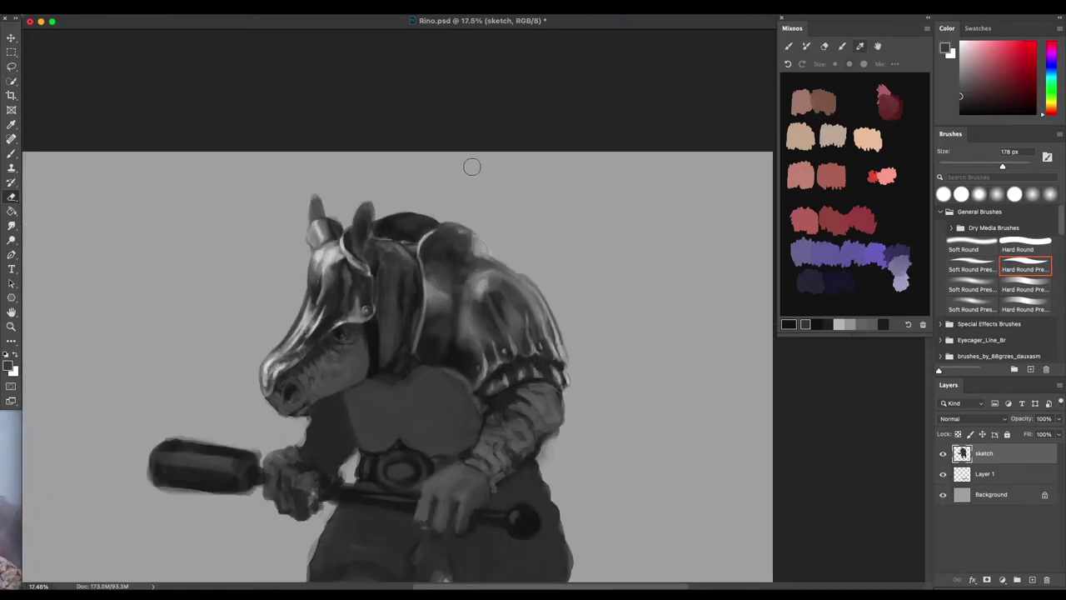
# Paint a sampled mid-grey reflection along the far plate's upper edge with a 182 px brush.
pyautogui.press('b')
pyautogui.keyDown('alt'); pyautogui.click(464, 229); pyautogui.keyUp('alt')
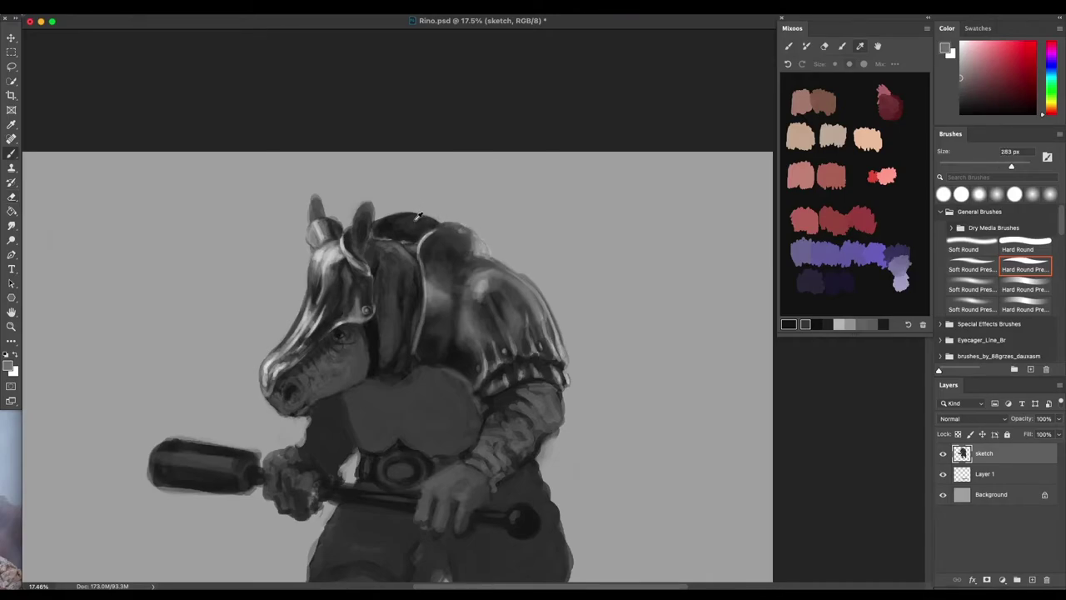
pyautogui.moveTo(412, 217); pyautogui.dragTo(384, 221)
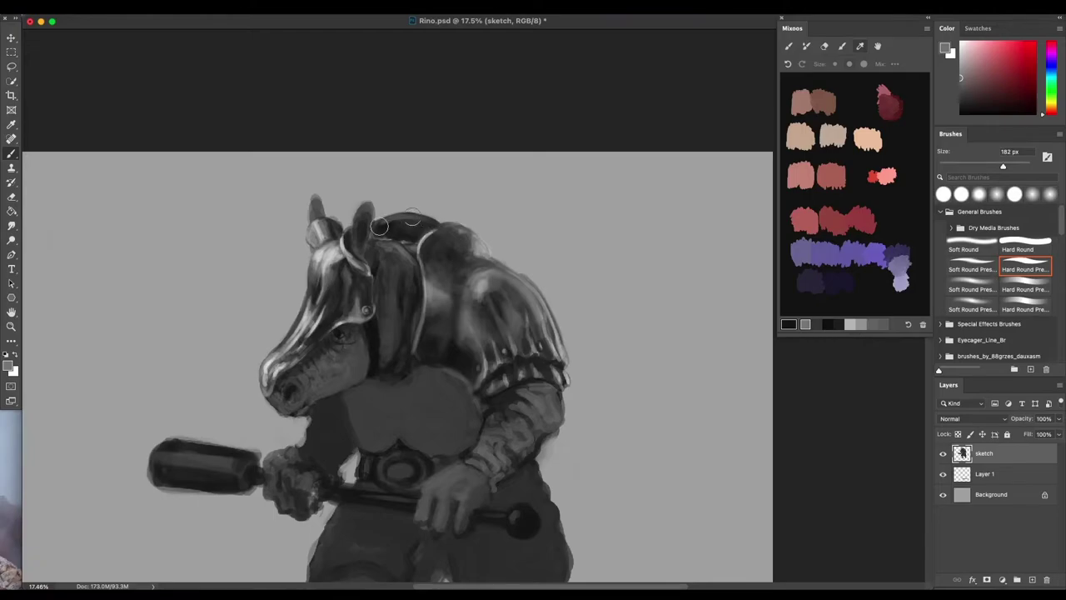
pyautogui.moveTo(486, 292); pyautogui.dragTo(469, 282)
pyautogui.scroll(-3, 542, 399)
pyautogui.keyDown('alt'); pyautogui.scroll(-2, 525, 396); pyautogui.keyUp('alt')
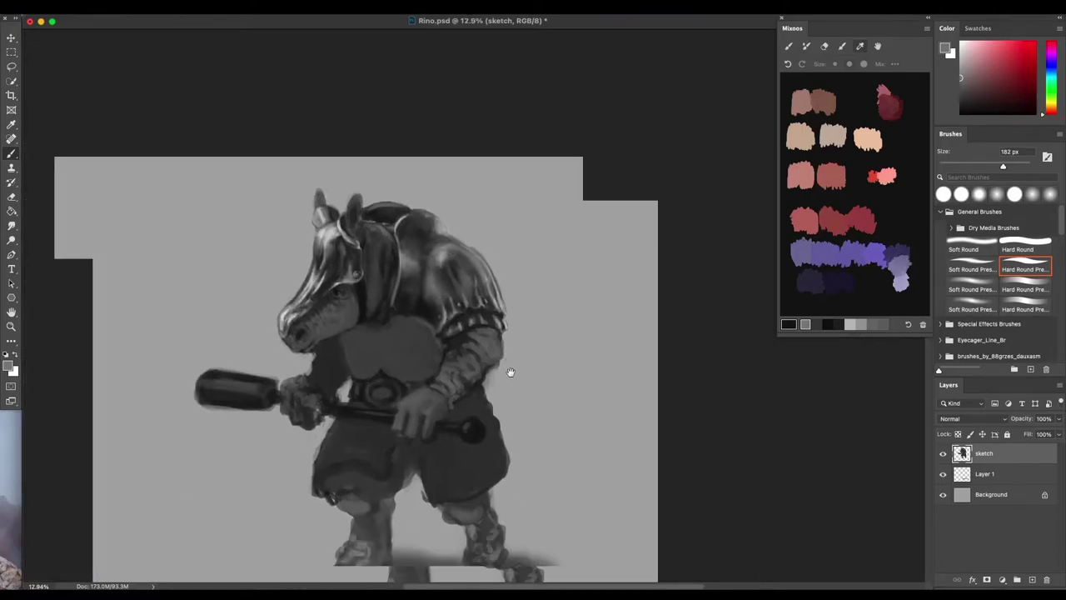
# Brighten the reflection beneath the dome with a sampled light grey and a 182 px brush.
pyautogui.keyDown('alt'); pyautogui.click(433, 240); pyautogui.keyUp('alt')
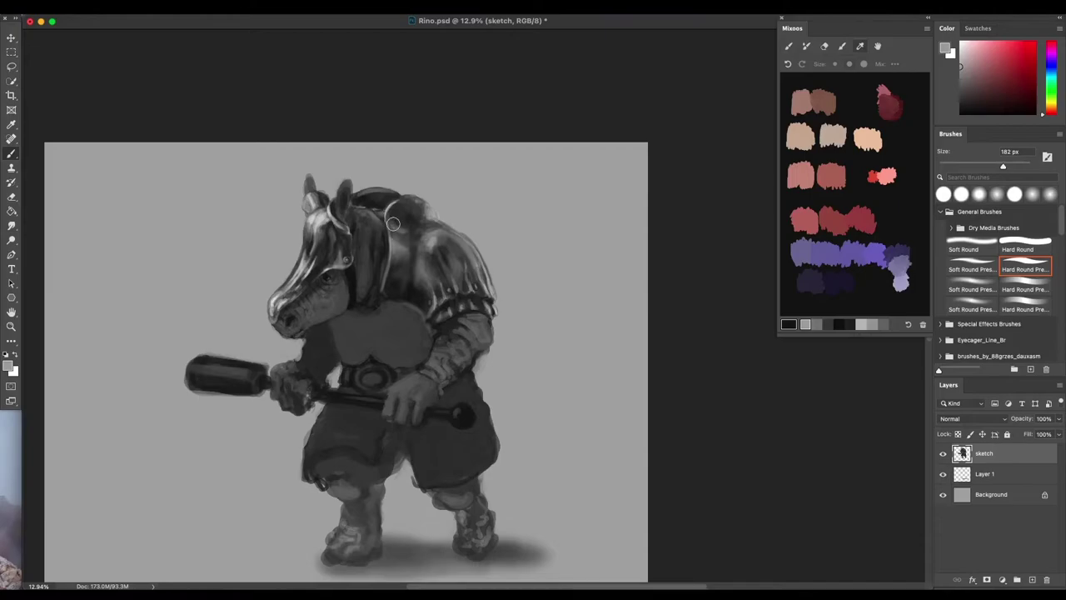
pyautogui.moveTo(400, 226); pyautogui.dragTo(412, 235)
pyautogui.scroll(-2, 528, 428)
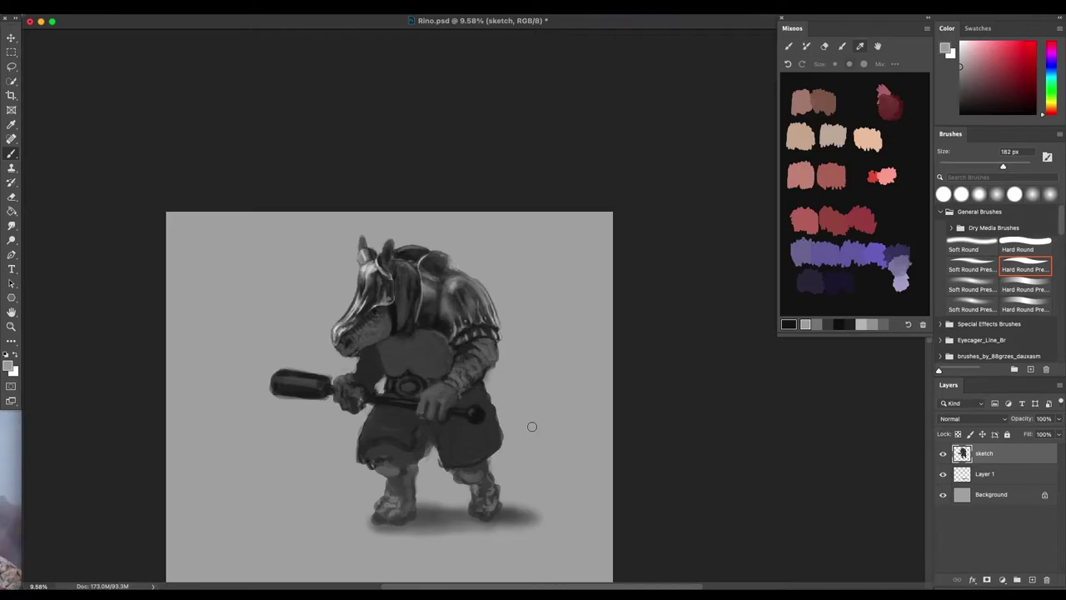
pyautogui.scroll(2, 475, 273)
pyautogui.scroll(-2, 496, 268)
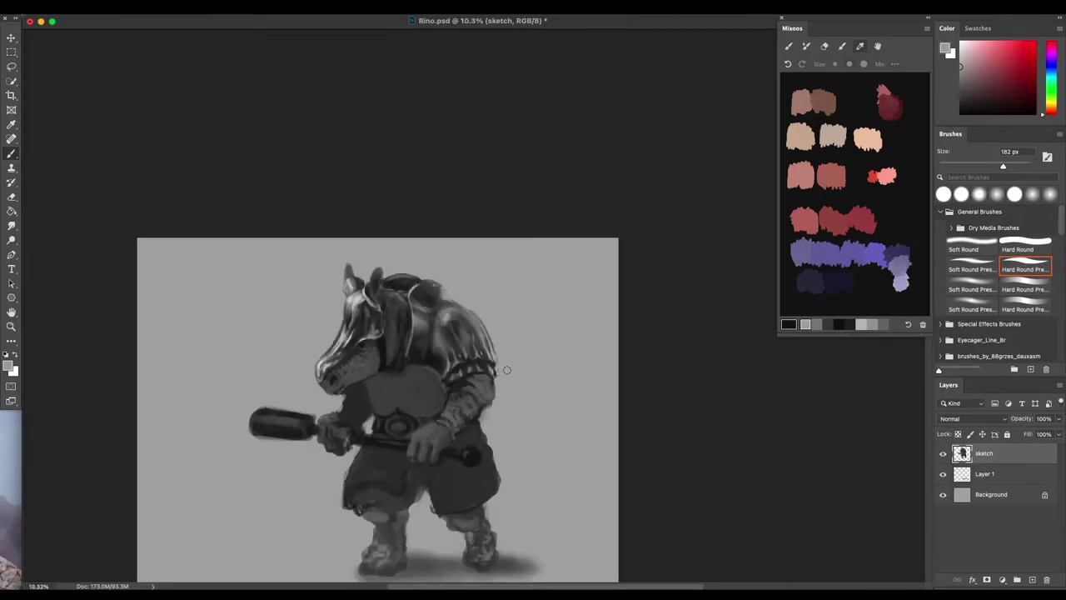
pyautogui.scroll(1, 403, 341)
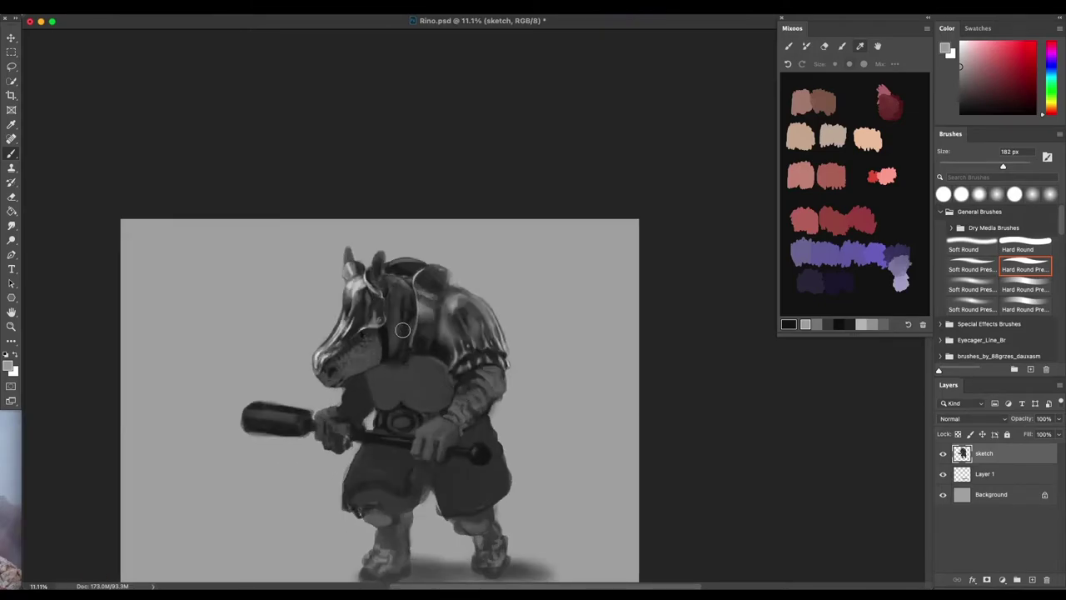
# Define the torso's lower edge as a curve above the belt buckle with a sampled dark grey and a 130 px brush.
pyautogui.scroll(1, 403, 337)
pyautogui.moveTo(402, 320); pyautogui.dragTo(425, 262)
pyautogui.moveTo(479, 332); pyautogui.dragTo(486, 316)
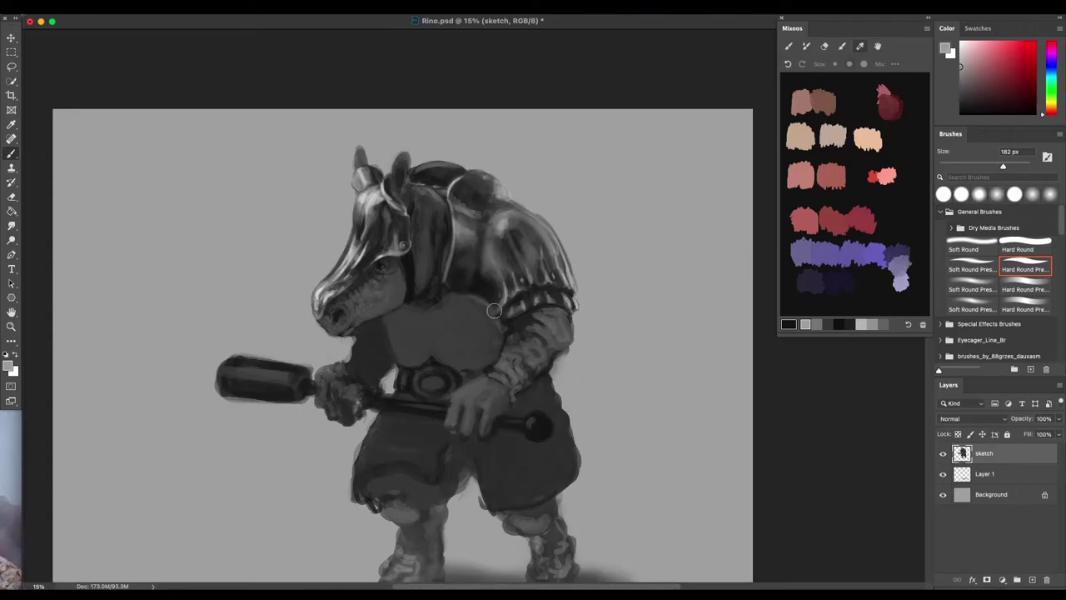
pyautogui.moveTo(471, 309); pyautogui.dragTo(467, 309)
pyautogui.keyDown('alt'); pyautogui.click(484, 289); pyautogui.keyUp('alt')
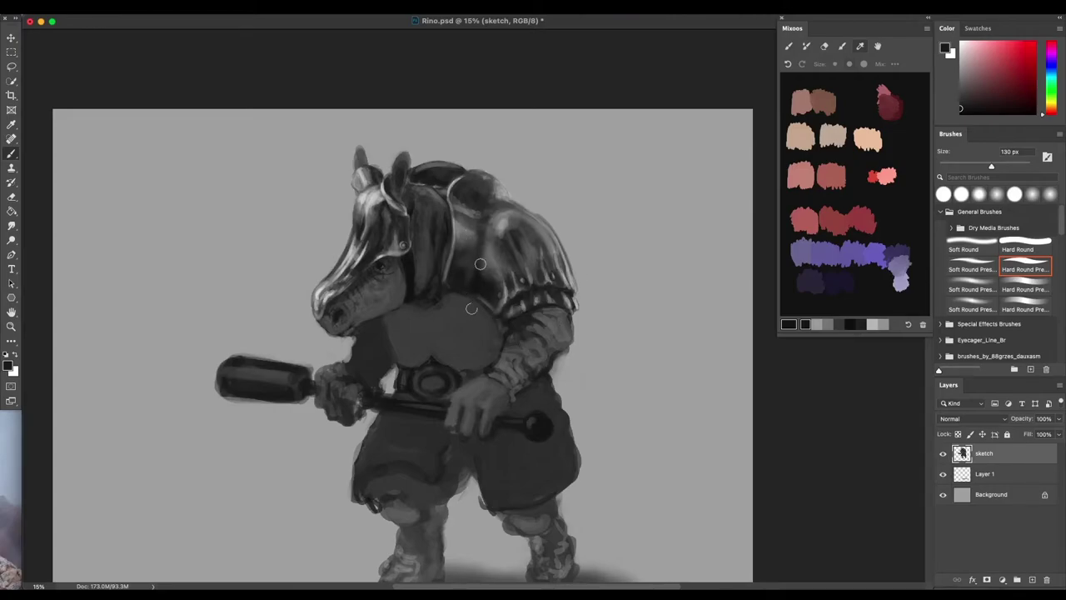
pyautogui.moveTo(500, 242); pyautogui.dragTo(523, 198)
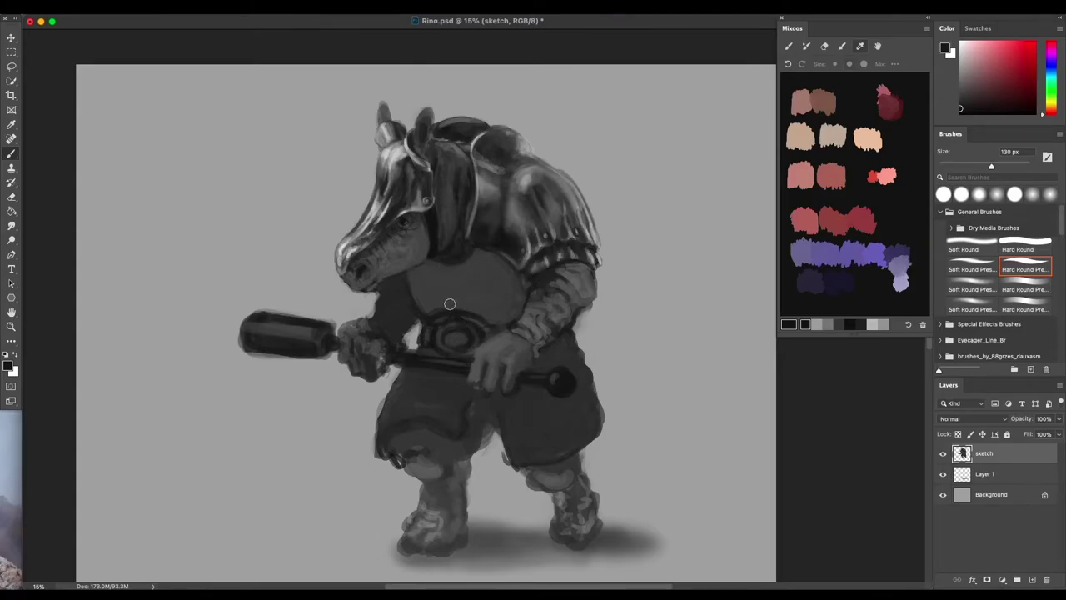
# Paint dark vertical grooves down the middle of the chest plate and brighten the ridges between them with a sampled mid-grey, using a 130 px brush.
pyautogui.moveTo(477, 286)
pyautogui.mouseDown()
pyautogui.moveTo(443, 275)
pyautogui.moveTo(423, 251)
pyautogui.mouseUp()
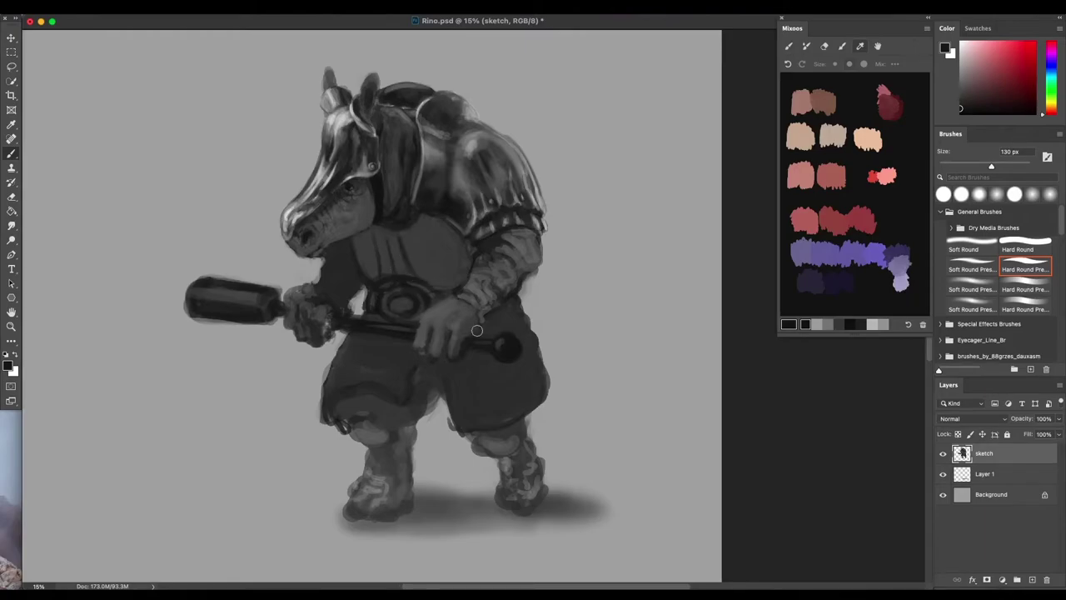
pyautogui.moveTo(511, 287); pyautogui.dragTo(501, 277)
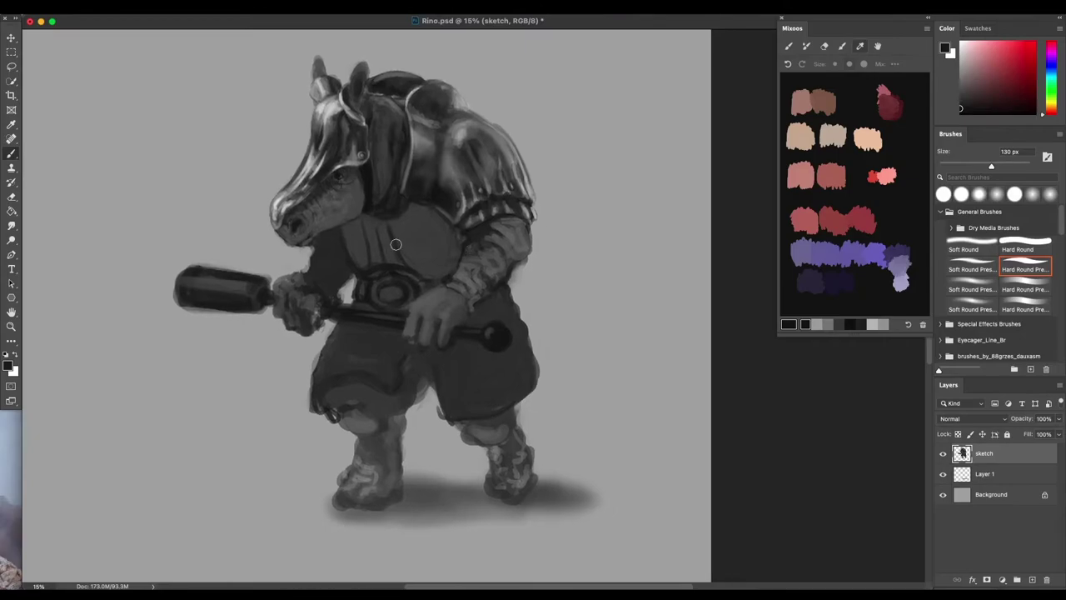
pyautogui.keyDown('alt'); pyautogui.click(368, 204); pyautogui.keyUp('alt')
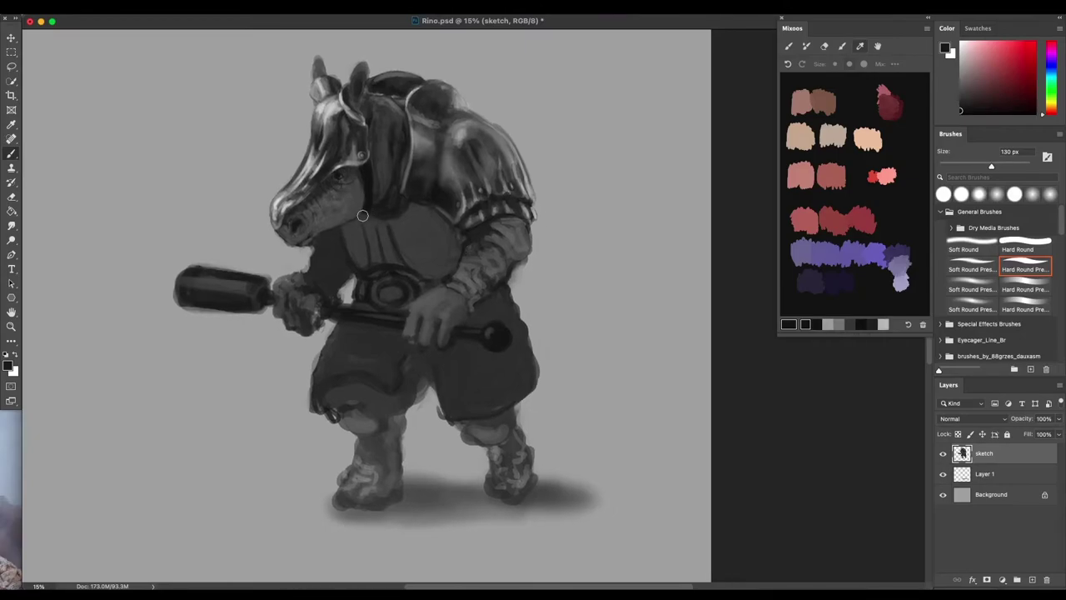
pyautogui.keyDown('alt'); pyautogui.click(370, 216); pyautogui.keyUp('alt')
pyautogui.keyDown('alt'); pyautogui.click(425, 136); pyautogui.keyUp('alt')
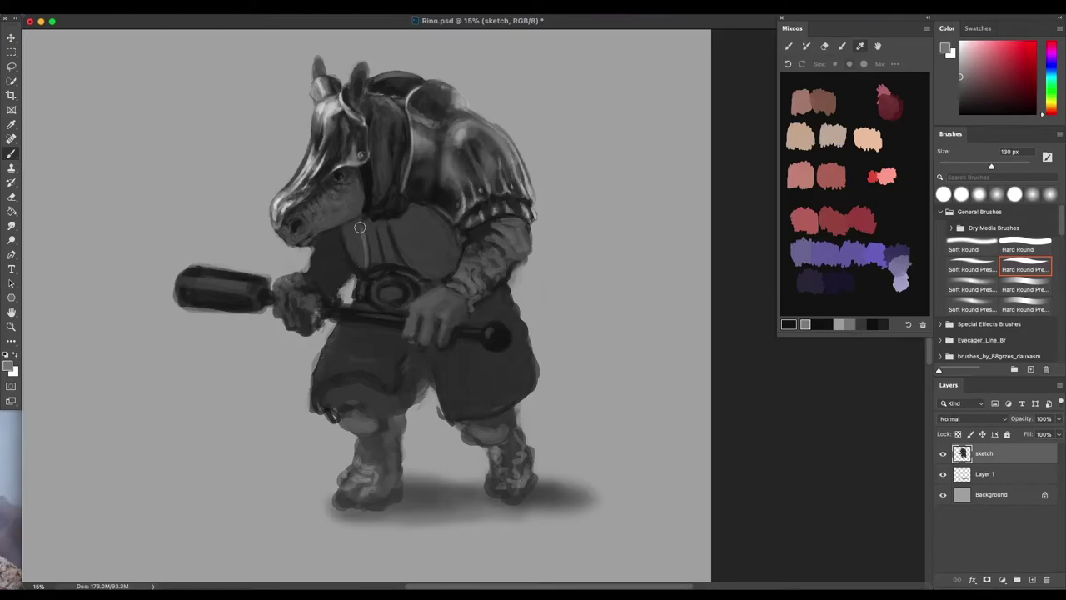
pyautogui.moveTo(372, 238)
pyautogui.mouseDown()
pyautogui.moveTo(377, 264)
pyautogui.moveTo(372, 215)
pyautogui.mouseUp()
# Darken the whole torso around the chest ridges with sampled dark greys and a 370 px brush.
pyautogui.moveTo(423, 249); pyautogui.dragTo(442, 250)
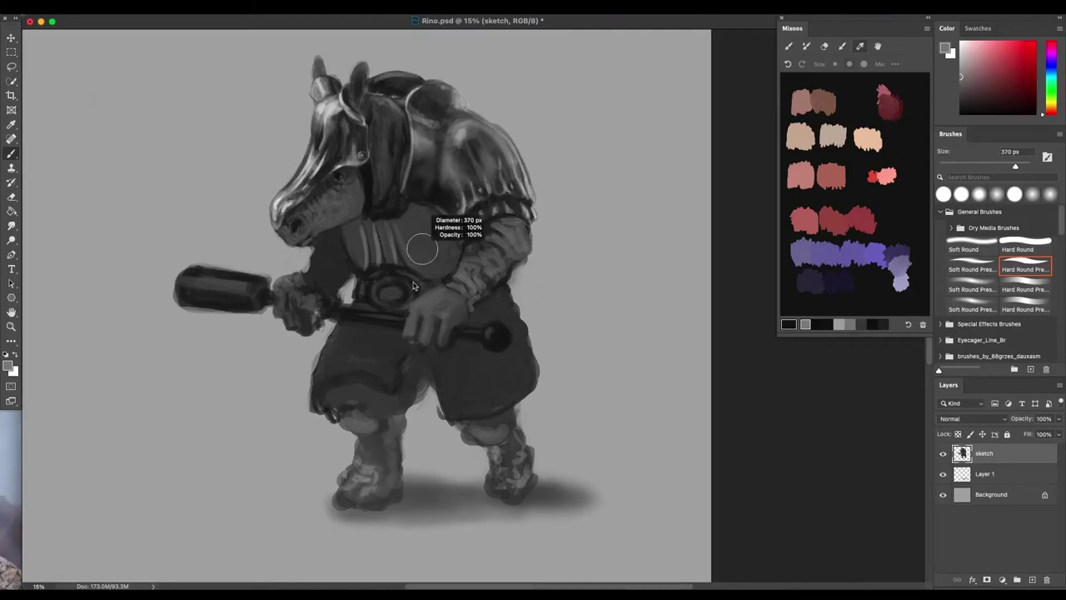
pyautogui.keyDown('alt'); pyautogui.click(356, 130); pyautogui.keyUp('alt')
pyautogui.moveTo(363, 231)
pyautogui.mouseDown()
pyautogui.moveTo(360, 260)
pyautogui.moveTo(358, 227)
pyautogui.moveTo(363, 263)
pyautogui.moveTo(392, 237)
pyautogui.moveTo(415, 247)
pyautogui.moveTo(380, 210)
pyautogui.moveTo(351, 240)
pyautogui.moveTo(348, 226)
pyautogui.moveTo(349, 239)
pyautogui.moveTo(365, 220)
pyautogui.moveTo(390, 248)
pyautogui.moveTo(396, 225)
pyautogui.moveTo(413, 253)
pyautogui.moveTo(416, 219)
pyautogui.moveTo(424, 267)
pyautogui.moveTo(424, 220)
pyautogui.moveTo(439, 260)
pyautogui.moveTo(446, 241)
pyautogui.moveTo(424, 212)
pyautogui.moveTo(399, 206)
pyautogui.moveTo(414, 206)
pyautogui.moveTo(454, 224)
pyautogui.moveTo(420, 212)
pyautogui.moveTo(448, 241)
pyautogui.moveTo(439, 223)
pyautogui.moveTo(410, 214)
pyautogui.moveTo(443, 228)
pyautogui.moveTo(438, 220)
pyautogui.moveTo(457, 250)
pyautogui.moveTo(436, 222)
pyautogui.moveTo(445, 248)
pyautogui.moveTo(412, 222)
pyautogui.moveTo(437, 246)
pyautogui.moveTo(409, 231)
pyautogui.moveTo(412, 219)
pyautogui.moveTo(442, 257)
pyautogui.moveTo(423, 233)
pyautogui.moveTo(393, 254)
pyautogui.moveTo(374, 238)
pyautogui.moveTo(366, 198)
pyautogui.moveTo(424, 287)
pyautogui.moveTo(400, 222)
pyautogui.moveTo(488, 217)
pyautogui.moveTo(531, 266)
pyautogui.mouseUp()
pyautogui.keyDown('alt'); pyautogui.click(416, 212); pyautogui.keyUp('alt')
pyautogui.keyDown('alt'); pyautogui.click(428, 213); pyautogui.keyUp('alt')
pyautogui.keyDown('alt'); pyautogui.click(415, 207); pyautogui.keyUp('alt')
pyautogui.keyDown('alt'); pyautogui.click(426, 210); pyautogui.keyUp('alt')
# Deepen the shadows between the chest ridges with a sampled near-black, using 207 and 152 px brushes.
pyautogui.moveTo(584, 292); pyautogui.dragTo(551, 264)
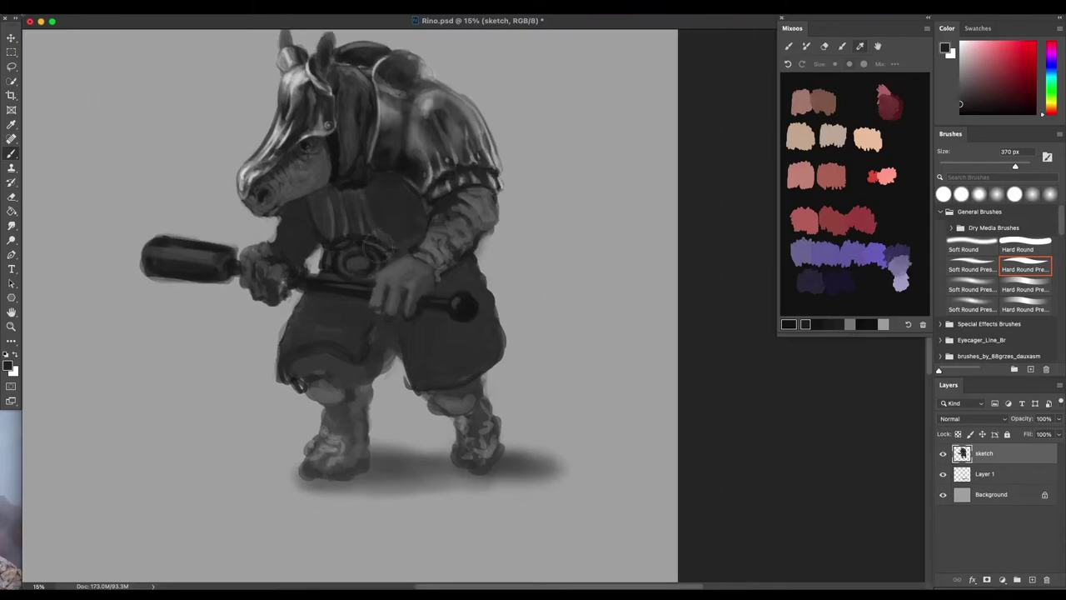
pyautogui.moveTo(354, 208); pyautogui.dragTo(352, 188)
pyautogui.keyDown('alt'); pyautogui.click(350, 175); pyautogui.keyUp('alt')
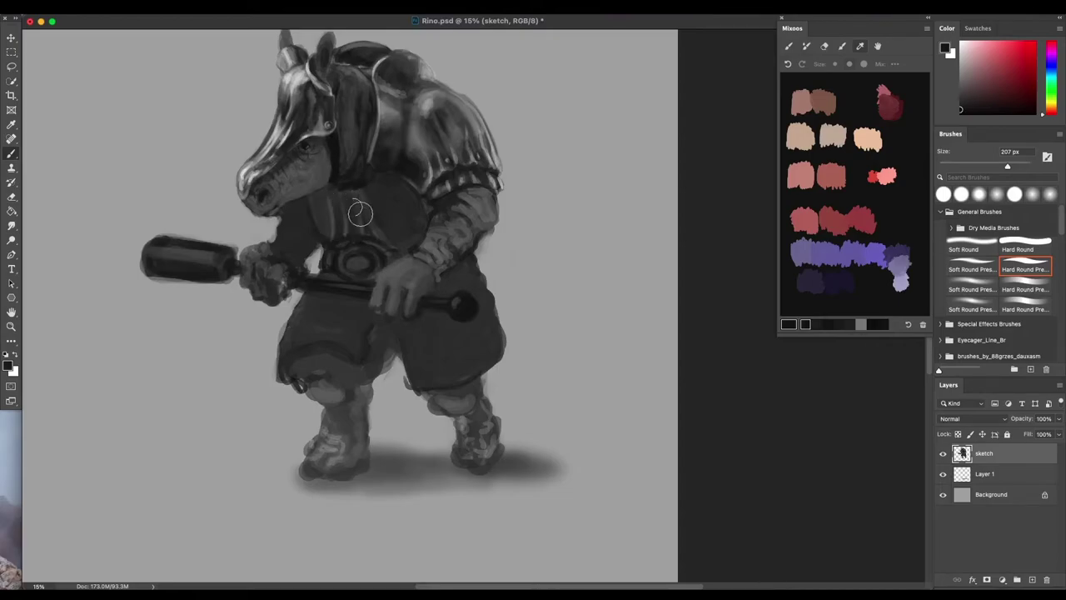
pyautogui.scroll(5, 360, 213)
pyautogui.moveTo(345, 221); pyautogui.dragTo(340, 235)
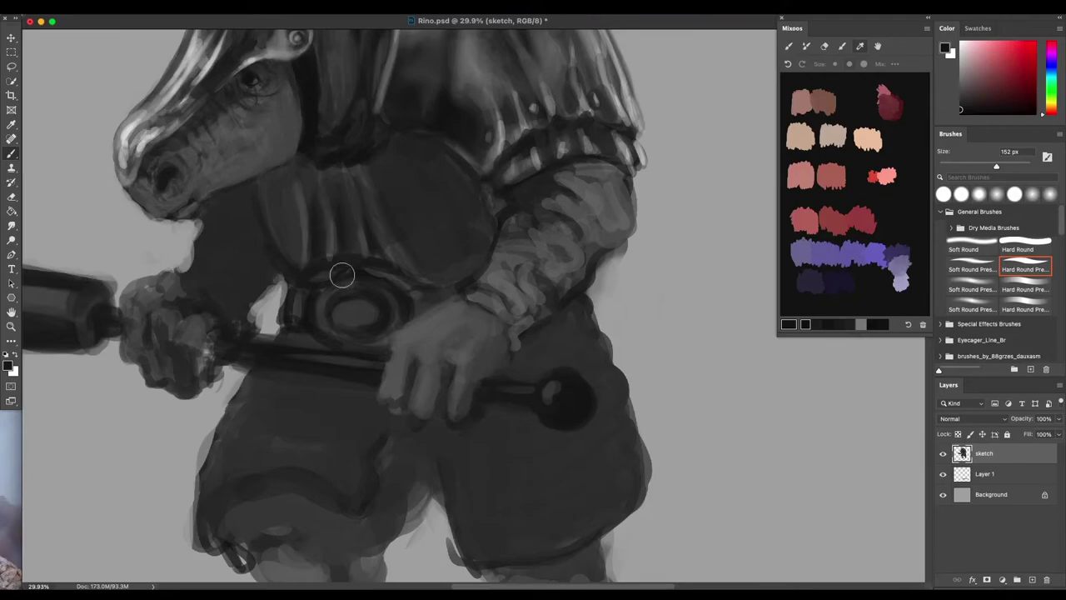
# Add thin bright highlights along the chest ridges with a light grey sampled from the muzzle armour and a 101 px brush.
pyautogui.keyDown('alt'); pyautogui.click(338, 230); pyautogui.keyUp('alt')
pyautogui.moveTo(334, 238); pyautogui.dragTo(324, 237)
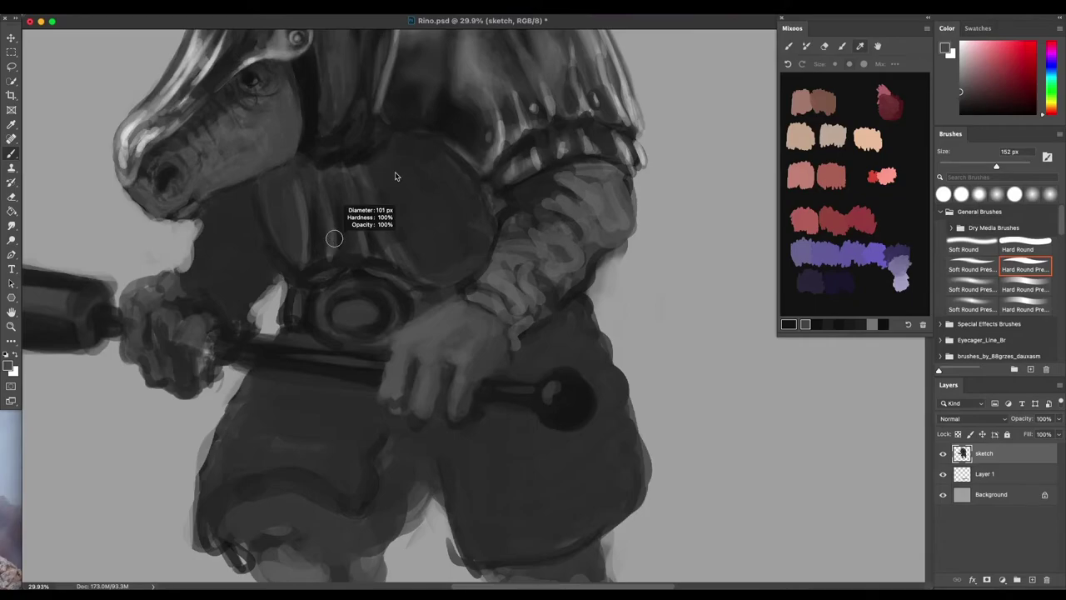
pyautogui.keyDown('alt'); pyautogui.click(151, 126); pyautogui.keyUp('alt')
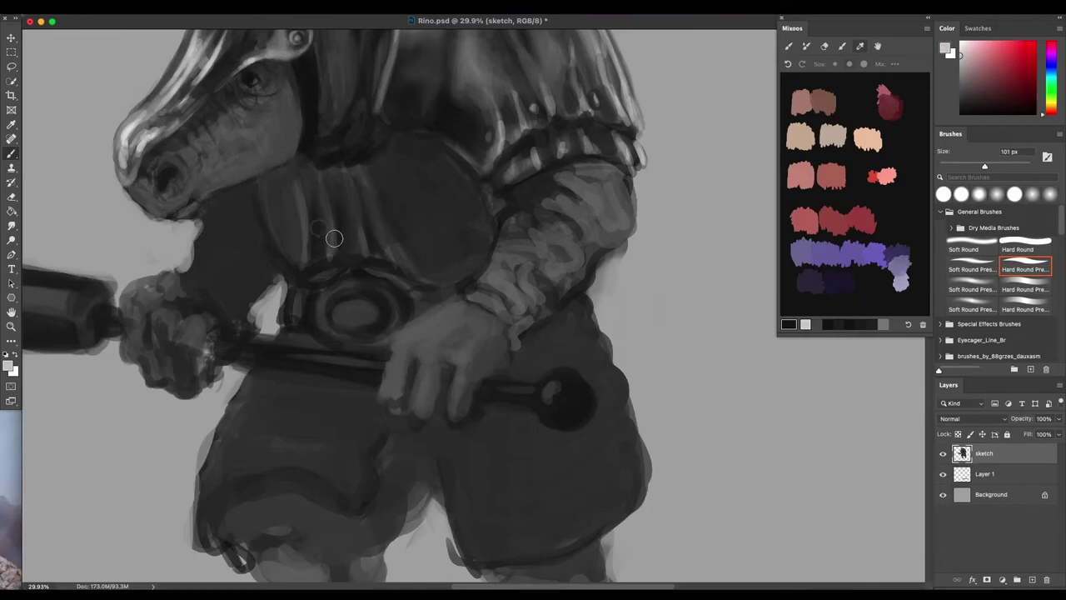
pyautogui.moveTo(321, 259)
pyautogui.mouseDown()
pyautogui.moveTo(319, 194)
pyautogui.moveTo(323, 229)
pyautogui.moveTo(298, 269)
pyautogui.moveTo(299, 240)
pyautogui.mouseUp()
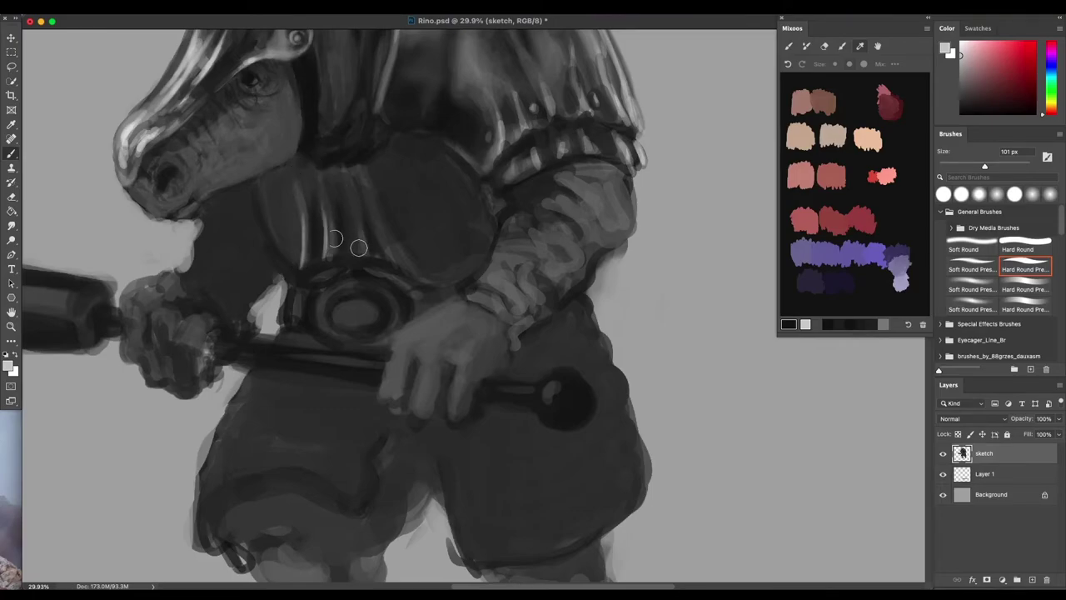
# Blend the ridge highlights with sampled mid-grey and darken the central groove, using a 129 px brush.
pyautogui.keyDown('alt'); pyautogui.click(304, 197); pyautogui.keyUp('alt')
pyautogui.moveTo(310, 210)
pyautogui.mouseDown()
pyautogui.moveTo(300, 214)
pyautogui.moveTo(303, 264)
pyautogui.moveTo(325, 255)
pyautogui.mouseUp()
pyautogui.keyDown('alt'); pyautogui.click(303, 213); pyautogui.keyUp('alt')
pyautogui.keyDown('alt'); pyautogui.click(305, 211); pyautogui.keyUp('alt')
pyautogui.moveTo(325, 213)
pyautogui.mouseDown()
pyautogui.moveTo(325, 255)
pyautogui.moveTo(360, 250)
pyautogui.mouseUp()
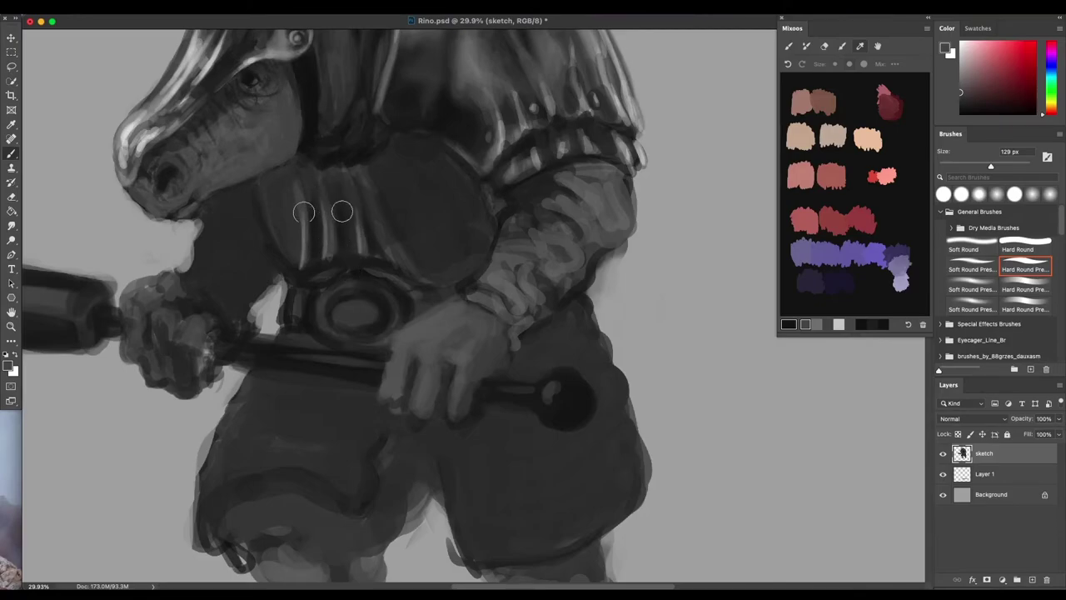
pyautogui.keyDown('alt'); pyautogui.click(341, 219); pyautogui.keyUp('alt')
pyautogui.moveTo(335, 189); pyautogui.dragTo(341, 254)
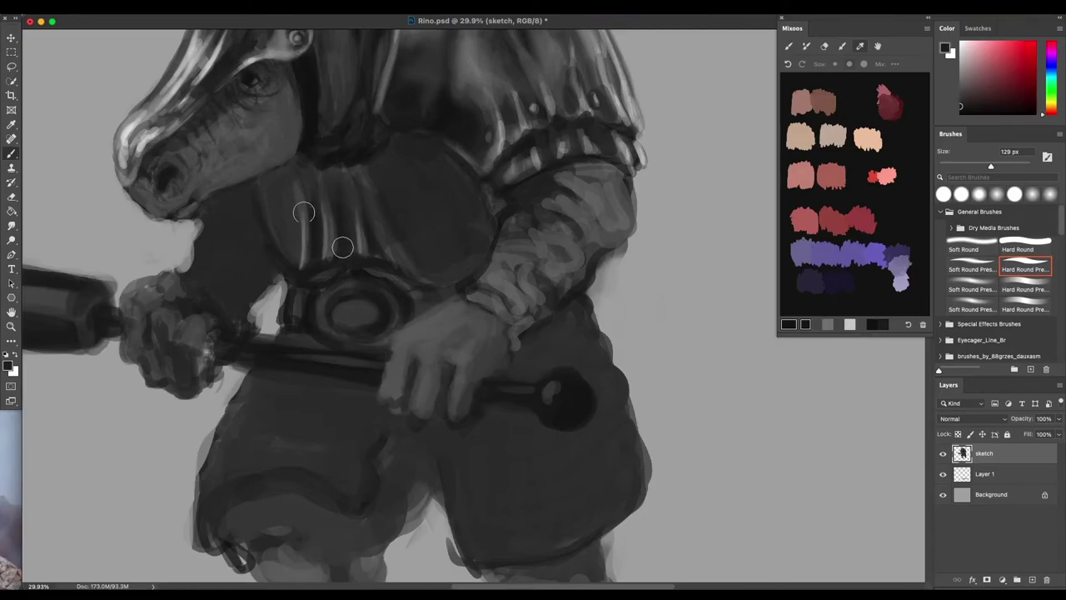
# Widen the reflections on the two central chest ridges with sampled greys and the 129 px brush.
pyautogui.keyDown('alt'); pyautogui.click(304, 213); pyautogui.keyUp('alt')
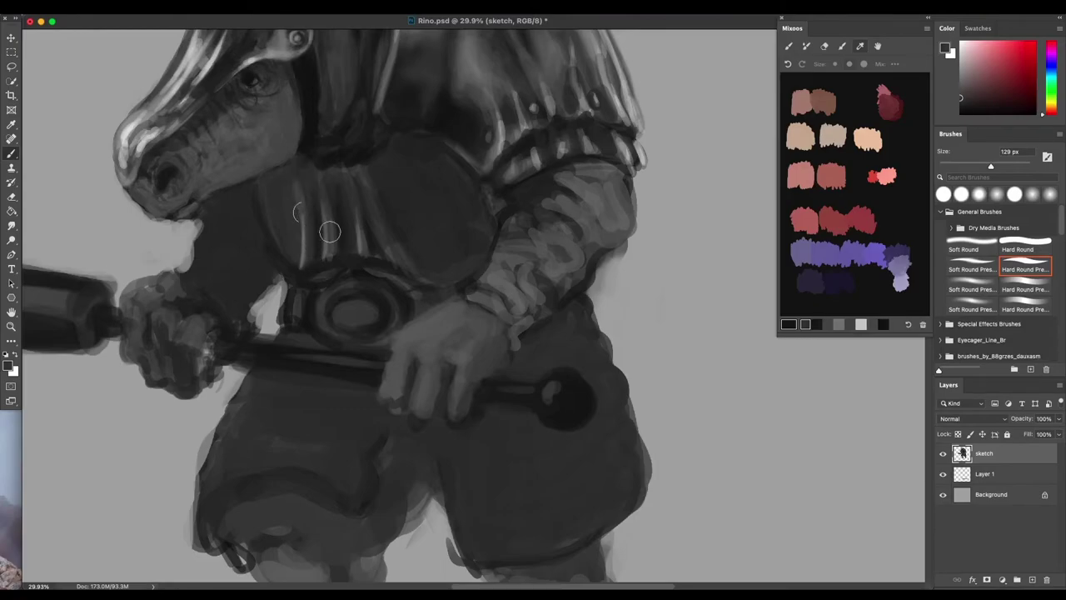
pyautogui.keyDown('alt'); pyautogui.click(305, 251); pyautogui.keyUp('alt')
pyautogui.moveTo(322, 254)
pyautogui.mouseDown()
pyautogui.moveTo(321, 181)
pyautogui.moveTo(353, 256)
pyautogui.moveTo(349, 194)
pyautogui.moveTo(354, 249)
pyautogui.mouseUp()
pyautogui.moveTo(347, 191); pyautogui.dragTo(355, 249)
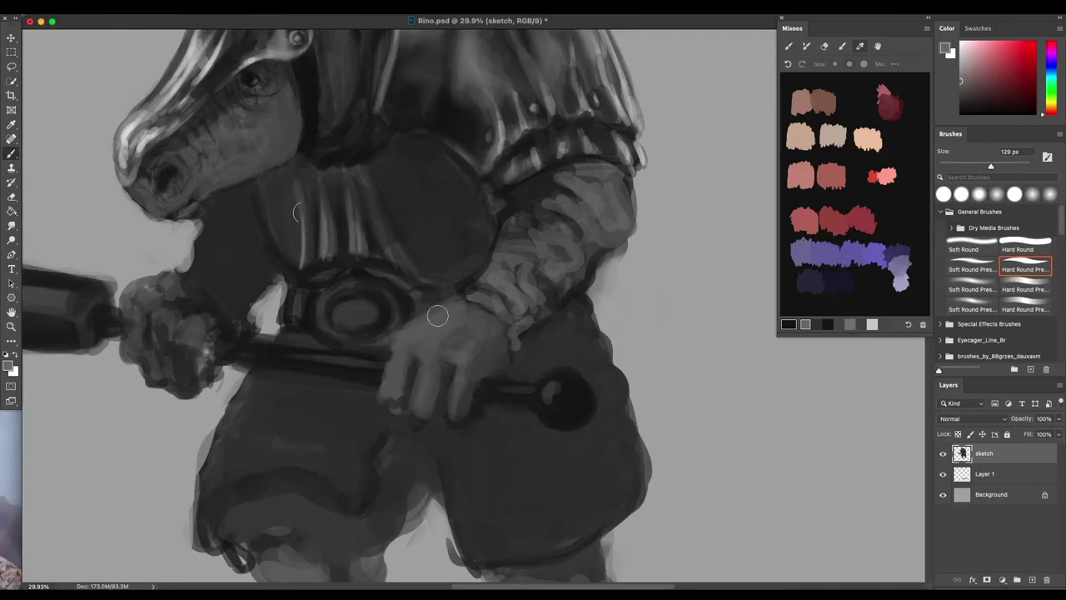
# Refine the lower ends of the chest ridges above the belt buckle with sampled dark and mid greys and a 62 px brush.
pyautogui.scroll(-2, 441, 350)
pyautogui.scroll(-2, 485, 421)
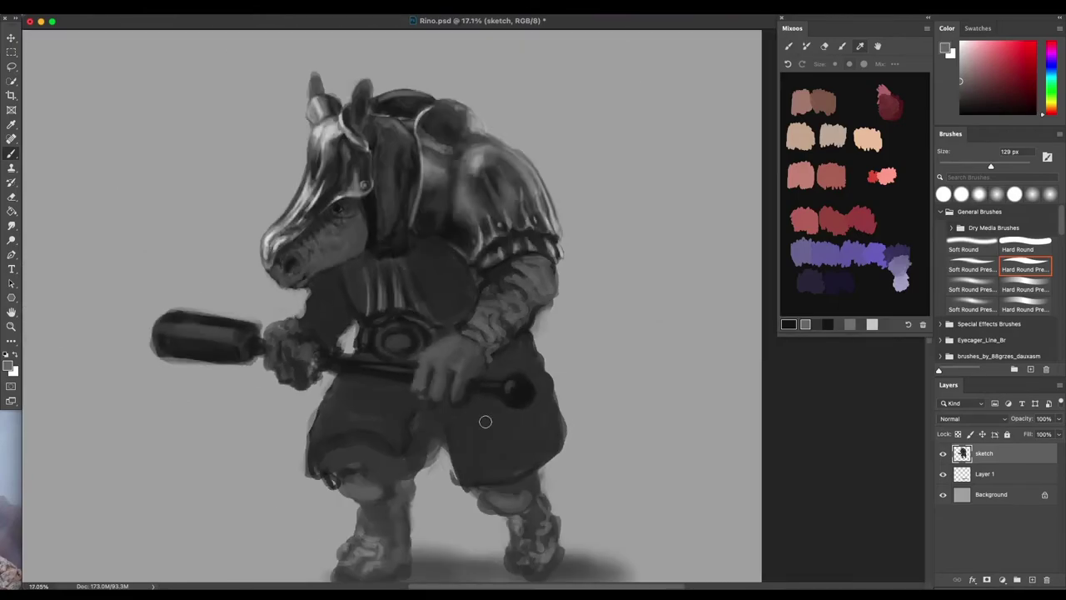
pyautogui.scroll(3, 405, 316)
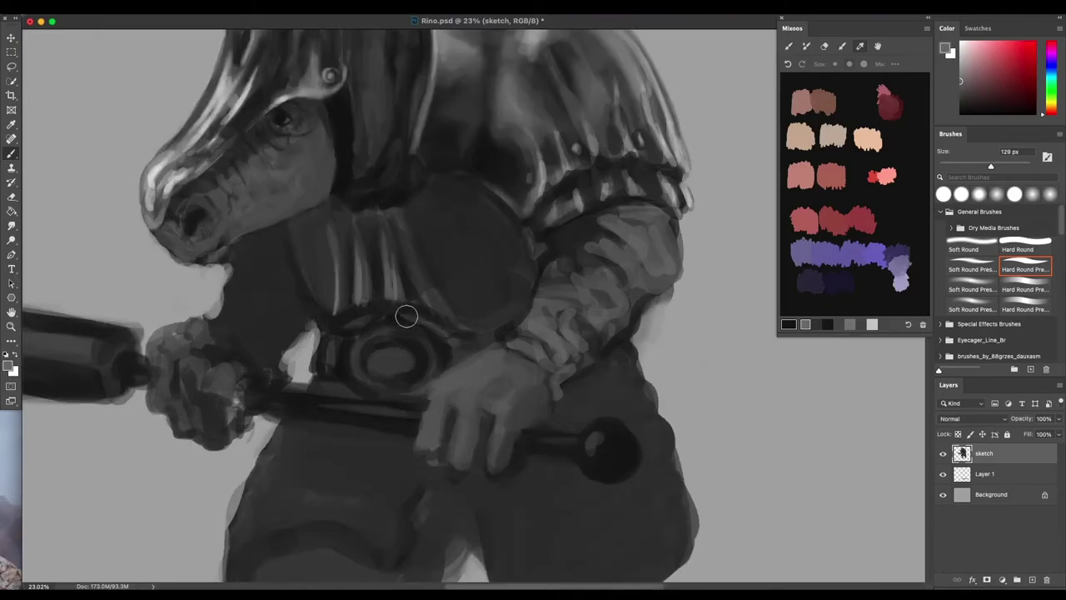
pyautogui.scroll(2, 414, 222)
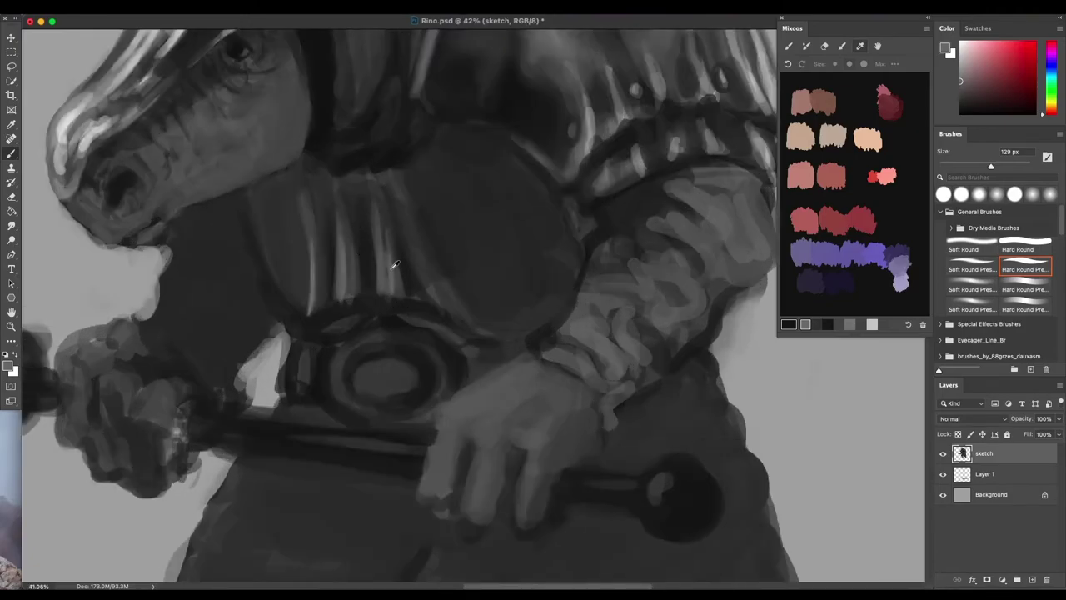
pyautogui.keyDown('alt'); pyautogui.click(386, 216); pyautogui.keyUp('alt')
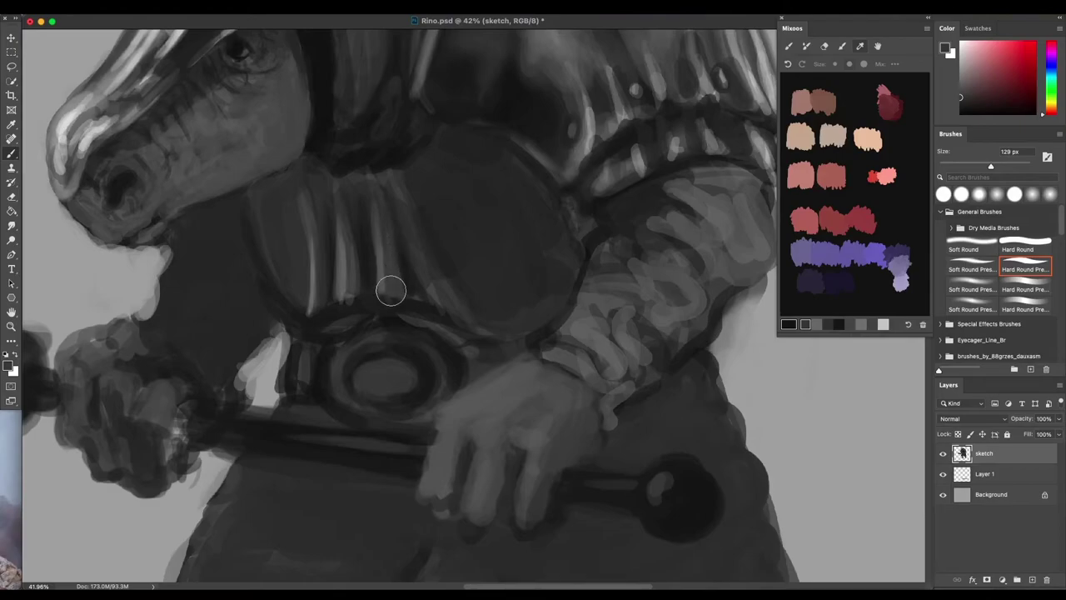
pyautogui.moveTo(394, 293); pyautogui.dragTo(355, 282)
pyautogui.keyDown('alt'); pyautogui.click(325, 316); pyautogui.keyUp('alt')
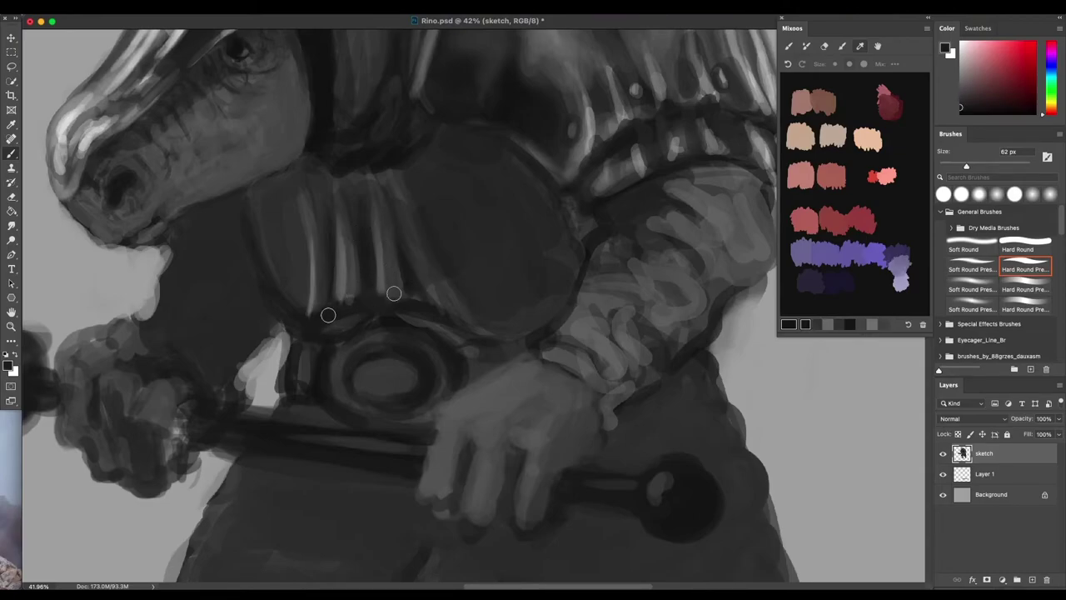
pyautogui.keyDown('alt'); pyautogui.click(362, 281); pyautogui.keyUp('alt')
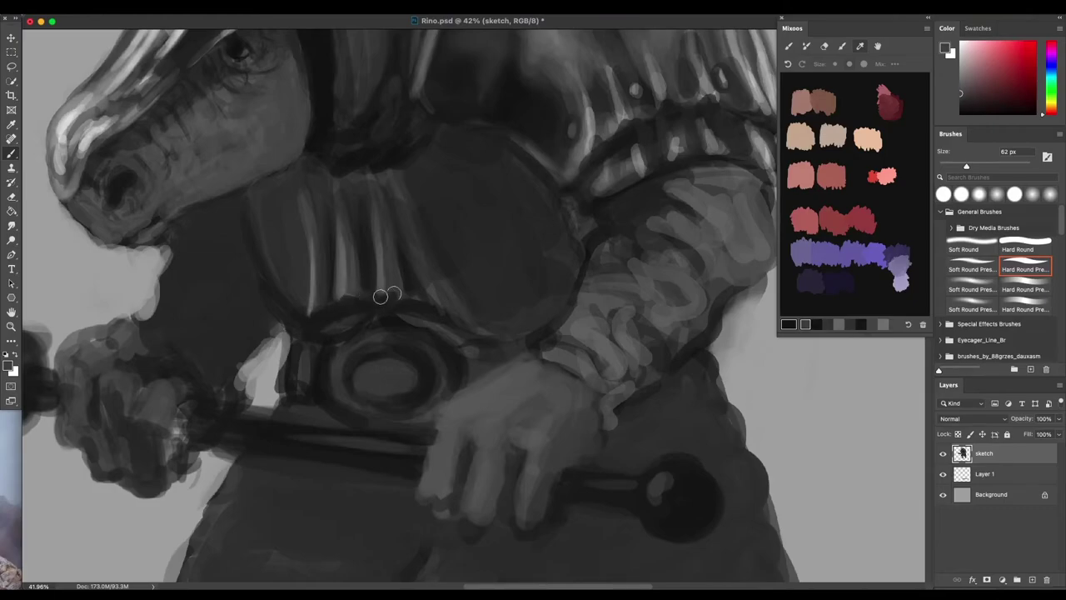
pyautogui.keyDown('alt'); pyautogui.click(374, 262); pyautogui.keyUp('alt')
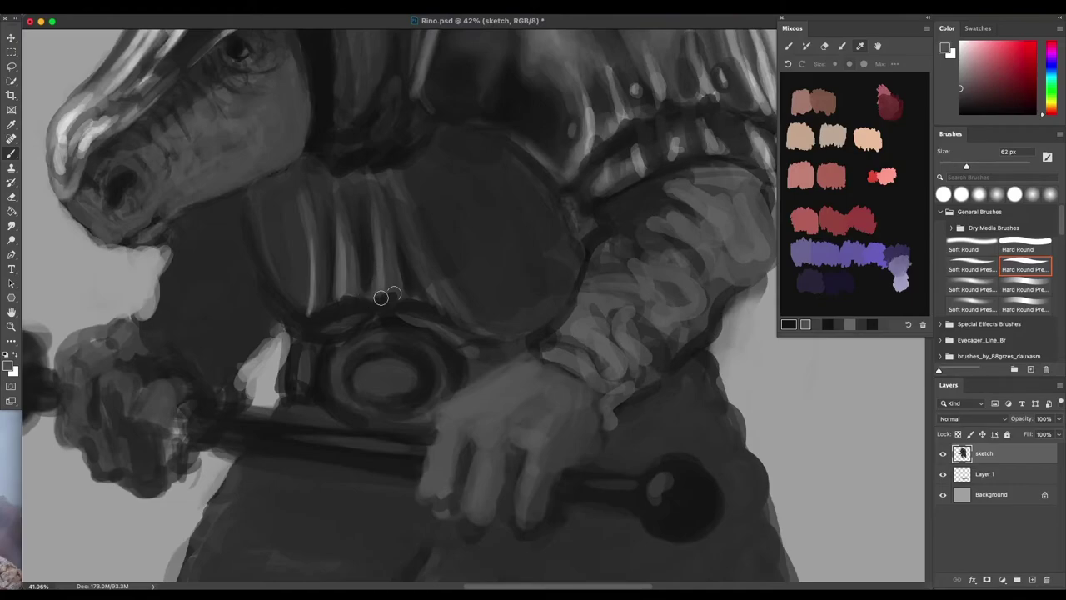
pyautogui.keyDown('alt'); pyautogui.click(393, 288); pyautogui.keyUp('alt')
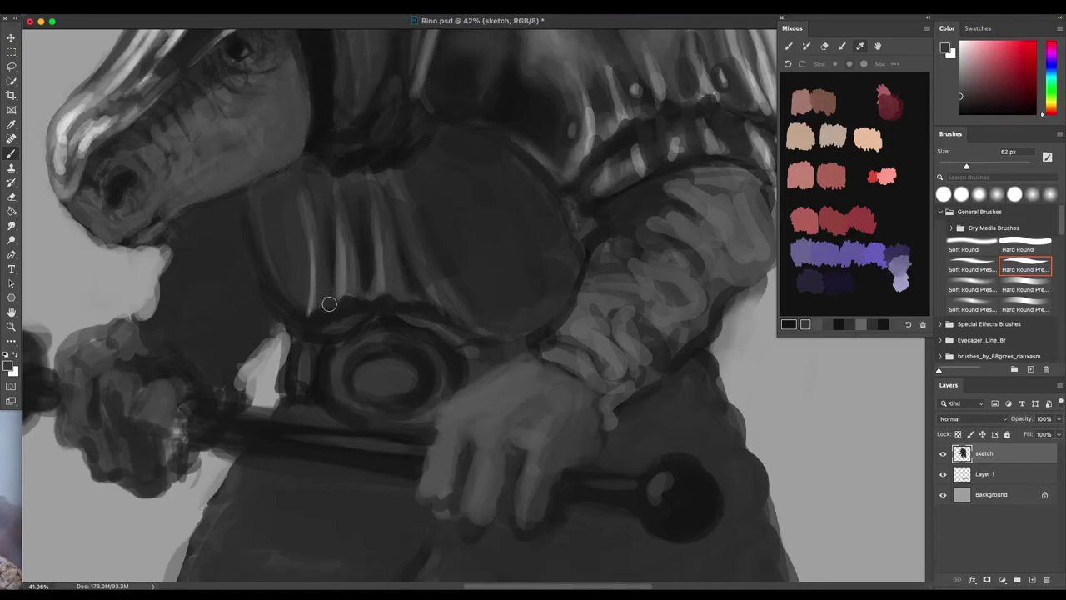
# Soften the central groove between the chest ridges with sampled dark greys and a 156 px brush.
pyautogui.scroll(-4, 394, 323)
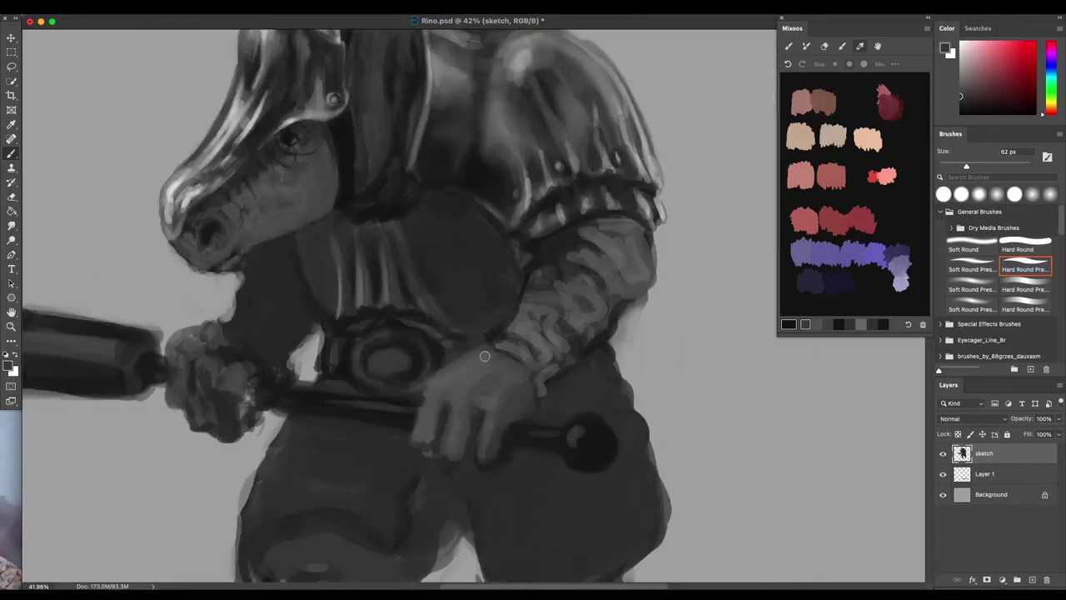
pyautogui.scroll(1, 409, 311)
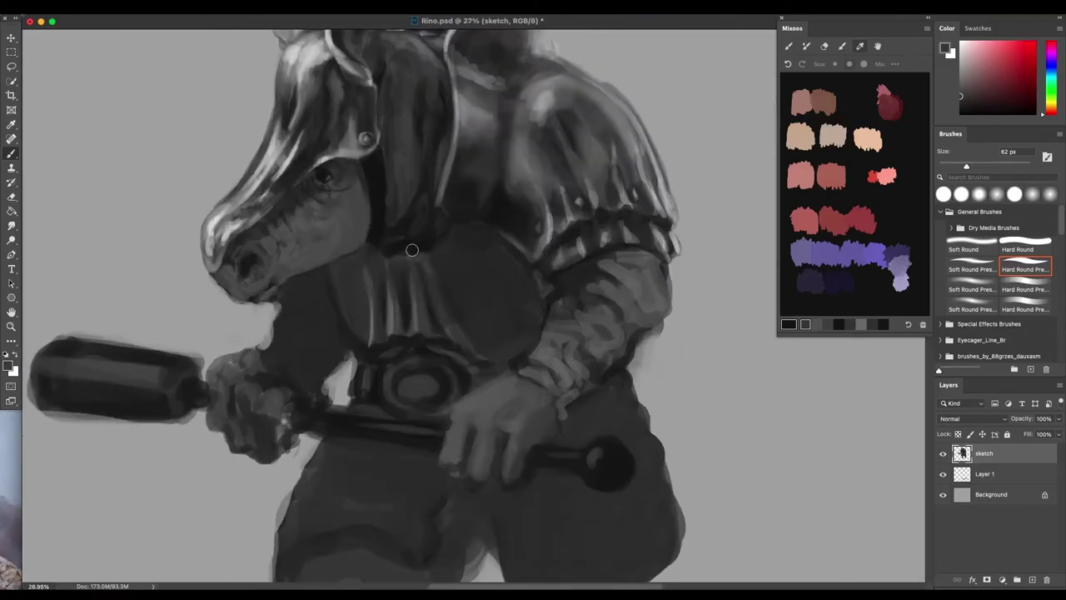
pyautogui.scroll(2, 409, 311)
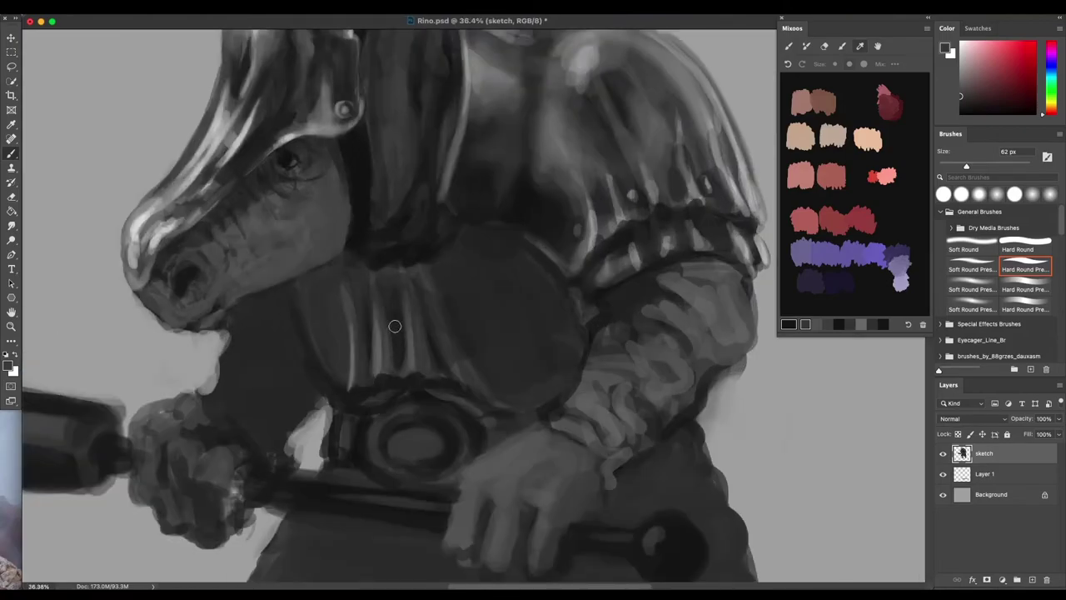
pyautogui.keyDown('ctrl'); pyautogui.keyDown('alt'); pyautogui.moveTo(402, 332); pyautogui.dragTo(400, 365); pyautogui.keyUp('alt'); pyautogui.keyUp('ctrl')
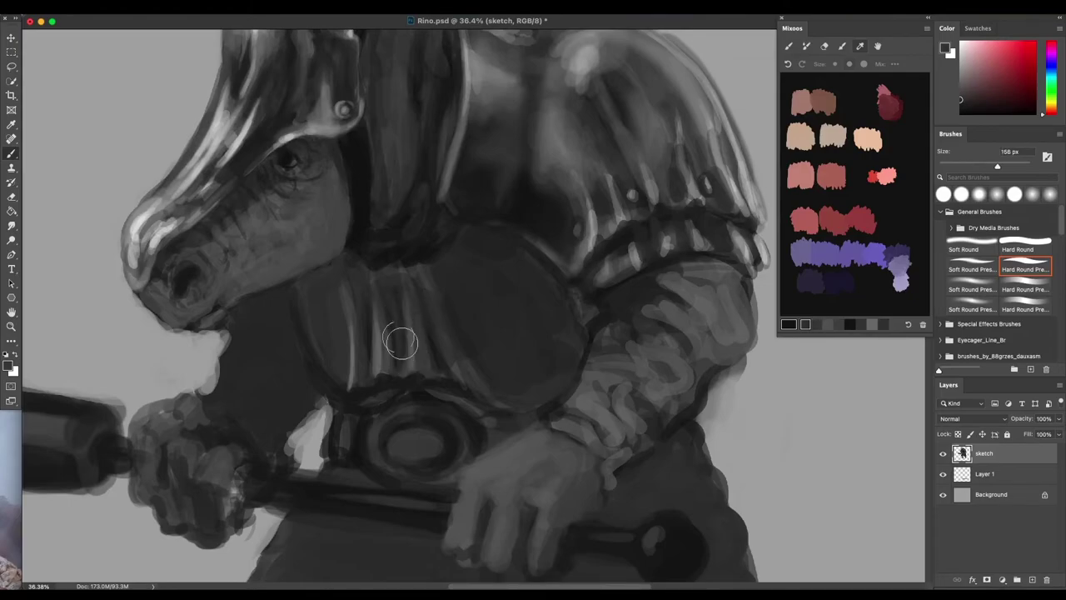
pyautogui.keyDown('alt'); pyautogui.click(408, 355); pyautogui.keyUp('alt')
pyautogui.moveTo(406, 366); pyautogui.dragTo(398, 298)
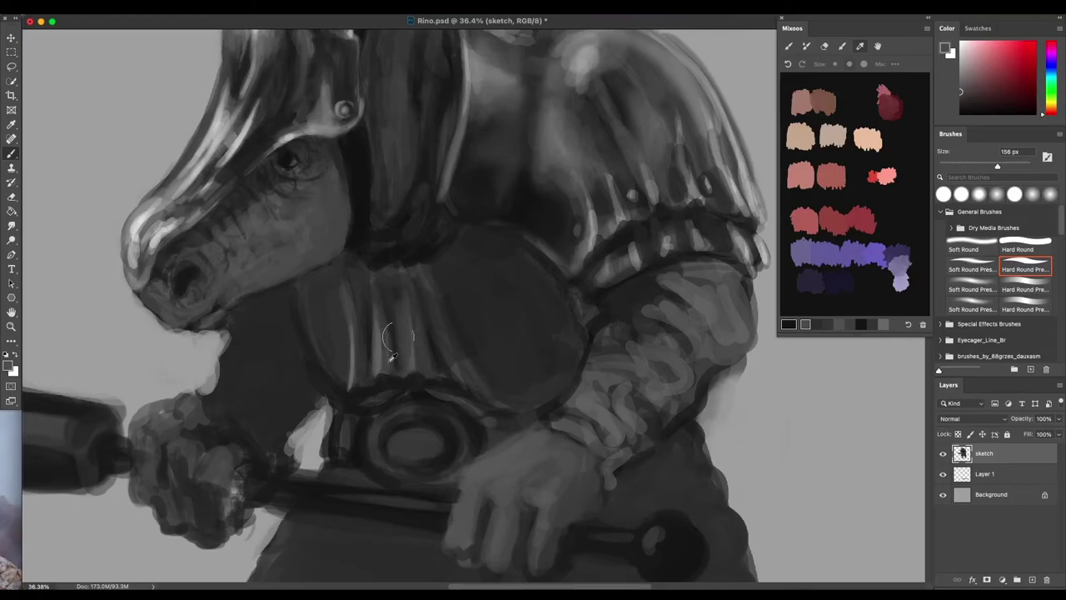
pyautogui.keyDown('alt'); pyautogui.click(391, 356); pyautogui.keyUp('alt')
pyautogui.moveTo(370, 354)
pyautogui.mouseDown()
pyautogui.moveTo(367, 365)
pyautogui.moveTo(369, 328)
pyautogui.mouseUp()
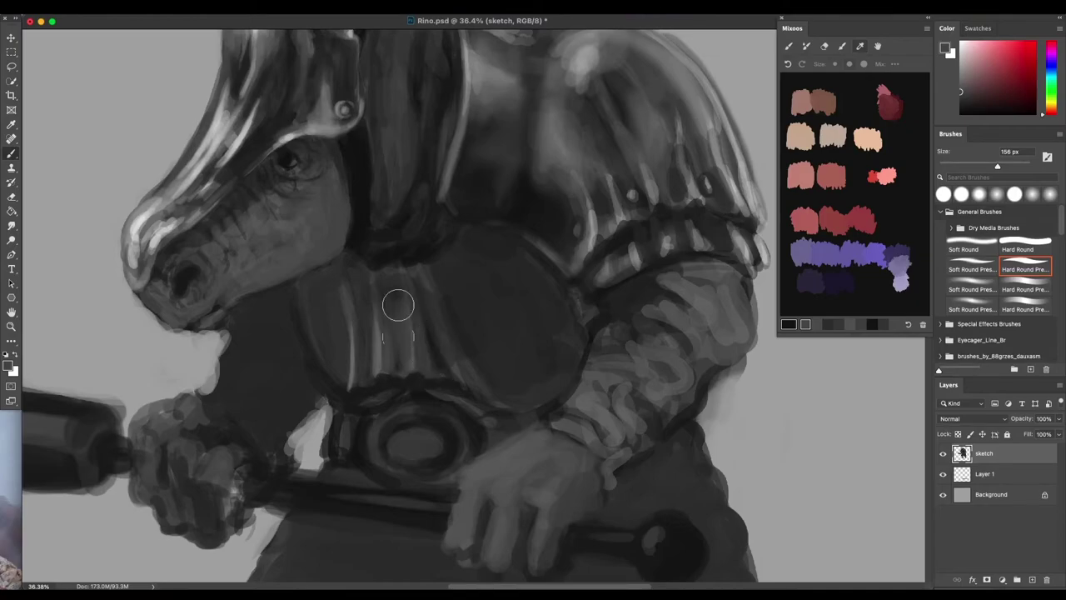
# Shade the gaps beside the central chest ridges with a near-black sampled from under the mane, using the 156 px brush.
pyautogui.keyDown('alt'); pyautogui.click(379, 254); pyautogui.keyUp('alt')
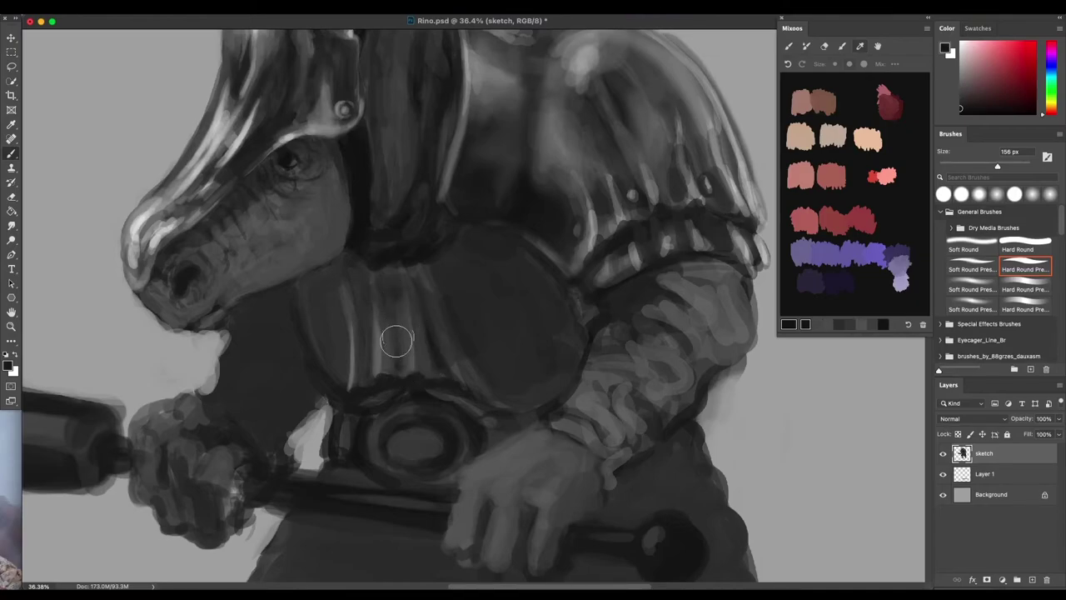
pyautogui.moveTo(386, 371)
pyautogui.mouseDown()
pyautogui.moveTo(386, 338)
pyautogui.moveTo(387, 354)
pyautogui.mouseUp()
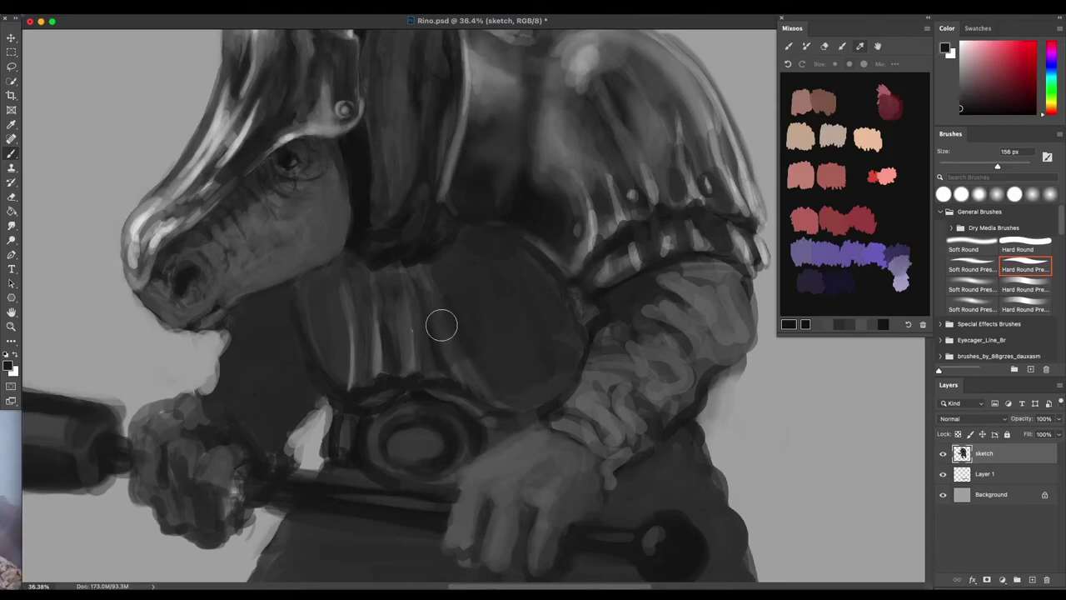
pyautogui.moveTo(359, 349); pyautogui.dragTo(357, 384)
pyautogui.moveTo(357, 330); pyautogui.dragTo(359, 383)
# Paint a sampled mid-grey highlight down the curved chest ridge nearest the gripping hand with a 106 px brush.
pyautogui.moveTo(395, 346)
pyautogui.mouseDown()
pyautogui.moveTo(361, 334)
pyautogui.moveTo(393, 341)
pyautogui.moveTo(383, 335)
pyautogui.mouseUp()
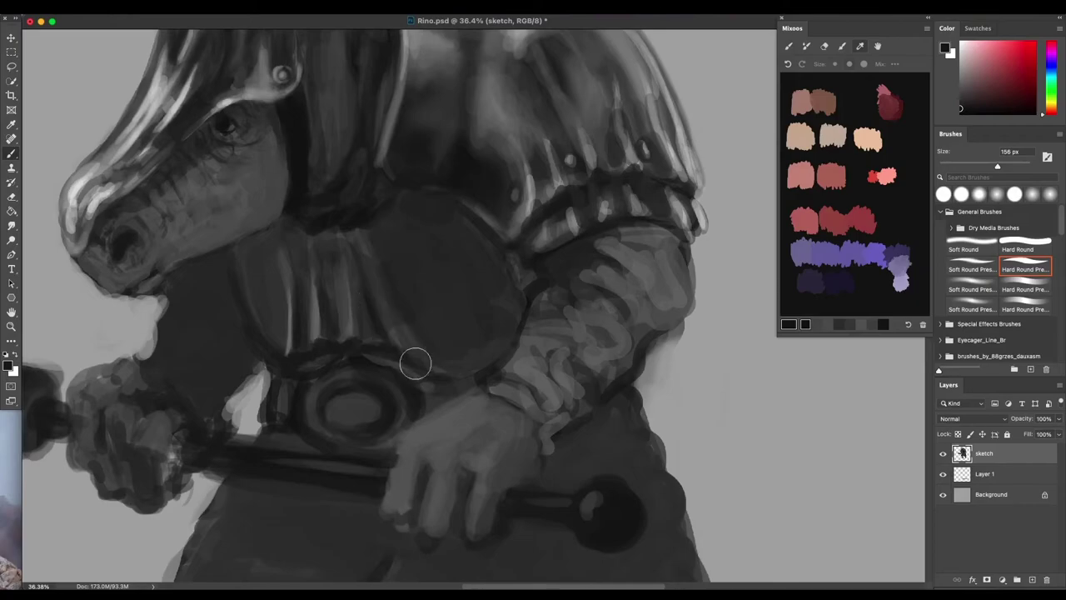
pyautogui.keyDown('alt'); pyautogui.click(383, 306); pyautogui.keyUp('alt')
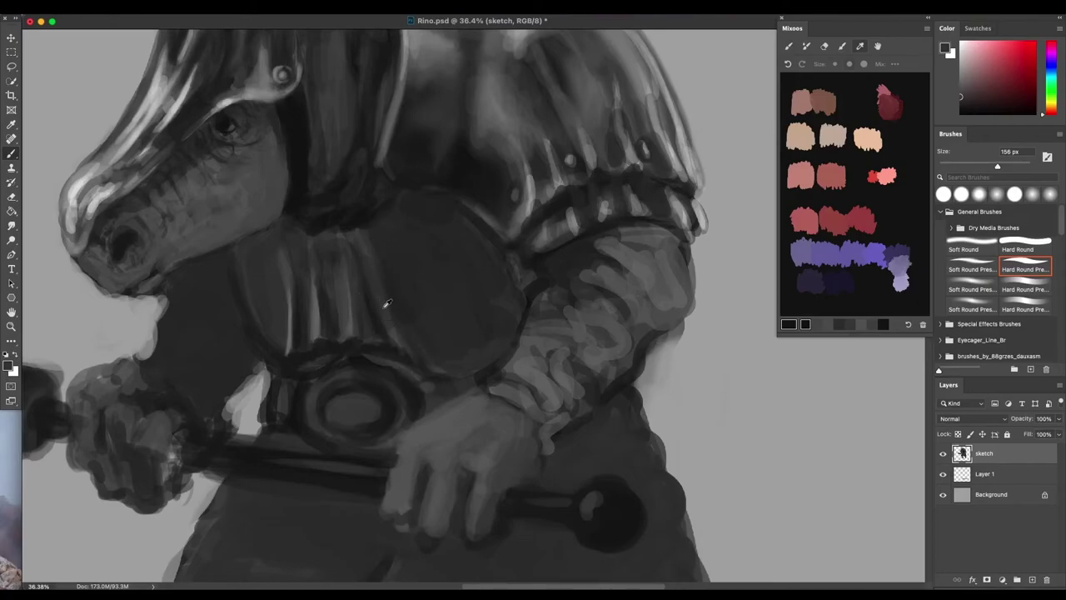
pyautogui.moveTo(381, 304); pyautogui.dragTo(349, 325)
pyautogui.keyDown('alt'); pyautogui.click(288, 345); pyautogui.keyUp('alt')
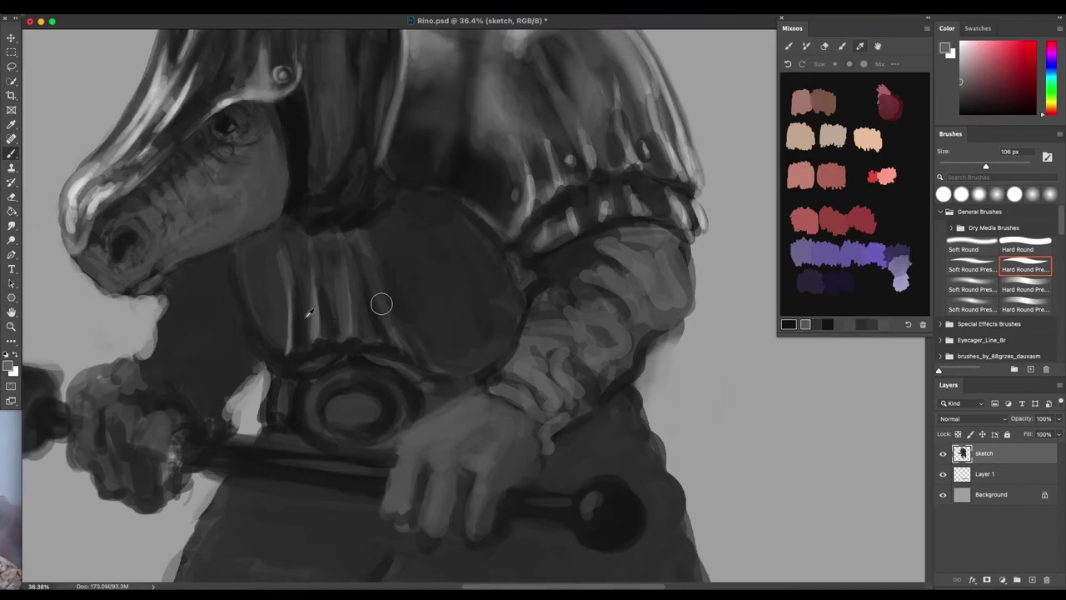
pyautogui.keyDown('alt'); pyautogui.click(290, 323); pyautogui.keyUp('alt')
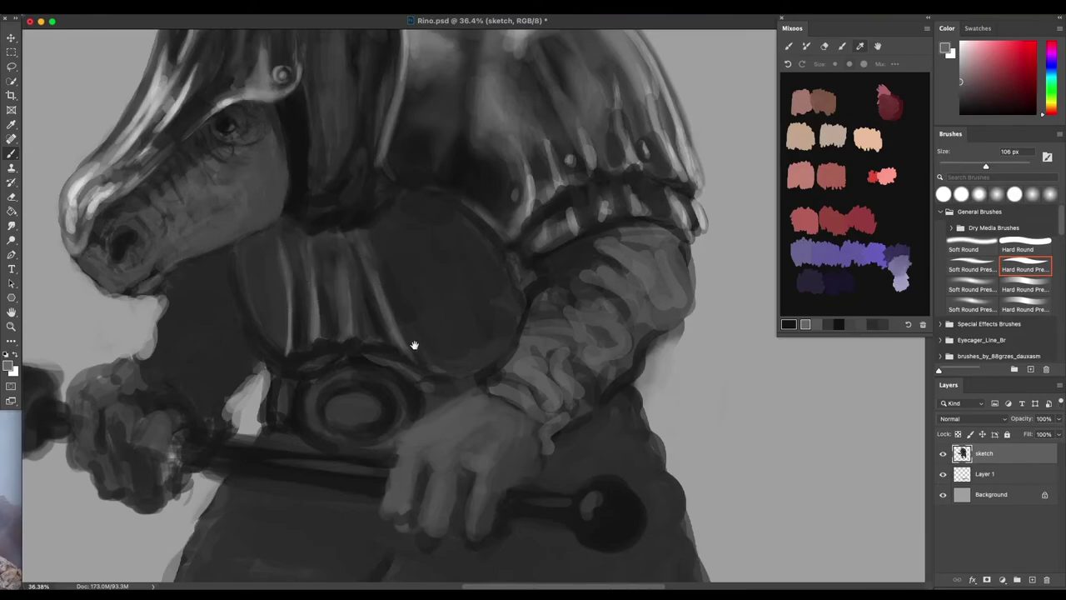
# Paint sampled mid greys over the chest plate's side panel below the jaw with a 149 px brush.
pyautogui.scroll(-3, 416, 324)
pyautogui.scroll(-2, 418, 316)
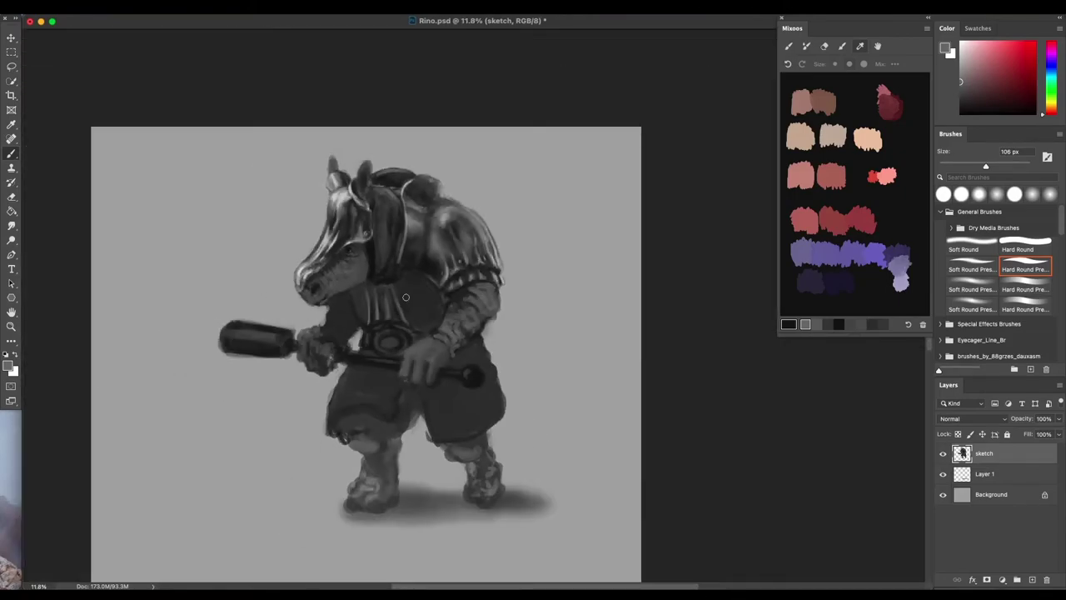
pyautogui.scroll(5, 406, 297)
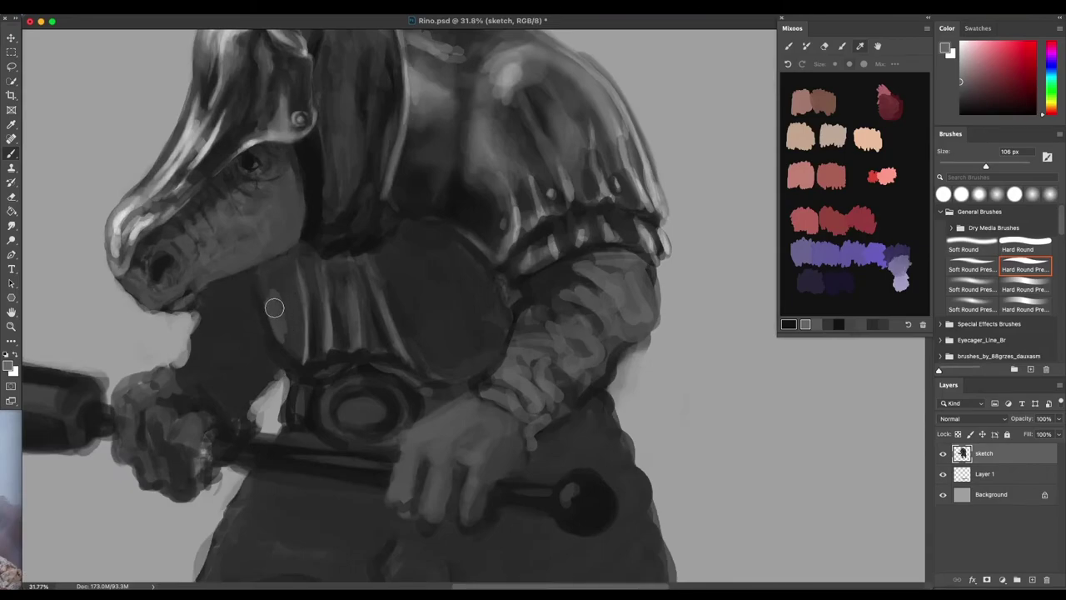
pyautogui.moveTo(282, 319)
pyautogui.mouseDown()
pyautogui.moveTo(288, 331)
pyautogui.moveTo(282, 318)
pyautogui.mouseUp()
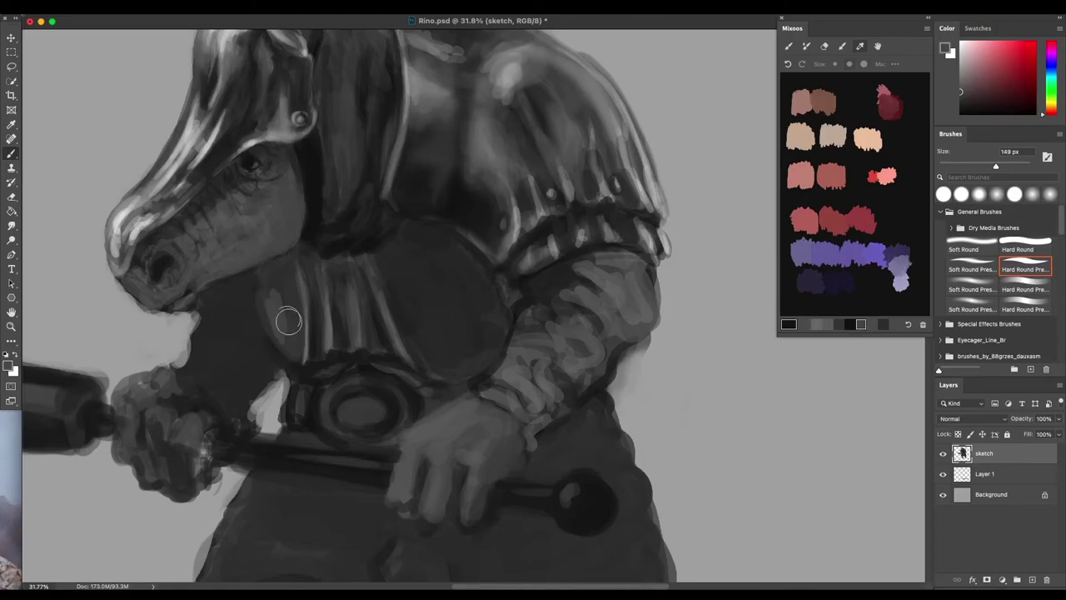
pyautogui.keyDown('alt'); pyautogui.click(306, 324); pyautogui.keyUp('alt')
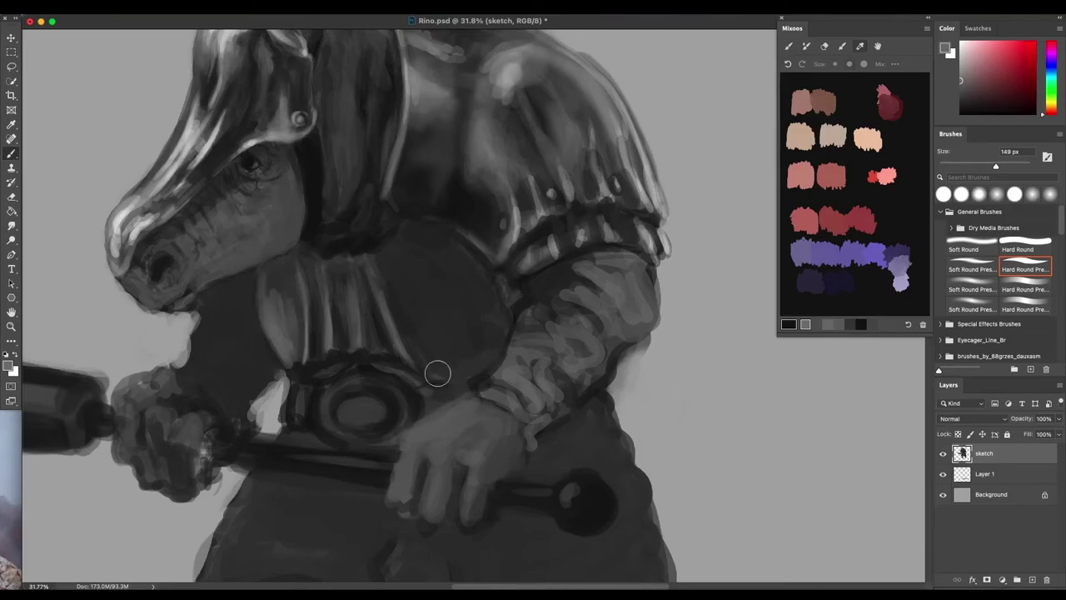
# Blend sampled greys over the rounded chest plate and the side panel with a 430 px Soft Round Pressure brush.
pyautogui.moveTo(425, 348)
pyautogui.mouseDown()
pyautogui.moveTo(435, 226)
pyautogui.moveTo(441, 348)
pyautogui.mouseUp()
pyautogui.keyDown('alt'); pyautogui.click(429, 327); pyautogui.keyUp('alt')
pyautogui.click(979, 300)
pyautogui.moveTo(430, 339); pyautogui.dragTo(428, 333)
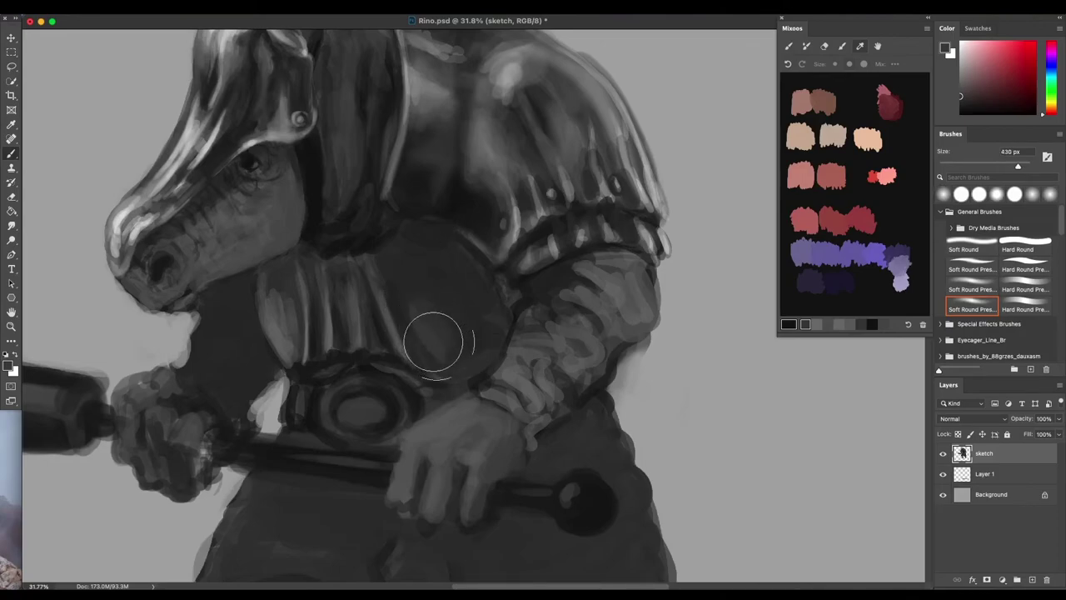
pyautogui.keyDown('alt'); pyautogui.click(283, 310); pyautogui.keyUp('alt')
pyautogui.moveTo(281, 312)
pyautogui.mouseDown()
pyautogui.moveTo(285, 333)
pyautogui.moveTo(278, 302)
pyautogui.moveTo(283, 334)
pyautogui.mouseUp()
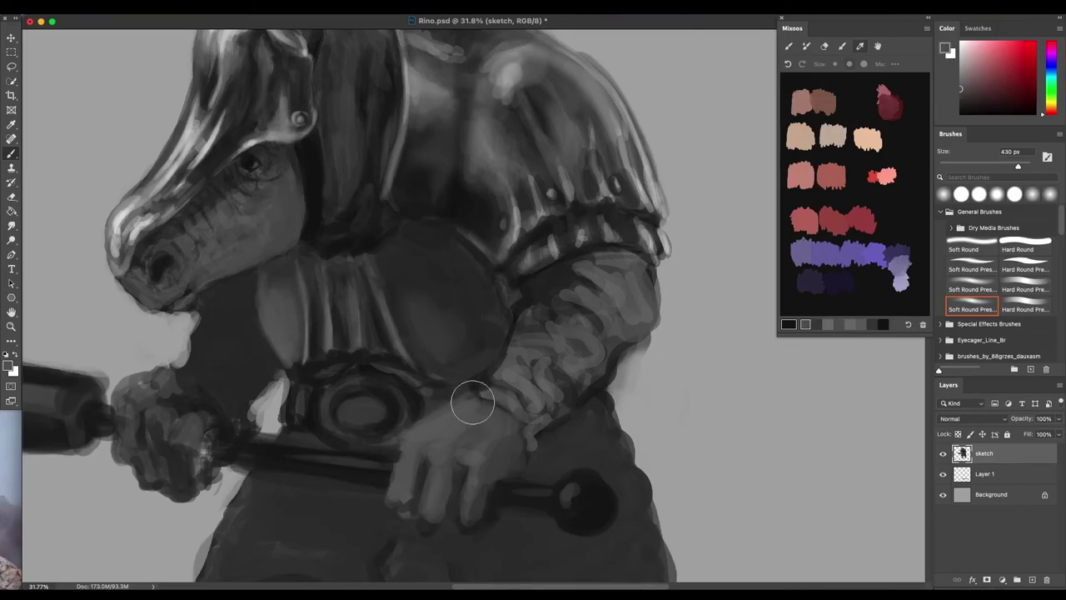
# Darken the upper chest plate and its rounded side with a sampled near-black and a 482 px soft brush.
pyautogui.scroll(-2, 472, 398)
pyautogui.scroll(-2, 474, 397)
pyautogui.keyDown('alt'); pyautogui.click(388, 277); pyautogui.keyUp('alt')
pyautogui.moveTo(429, 345); pyautogui.dragTo(436, 343)
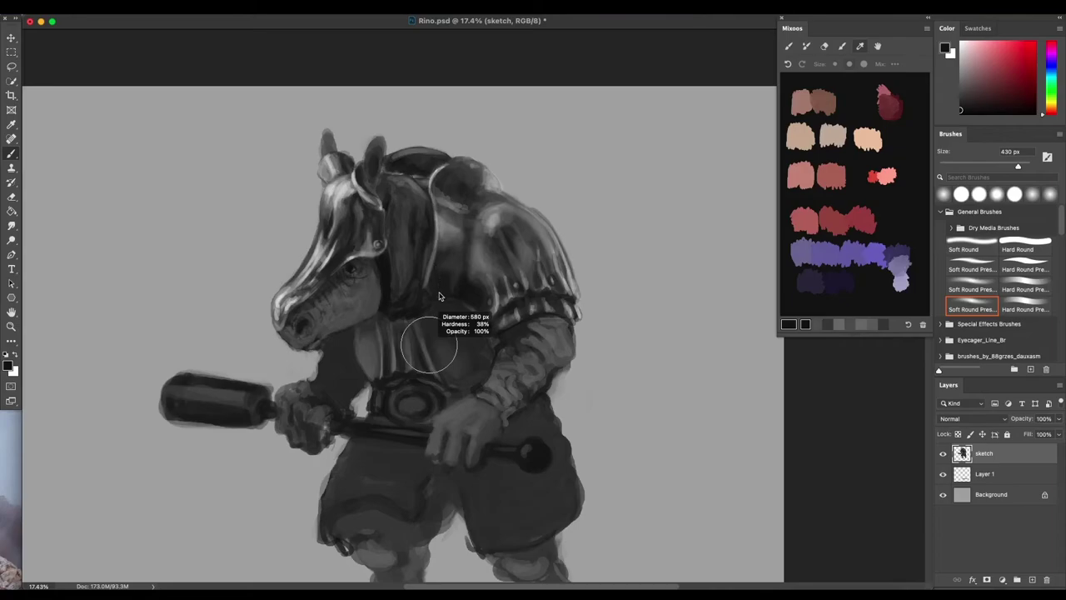
pyautogui.moveTo(435, 306); pyautogui.dragTo(434, 297)
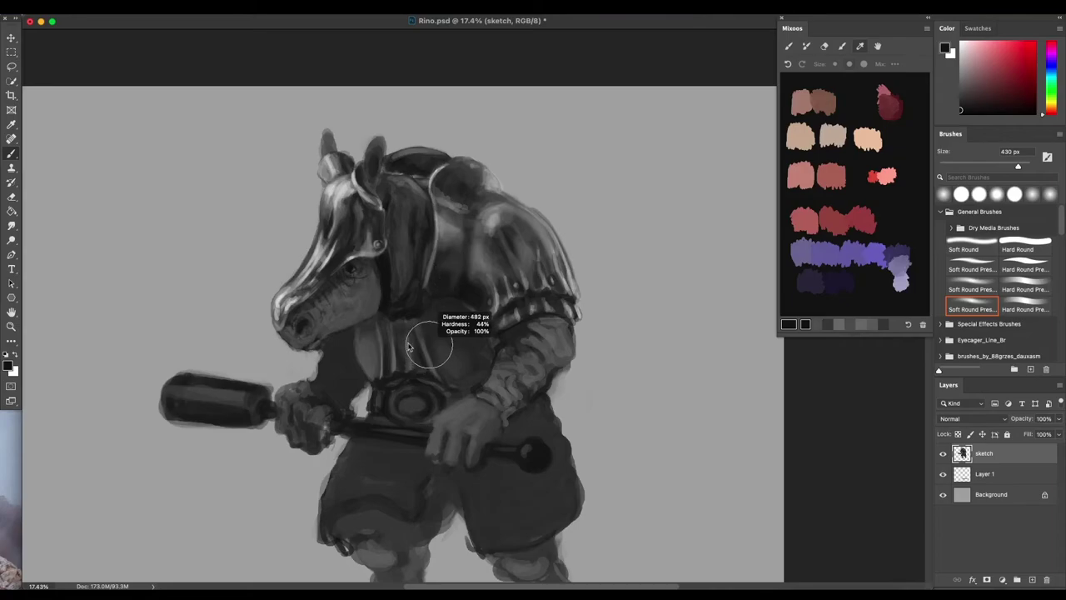
pyautogui.moveTo(374, 328); pyautogui.dragTo(392, 349)
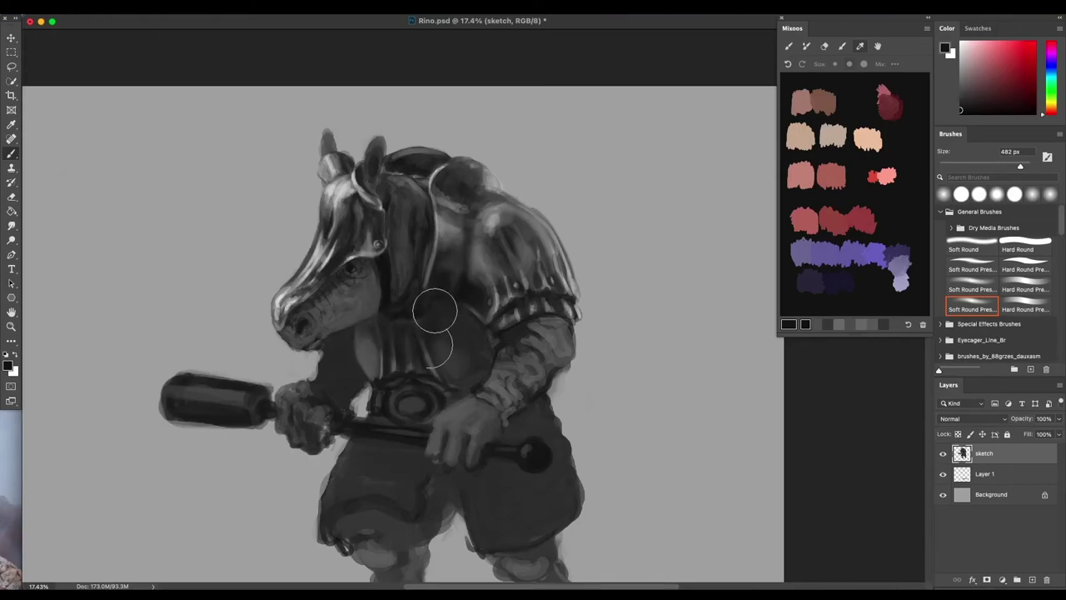
pyautogui.moveTo(425, 356)
pyautogui.mouseDown()
pyautogui.moveTo(456, 328)
pyautogui.moveTo(436, 362)
pyautogui.moveTo(459, 343)
pyautogui.moveTo(457, 379)
pyautogui.moveTo(478, 373)
pyautogui.moveTo(423, 358)
pyautogui.moveTo(473, 359)
pyautogui.moveTo(462, 314)
pyautogui.moveTo(481, 355)
pyautogui.mouseUp()
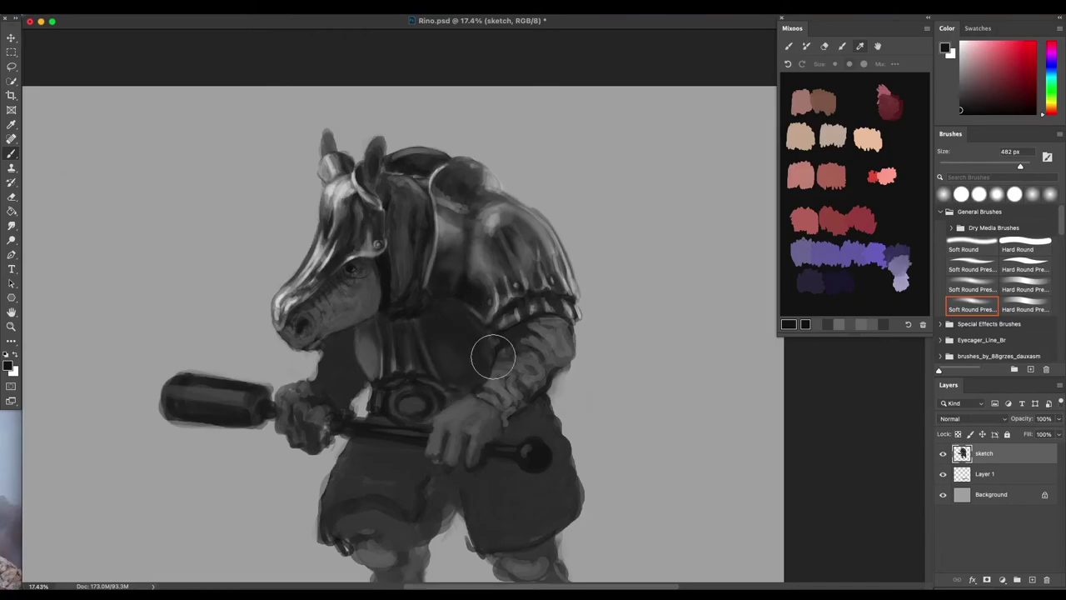
# Try a sampled light-grey highlight on the chest's side panel below the jaw with a 158 px soft brush.
pyautogui.scroll(-2, 549, 387)
pyautogui.scroll(-2, 542, 433)
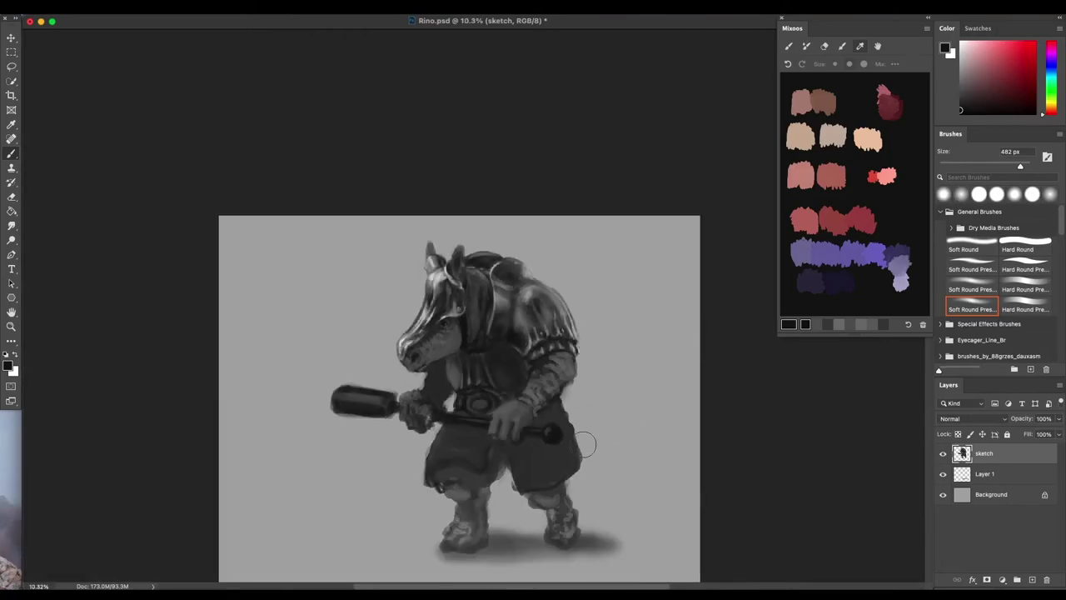
pyautogui.moveTo(588, 402); pyautogui.dragTo(548, 389)
pyautogui.scroll(5, 442, 365)
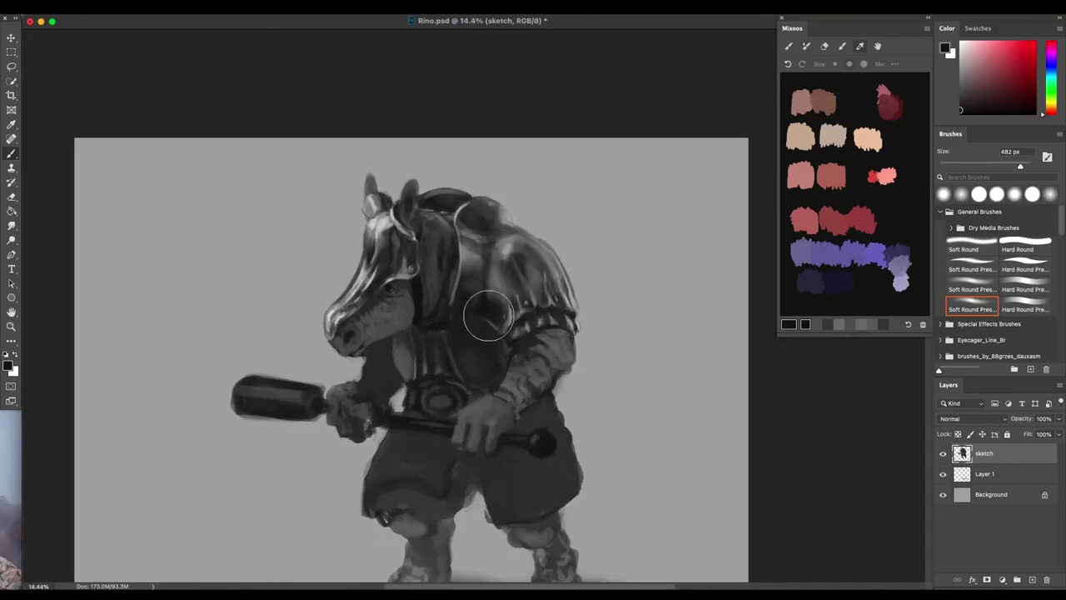
pyautogui.keyDown('alt'); pyautogui.click(338, 252); pyautogui.keyUp('alt')
pyautogui.moveTo(372, 337); pyautogui.dragTo(361, 322)
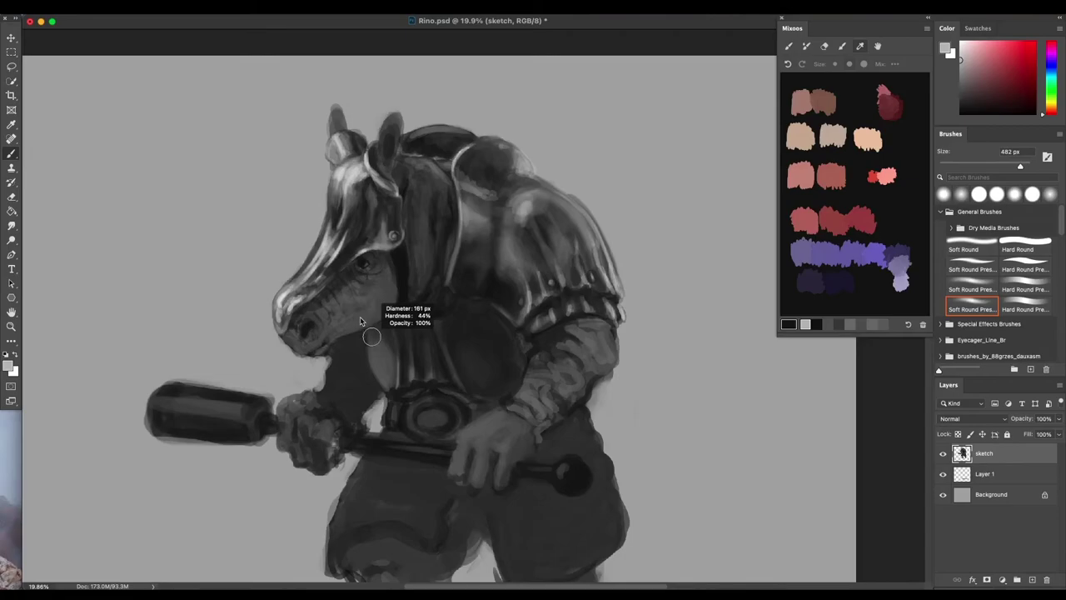
pyautogui.moveTo(377, 359)
pyautogui.mouseDown()
pyautogui.moveTo(379, 369)
pyautogui.moveTo(388, 347)
pyautogui.mouseUp()
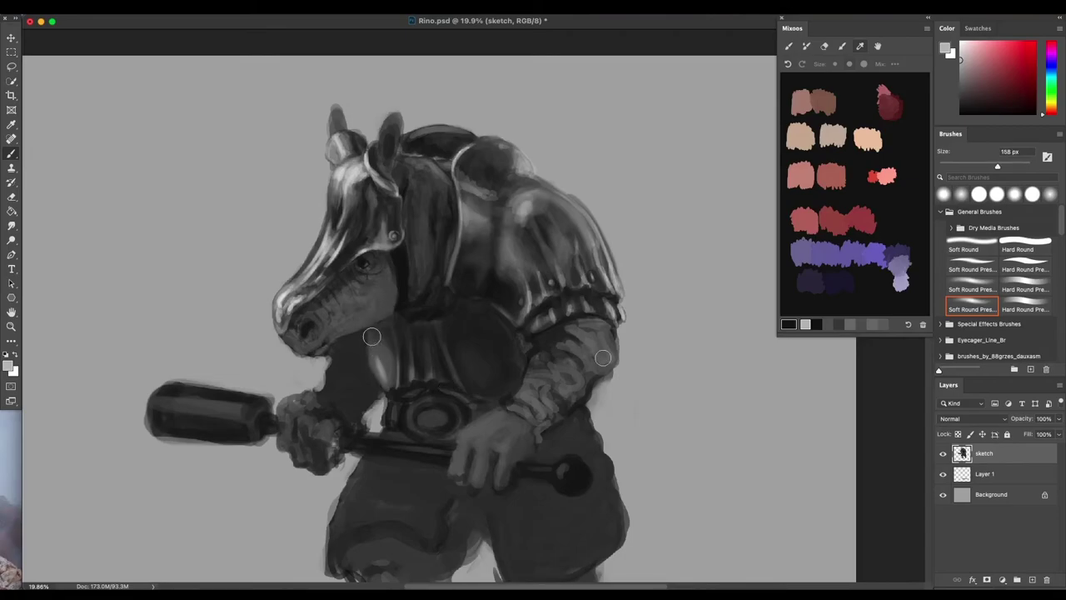
pyautogui.scroll(2, 436, 364)
pyautogui.scroll(2, 352, 328)
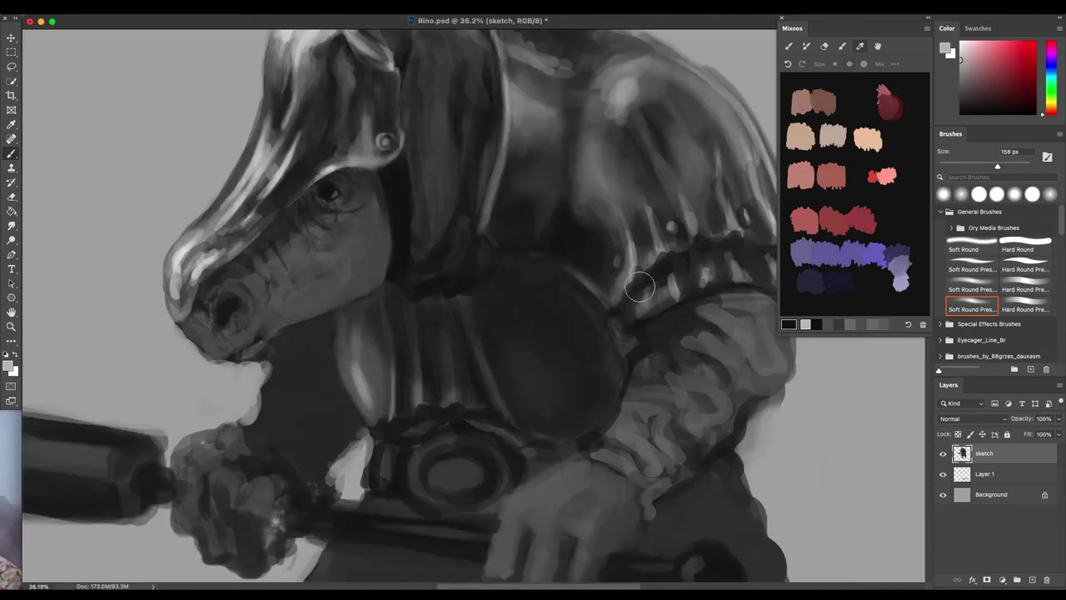
# Undo the recent highlight and shading strokes on the chest plate.
pyautogui.press('super+z')
pyautogui.press('super+z')
pyautogui.press('super+z')
pyautogui.moveTo(403, 372); pyautogui.dragTo(405, 390)
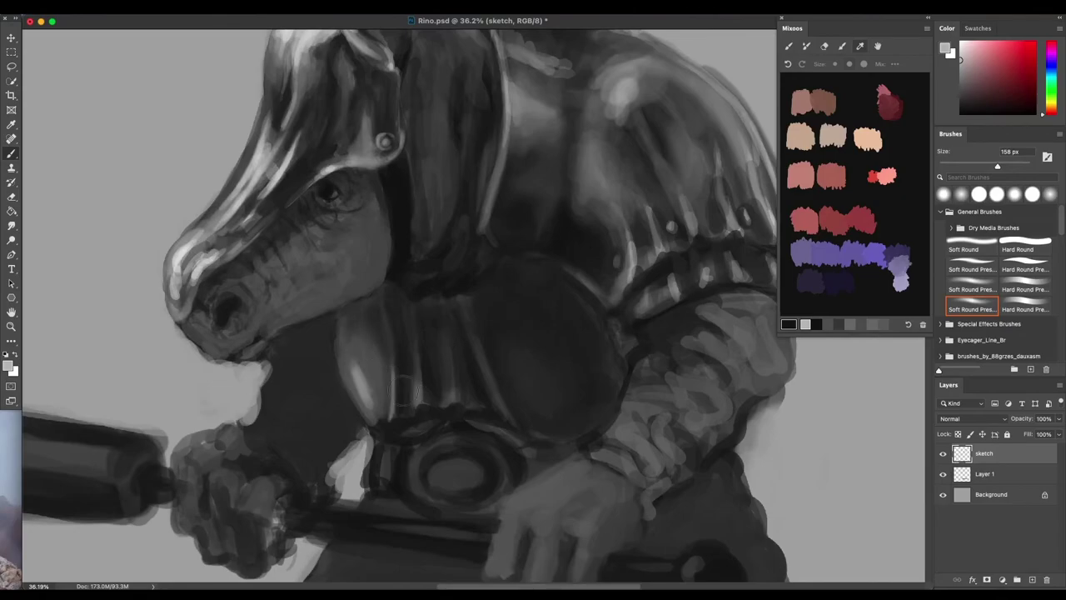
pyautogui.press('super+z')
pyautogui.press('super+z')
pyautogui.moveTo(474, 364); pyautogui.dragTo(492, 403)
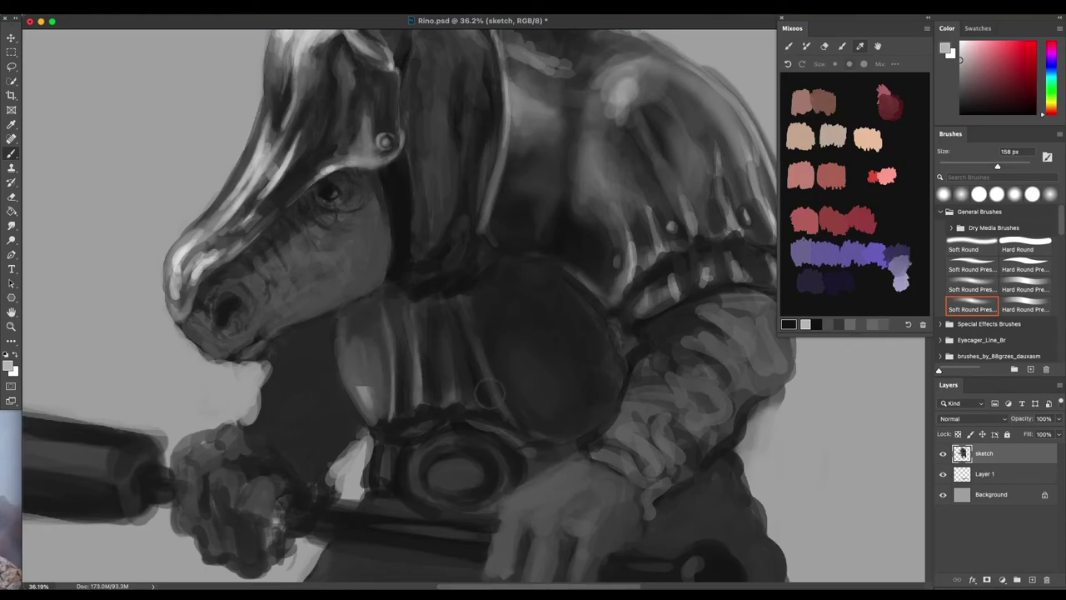
pyautogui.moveTo(523, 346); pyautogui.dragTo(533, 408)
pyautogui.scroll(-6, 534, 448)
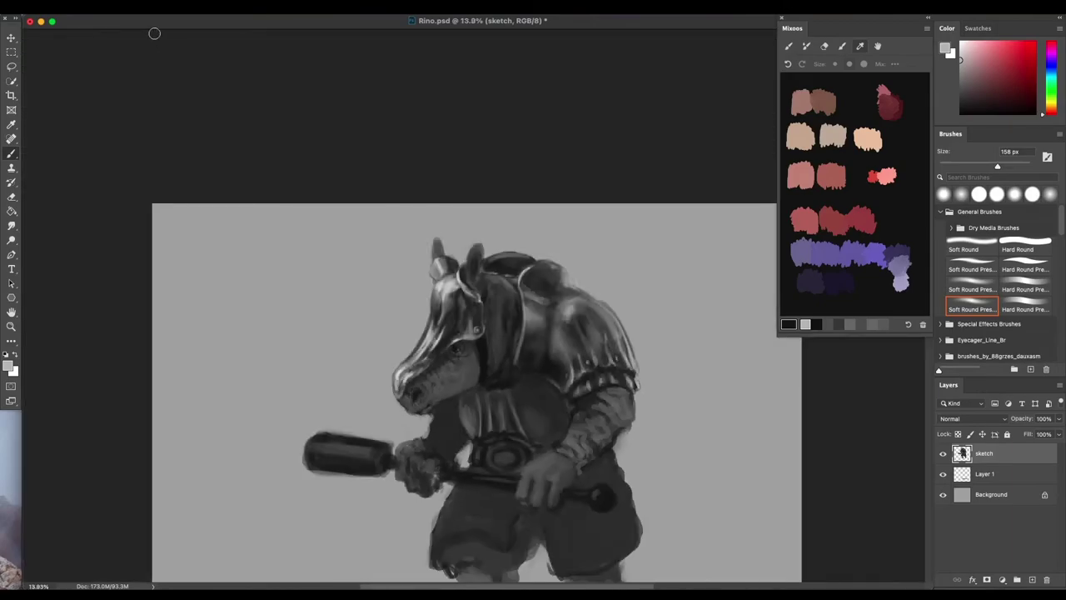
# Redo the undone brush strokes that darkened the chest plate.
pyautogui.click(118, 13)
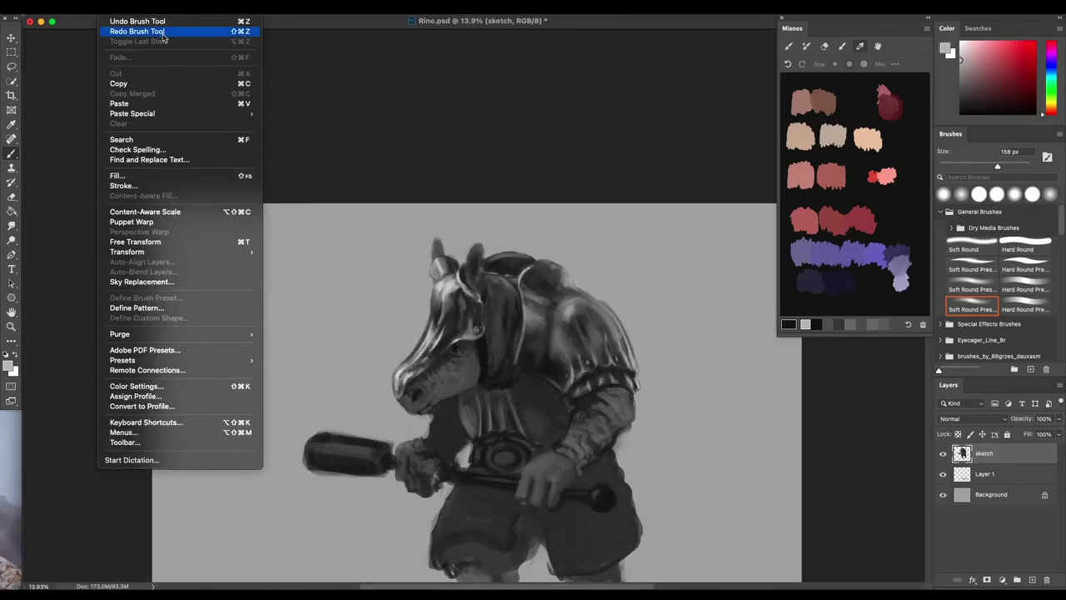
pyautogui.click(165, 32)
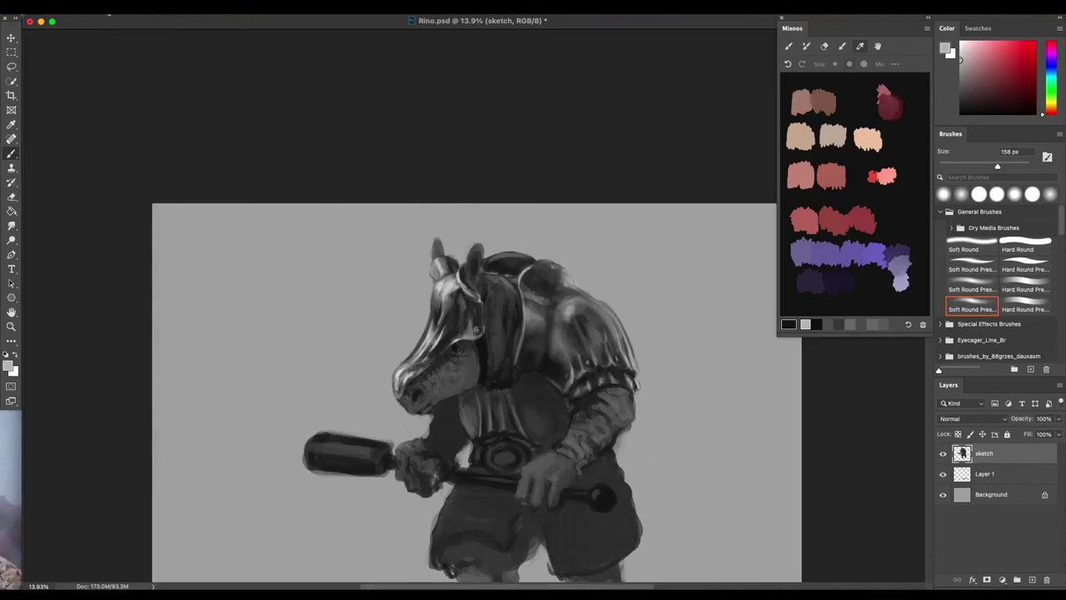
pyautogui.click(117, 13)
pyautogui.click(165, 30)
pyautogui.click(140, 11)
pyautogui.moveTo(115, 12)
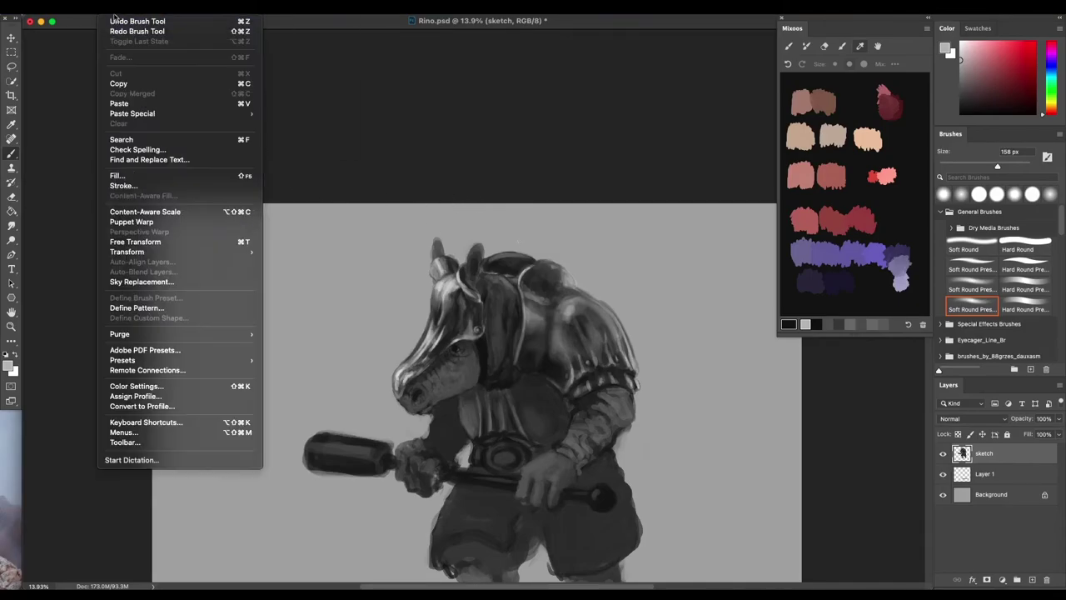
pyautogui.click(127, 34)
pyautogui.click(127, 32)
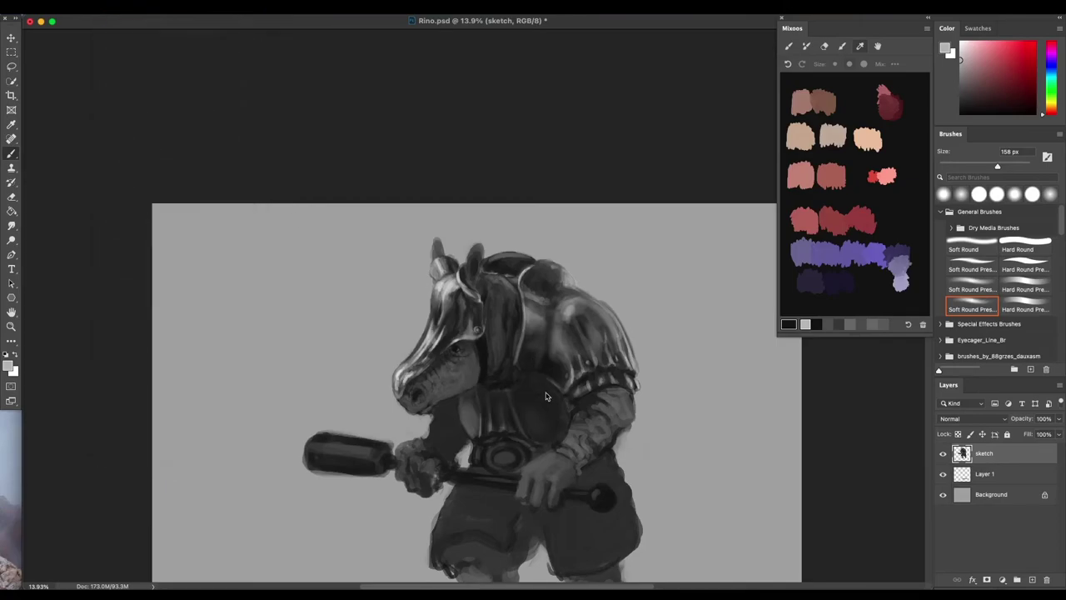
# Highlight the lower part of the chest's side panel and the adjacent ridge with light grey sampled from the face armour, using a 115 px brush.
pyautogui.scroll(5, 493, 410)
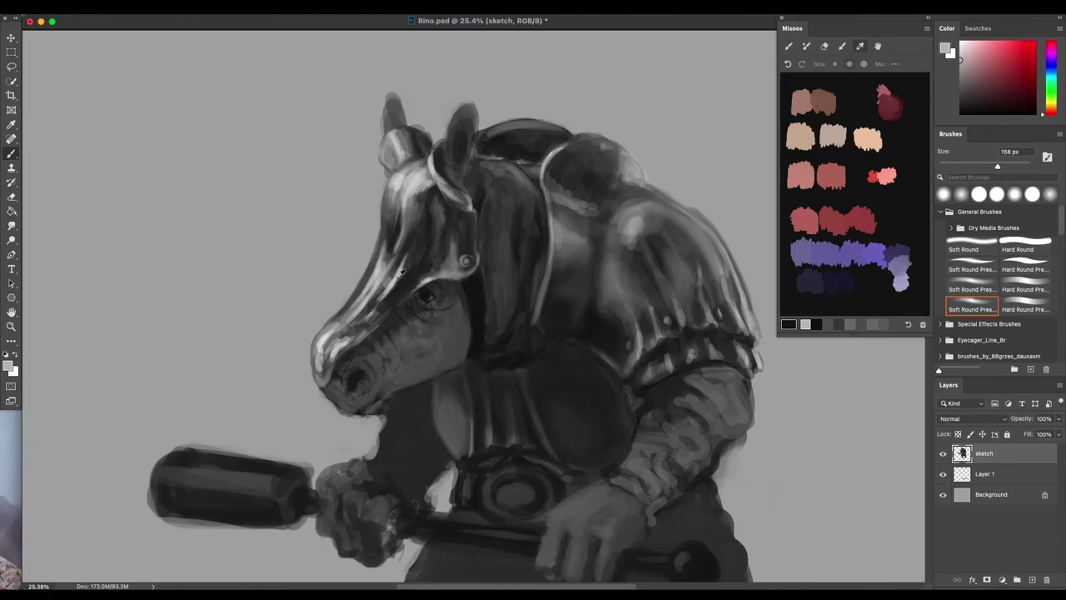
pyautogui.keyDown('alt'); pyautogui.click(396, 278); pyautogui.keyUp('alt')
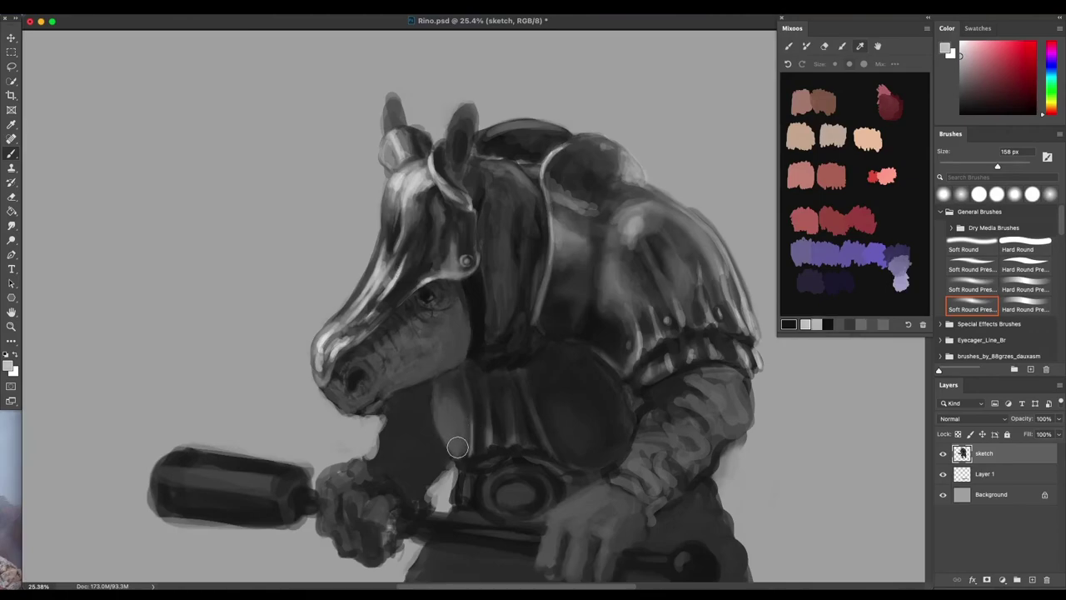
pyautogui.moveTo(438, 418); pyautogui.dragTo(452, 449)
pyautogui.moveTo(483, 434); pyautogui.dragTo(468, 450)
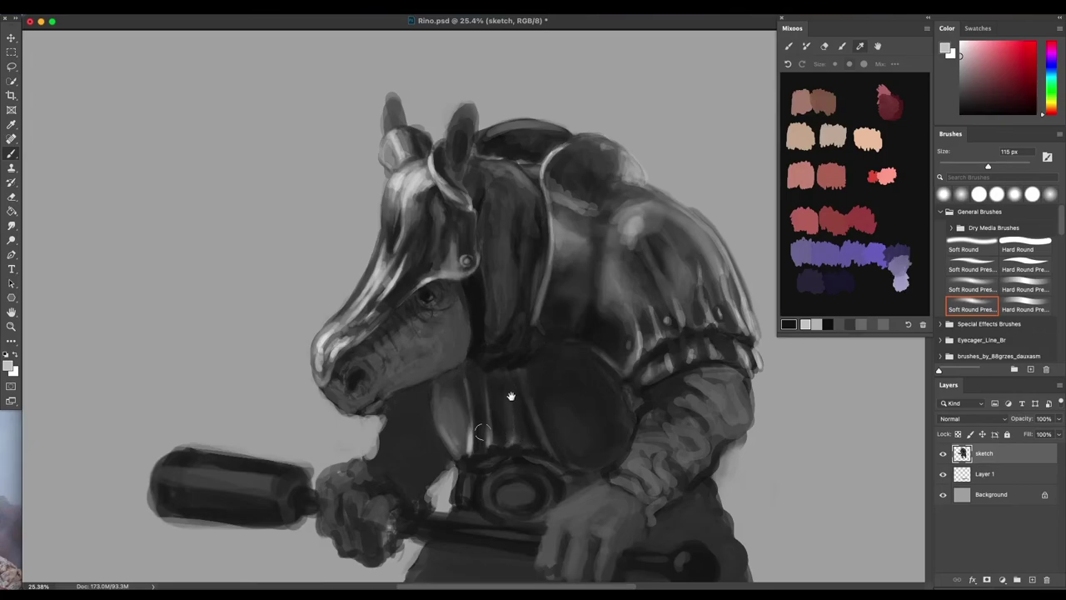
pyautogui.moveTo(512, 397); pyautogui.dragTo(507, 388)
pyautogui.moveTo(580, 363); pyautogui.dragTo(575, 353)
pyautogui.scroll(-4, 592, 471)
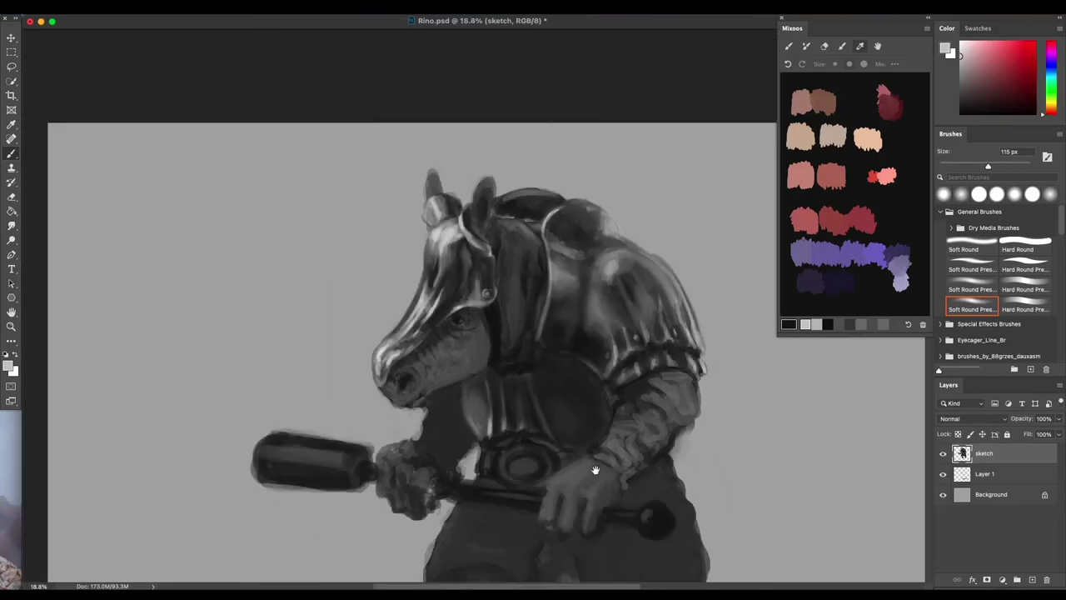
# Paint a light-grey rim highlight down the outer edge of the chest's side panel with the 115 px brush.
pyautogui.scroll(2, 453, 383)
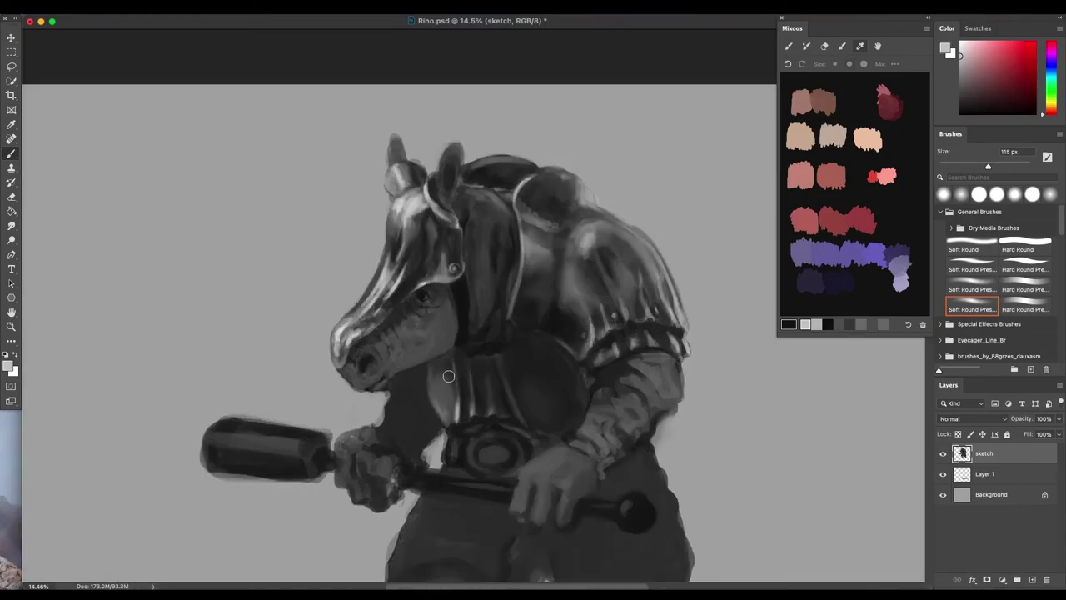
pyautogui.scroll(2, 431, 373)
pyautogui.moveTo(423, 378); pyautogui.dragTo(454, 445)
pyautogui.moveTo(424, 371); pyautogui.dragTo(452, 446)
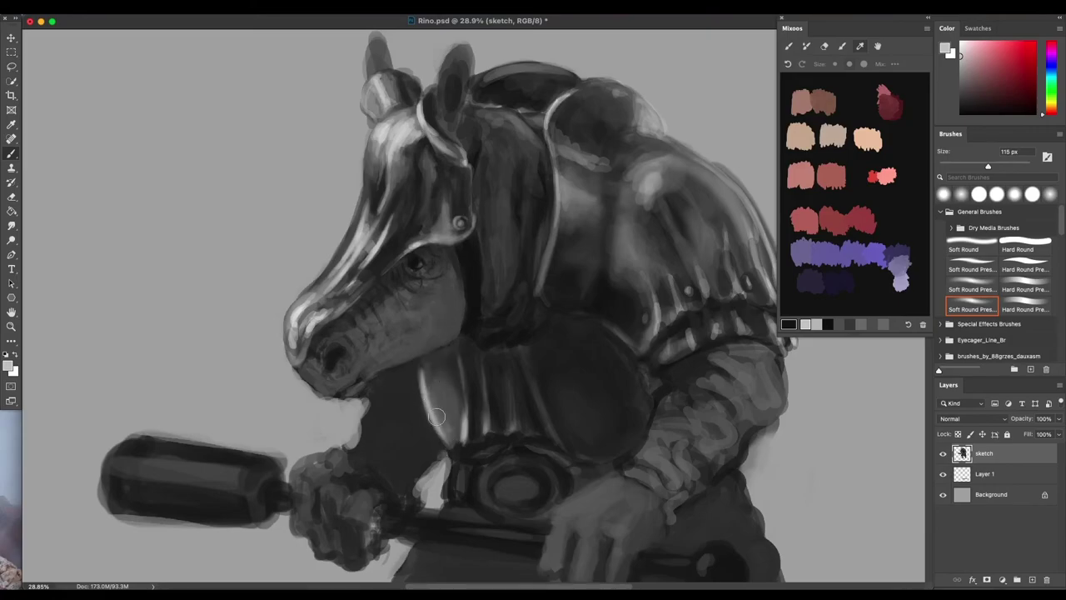
pyautogui.moveTo(595, 421); pyautogui.dragTo(568, 426)
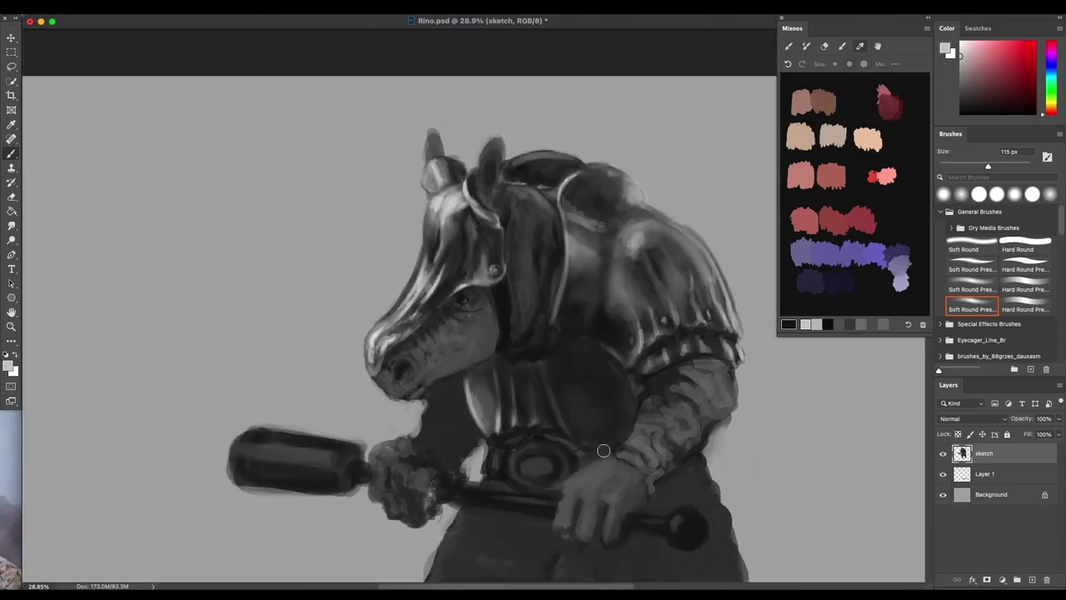
pyautogui.moveTo(597, 469); pyautogui.dragTo(518, 443)
pyautogui.scroll(-1, 583, 443)
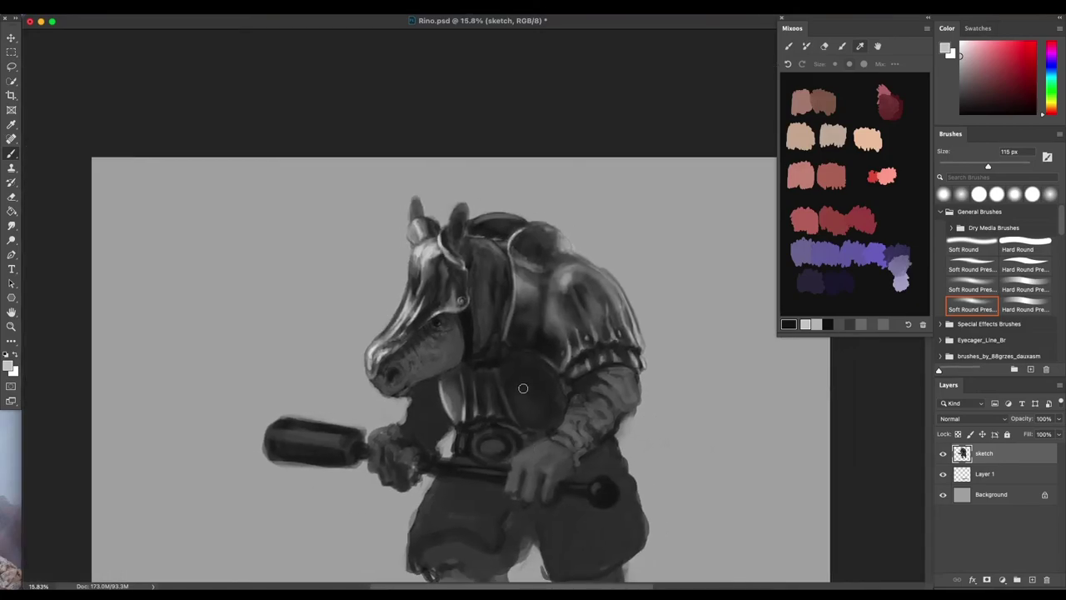
# Refine the chest ridge and groove beside the rounded plate with sampled dark and mid greys and an 84 px soft brush.
pyautogui.moveTo(508, 393)
pyautogui.mouseDown()
pyautogui.moveTo(506, 379)
pyautogui.moveTo(501, 401)
pyautogui.moveTo(502, 386)
pyautogui.moveTo(514, 415)
pyautogui.mouseUp()
pyautogui.scroll(5, 514, 408)
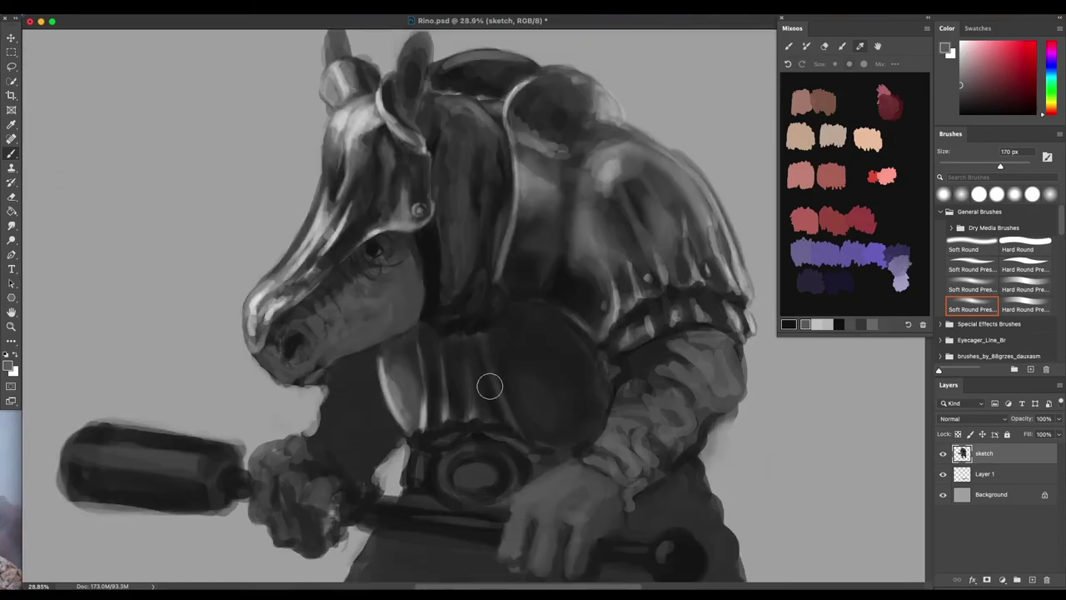
pyautogui.keyDown('alt'); pyautogui.click(487, 368); pyautogui.keyUp('alt')
pyautogui.moveTo(488, 368); pyautogui.dragTo(487, 368)
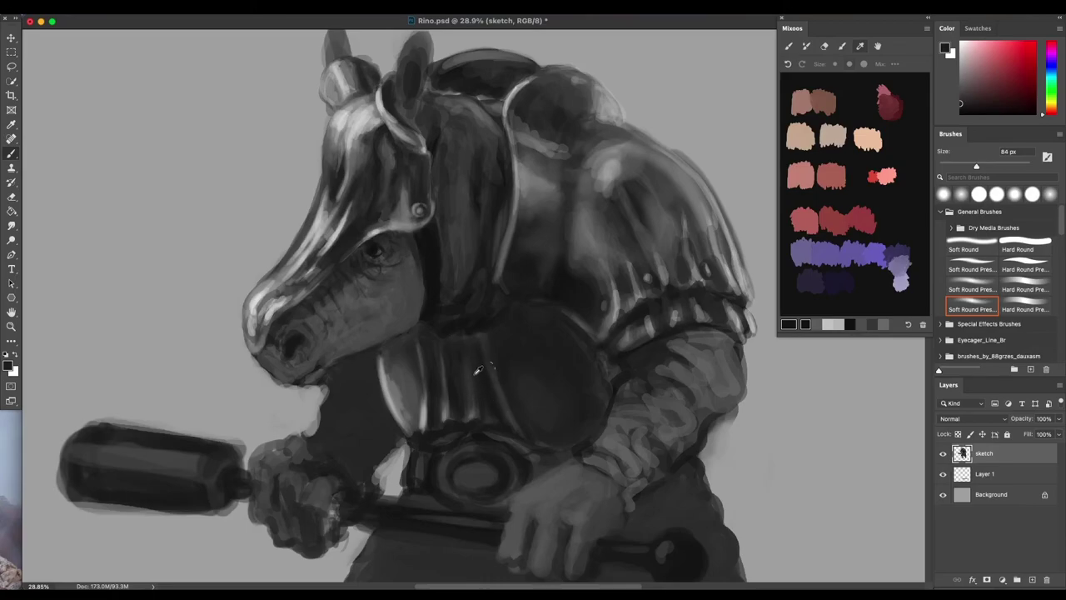
pyautogui.keyDown('alt'); pyautogui.click(476, 374); pyautogui.keyUp('alt')
pyautogui.keyDown('alt'); pyautogui.click(498, 383); pyautogui.keyUp('alt')
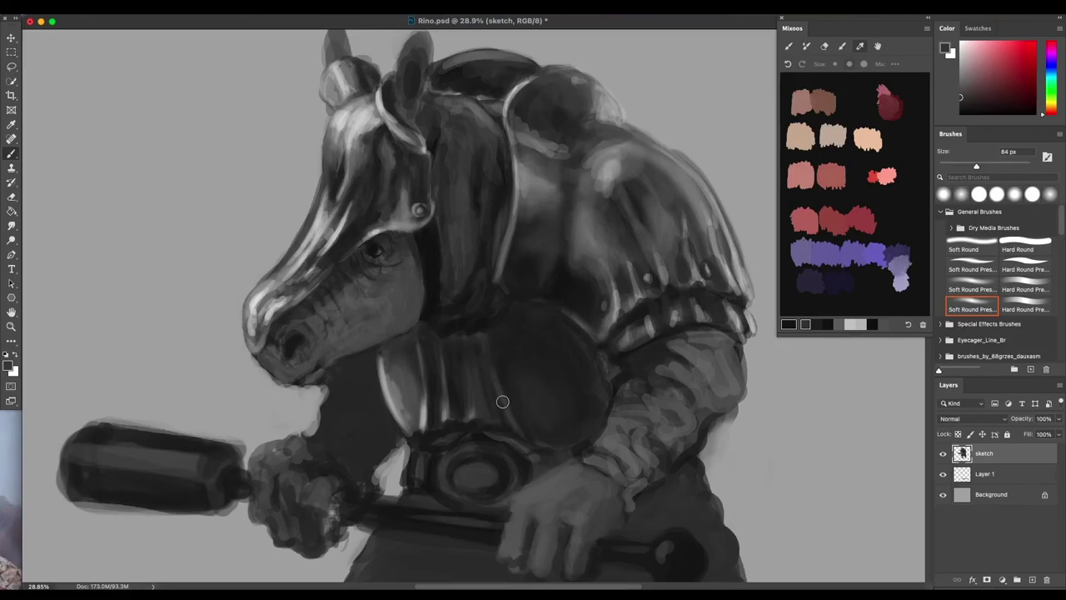
pyautogui.moveTo(494, 393); pyautogui.dragTo(481, 347)
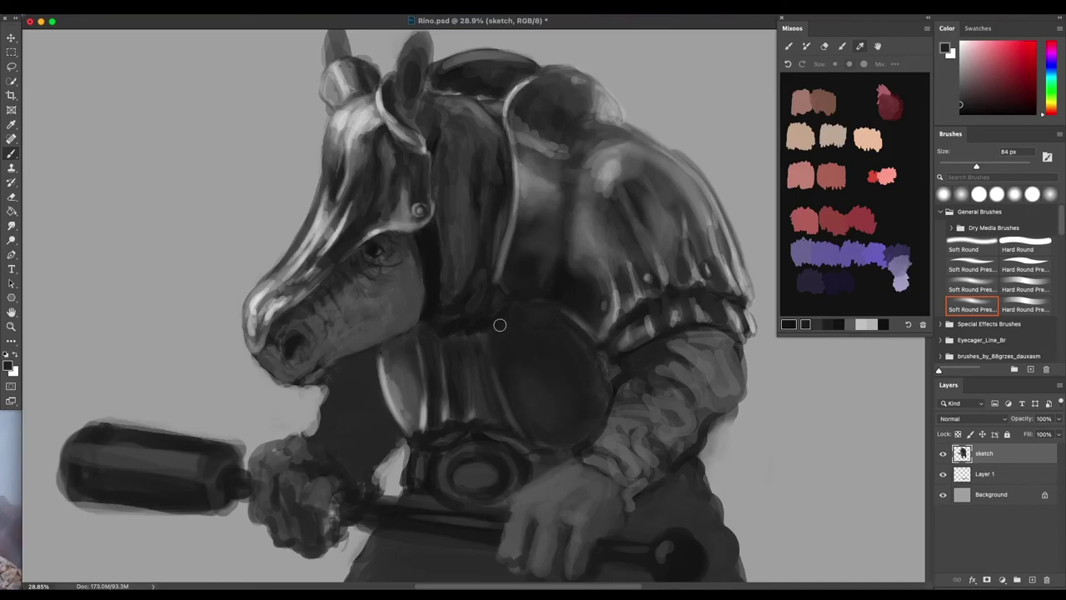
pyautogui.keyDown('alt'); pyautogui.click(477, 403); pyautogui.keyUp('alt')
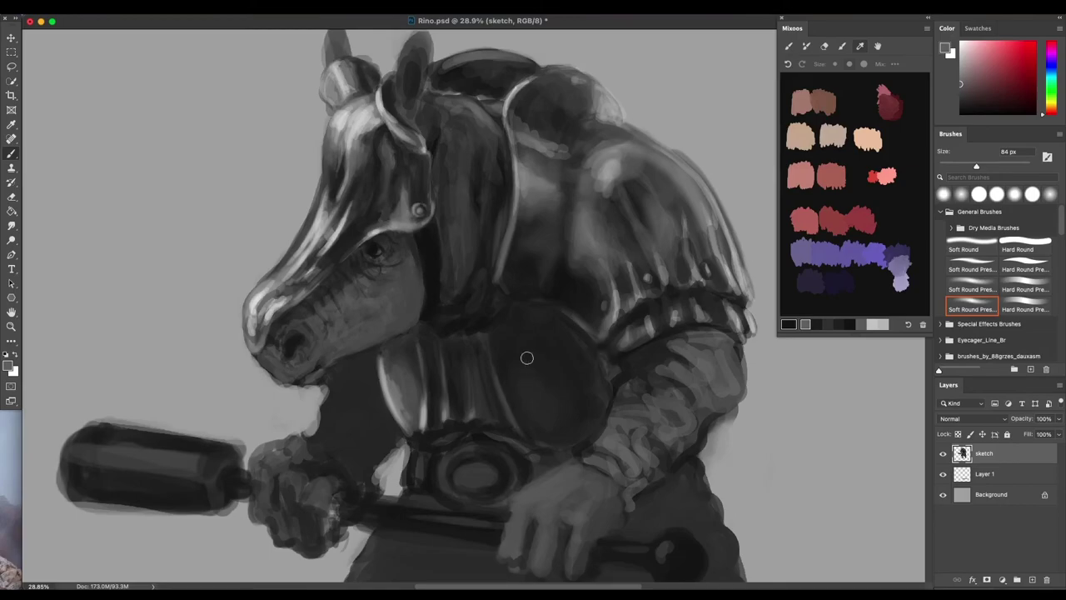
# Darken the groove between the chest ridge and the rounded plate with sampled dark grey and a 119 px soft brush.
pyautogui.moveTo(528, 401); pyautogui.dragTo(485, 411)
pyautogui.keyDown('alt'); pyautogui.click(498, 407); pyautogui.keyUp('alt')
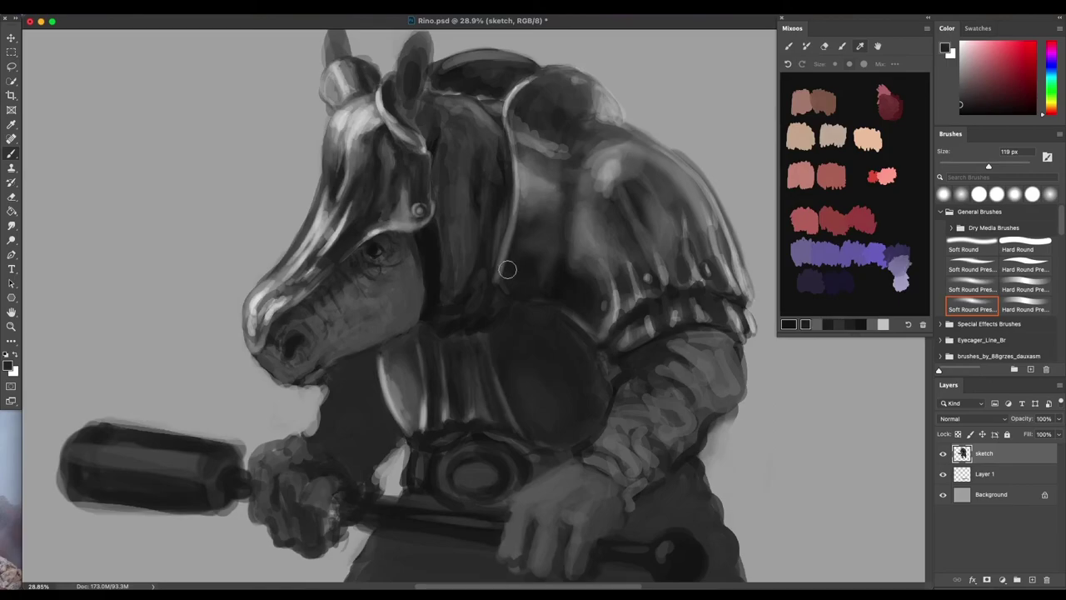
pyautogui.moveTo(516, 398)
pyautogui.mouseDown()
pyautogui.moveTo(507, 333)
pyautogui.moveTo(453, 343)
pyautogui.mouseUp()
pyautogui.keyDown('alt'); pyautogui.click(483, 397); pyautogui.keyUp('alt')
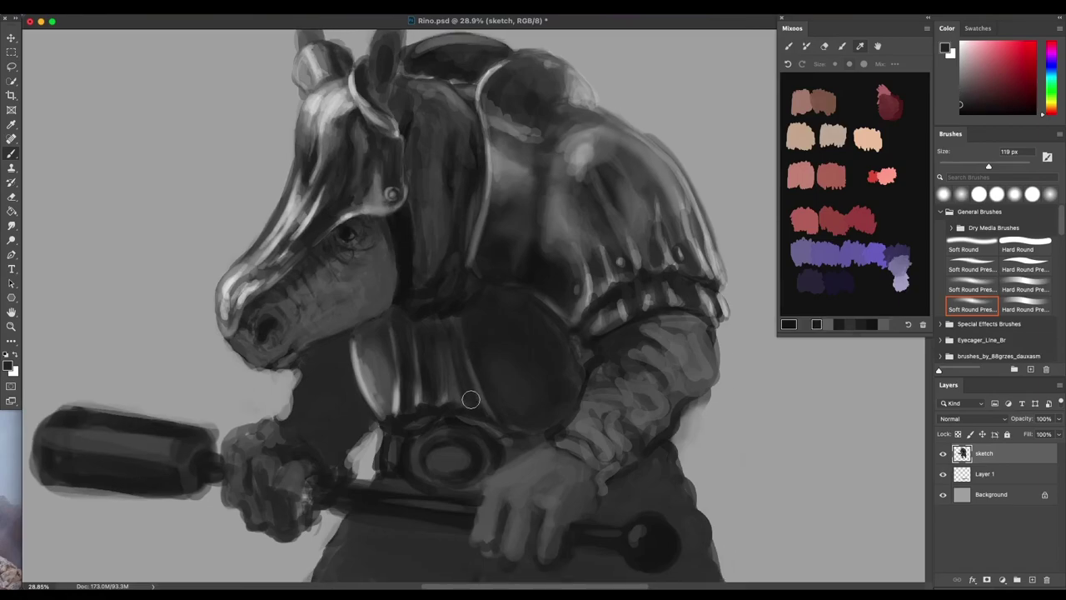
# Touch up the lower end of the chest ridge beside the rounded plate with sampled mid grey and a 92 px brush.
pyautogui.keyDown('alt'); pyautogui.click(454, 394); pyautogui.keyUp('alt')
pyautogui.keyDown('alt'); pyautogui.click(471, 394); pyautogui.keyUp('alt')
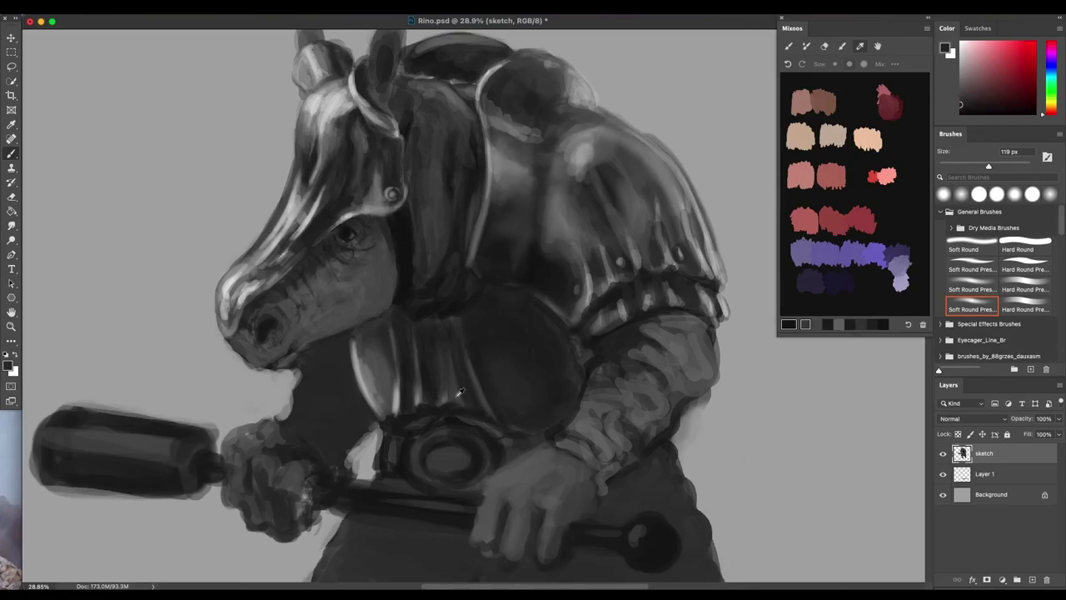
pyautogui.keyDown('alt'); pyautogui.click(457, 395); pyautogui.keyUp('alt')
pyautogui.moveTo(472, 395)
pyautogui.mouseDown()
pyautogui.moveTo(470, 380)
pyautogui.moveTo(470, 400)
pyautogui.mouseUp()
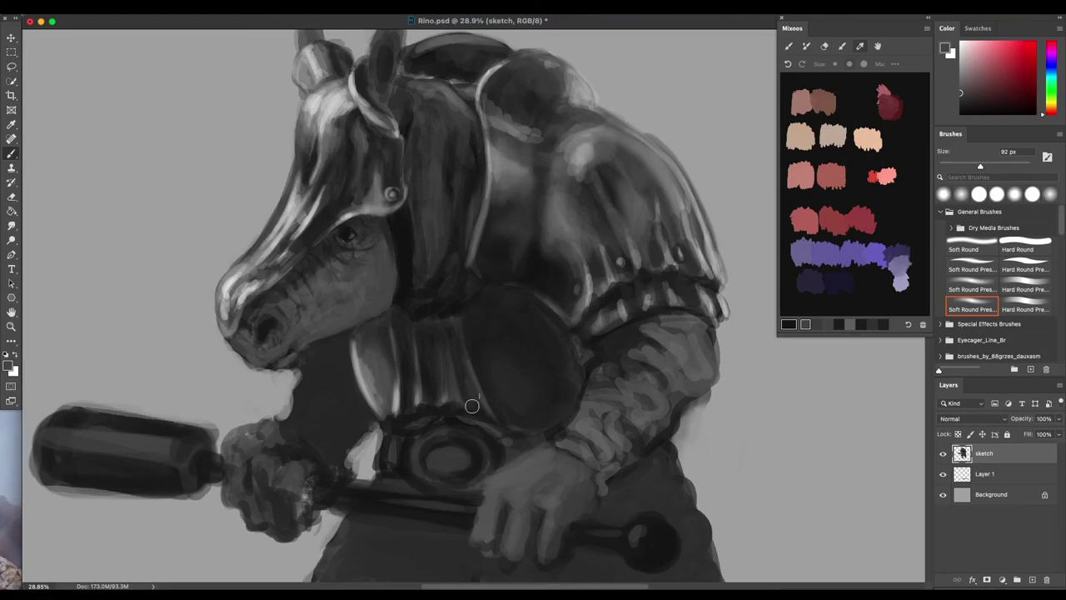
# Deepen the shadow along the rounded plate's inner edge with sampled dark grey and a 169 px soft brush.
pyautogui.moveTo(550, 393); pyautogui.dragTo(522, 375)
pyautogui.scroll(-3, 522, 375)
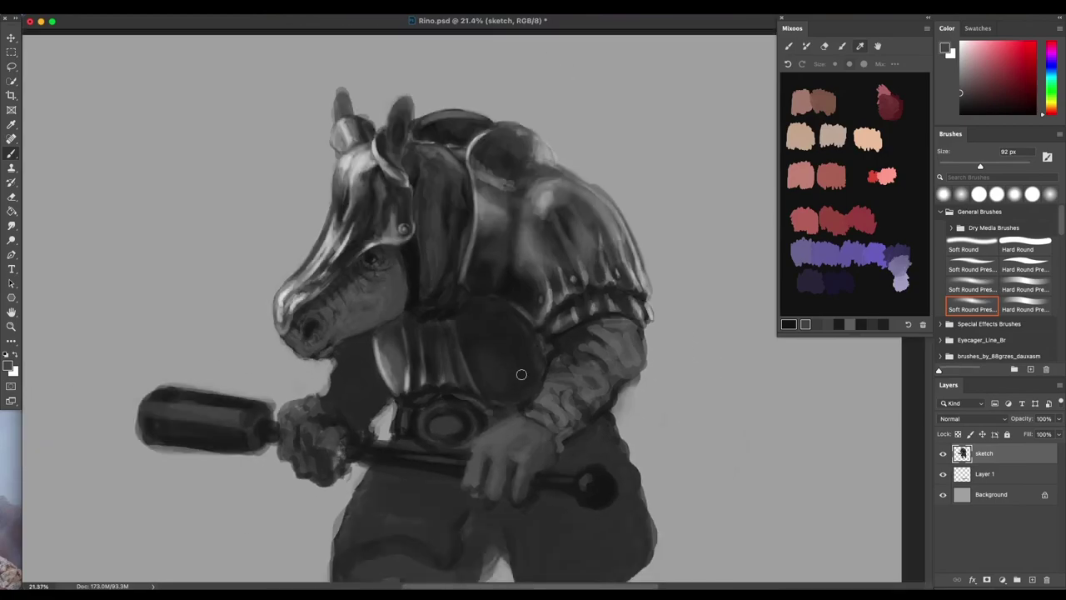
pyautogui.scroll(2, 466, 338)
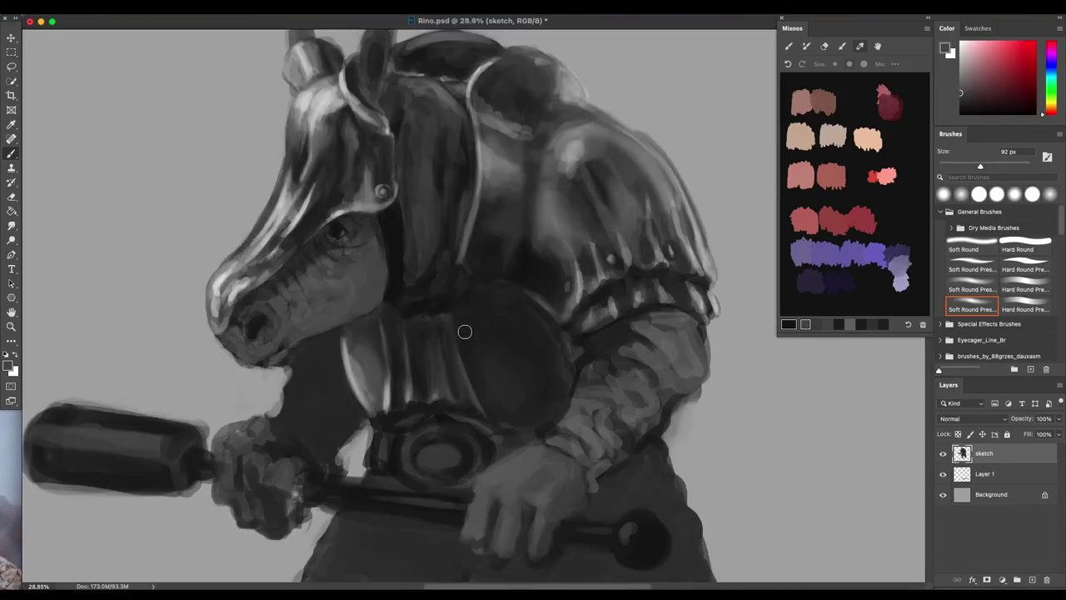
pyautogui.keyDown('alt'); pyautogui.click(471, 347); pyautogui.keyUp('alt')
pyautogui.moveTo(470, 356)
pyautogui.mouseDown()
pyautogui.moveTo(458, 268)
pyautogui.moveTo(465, 391)
pyautogui.moveTo(470, 380)
pyautogui.mouseUp()
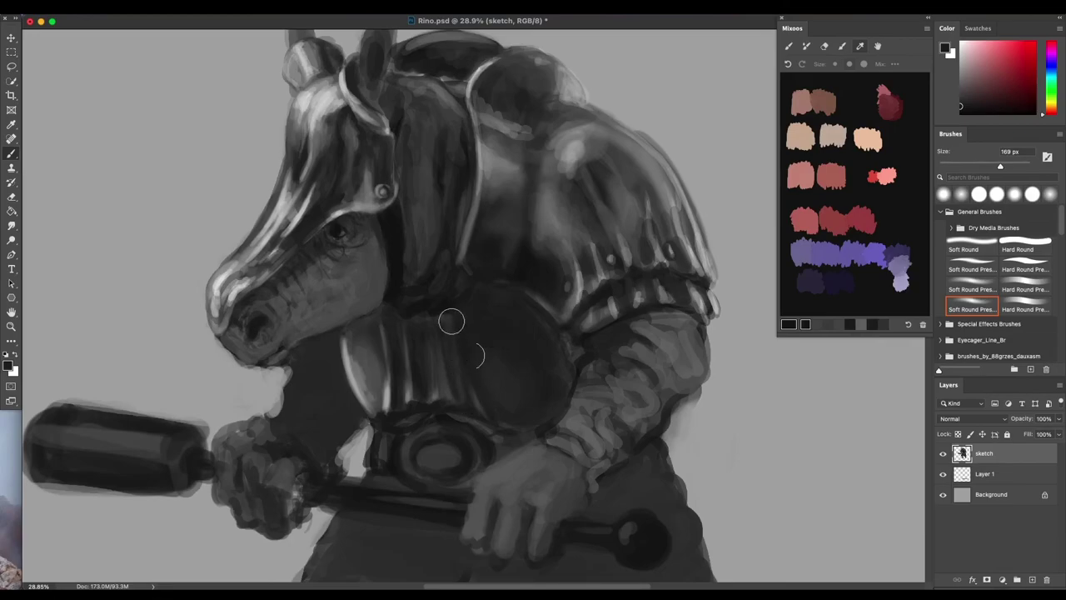
# Blend the chest plate's flutes next to the rounded plate with sampled mid and dark greys, using the 169 px brush.
pyautogui.keyDown('alt'); pyautogui.click(480, 401); pyautogui.keyUp('alt')
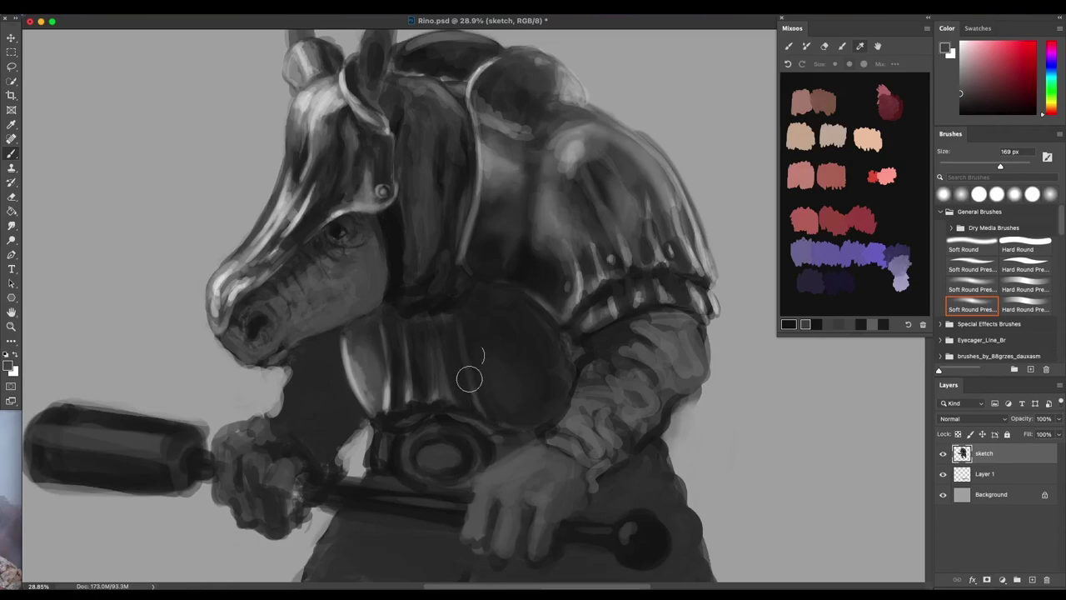
pyautogui.keyDown('alt'); pyautogui.click(426, 379); pyautogui.keyUp('alt')
pyautogui.moveTo(457, 353); pyautogui.dragTo(453, 392)
pyautogui.moveTo(450, 332); pyautogui.dragTo(453, 382)
pyautogui.keyDown('alt'); pyautogui.click(444, 371); pyautogui.keyUp('alt')
pyautogui.keyDown('alt'); pyautogui.click(445, 368); pyautogui.keyUp('alt')
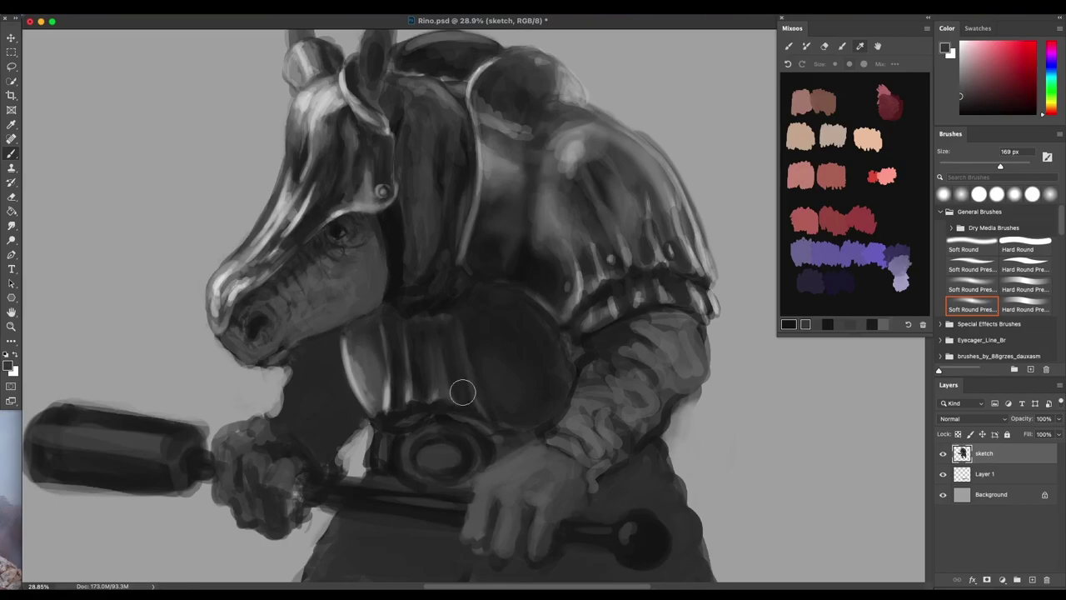
pyautogui.scroll(-3, 557, 474)
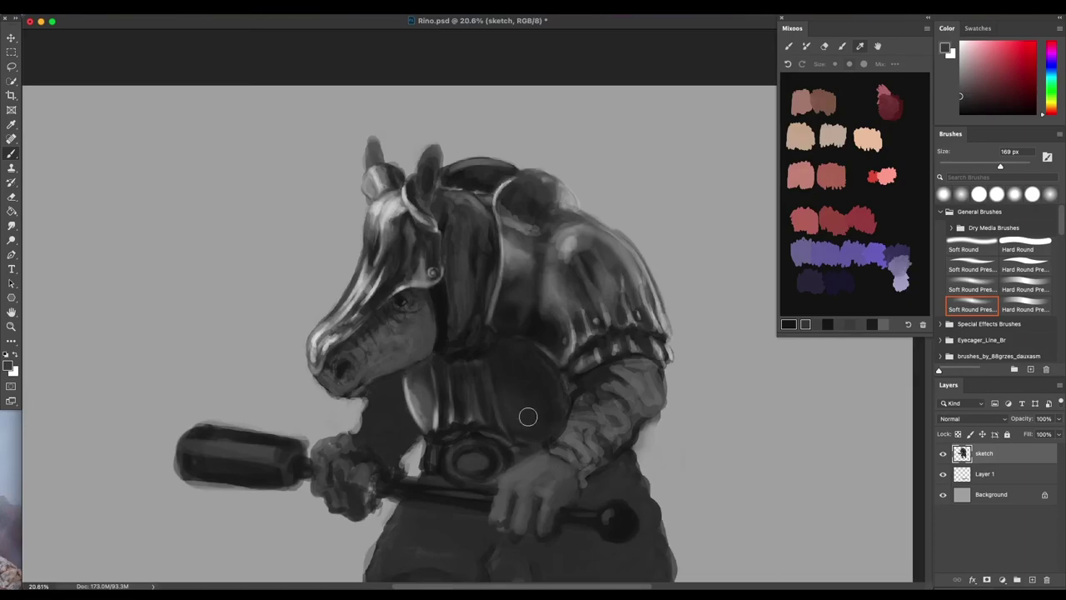
pyautogui.moveTo(498, 398); pyautogui.dragTo(471, 377)
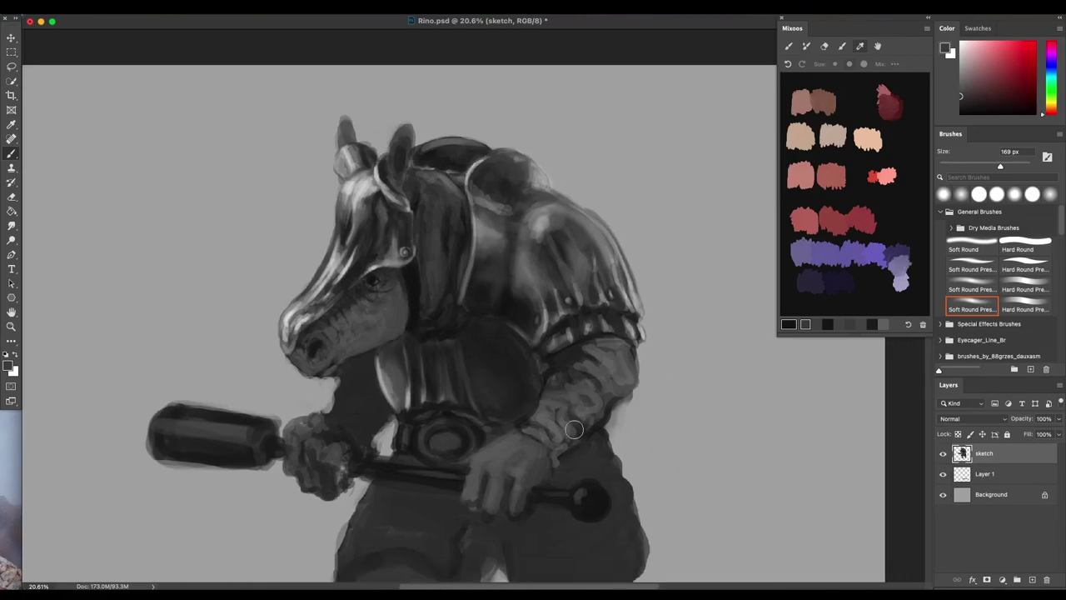
pyautogui.scroll(3, 582, 436)
pyautogui.scroll(-3, 584, 435)
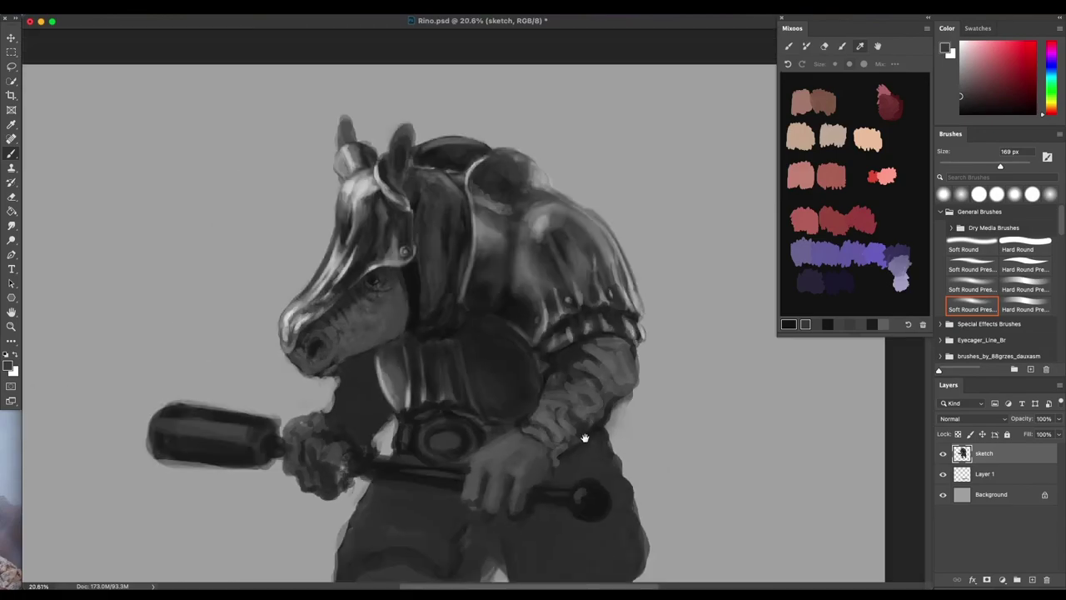
pyautogui.scroll(-2, 518, 431)
pyautogui.scroll(-1, 499, 403)
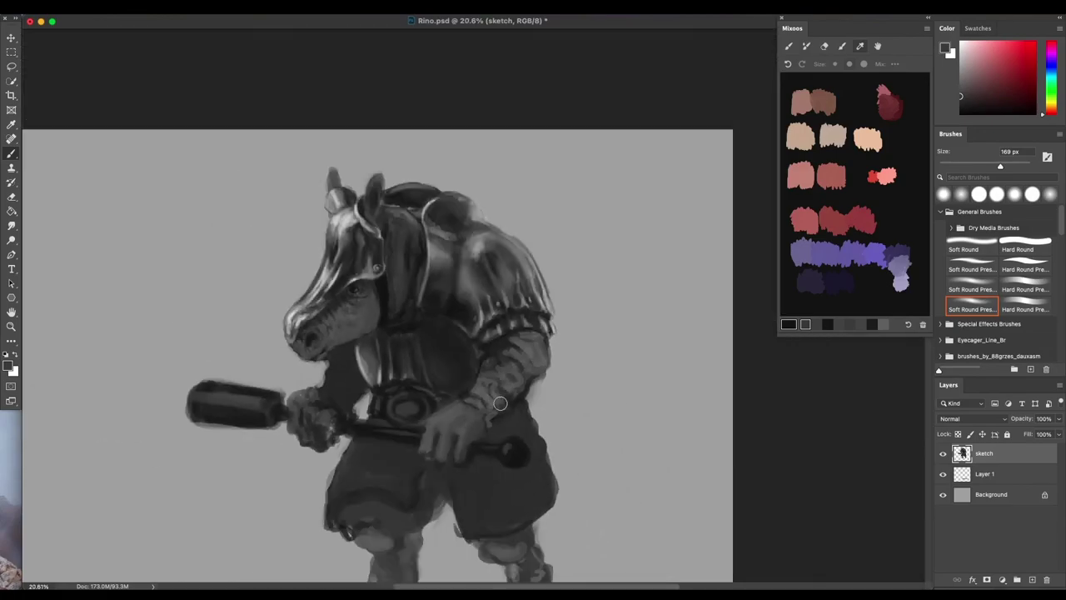